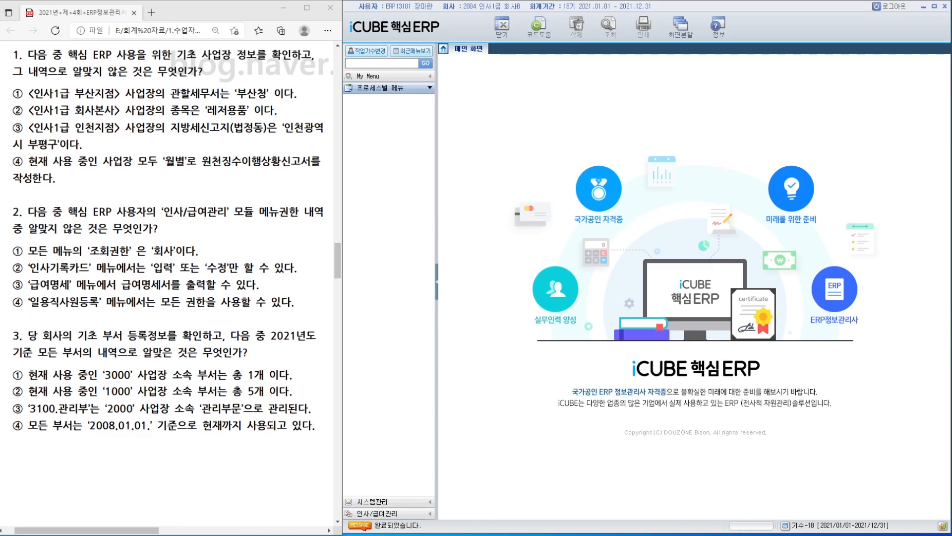
Open 사업장등록 and review the basic details of 인사1급 부산지점 and 회사본사, plus the 신고관련사항 of 인사1급 인천지점
{"action": "left_click", "coordinate": [372, 501]}
{"action": "left_click", "coordinate": [393, 127]}
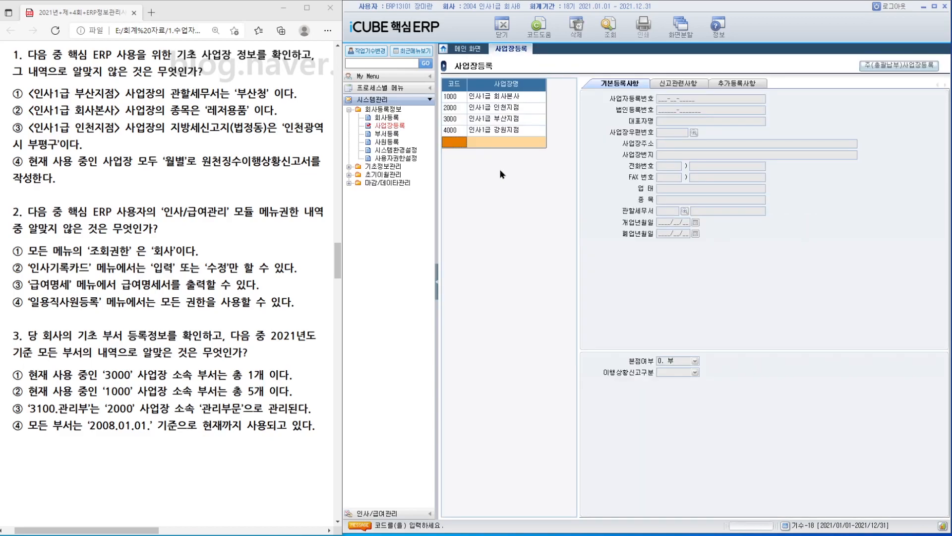
{"action": "left_click", "coordinate": [502, 120]}
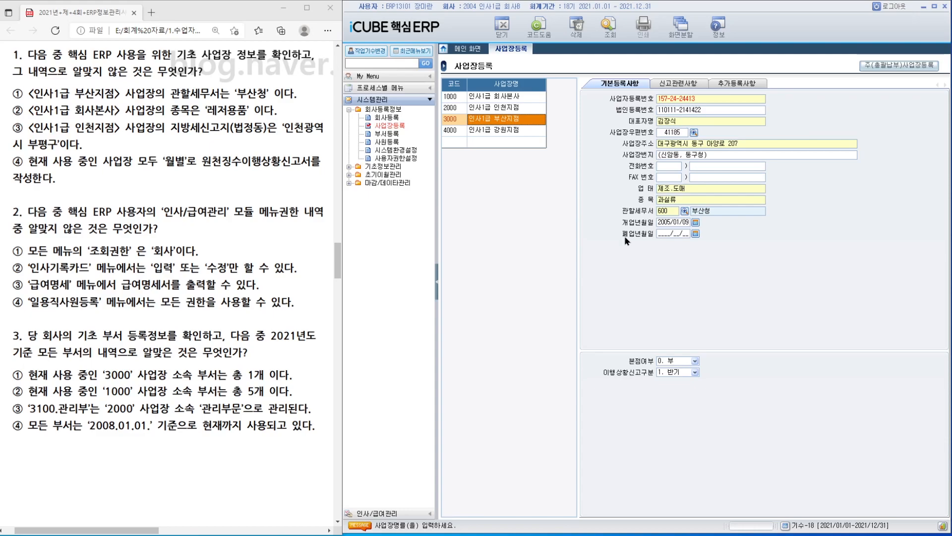
{"action": "left_click", "coordinate": [500, 96]}
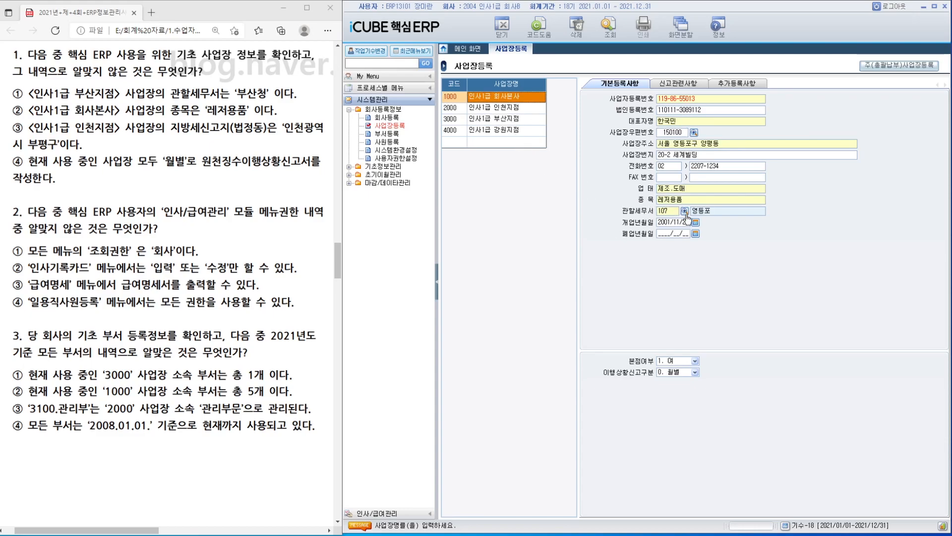
{"action": "left_click", "coordinate": [504, 108]}
{"action": "left_click", "coordinate": [683, 83]}
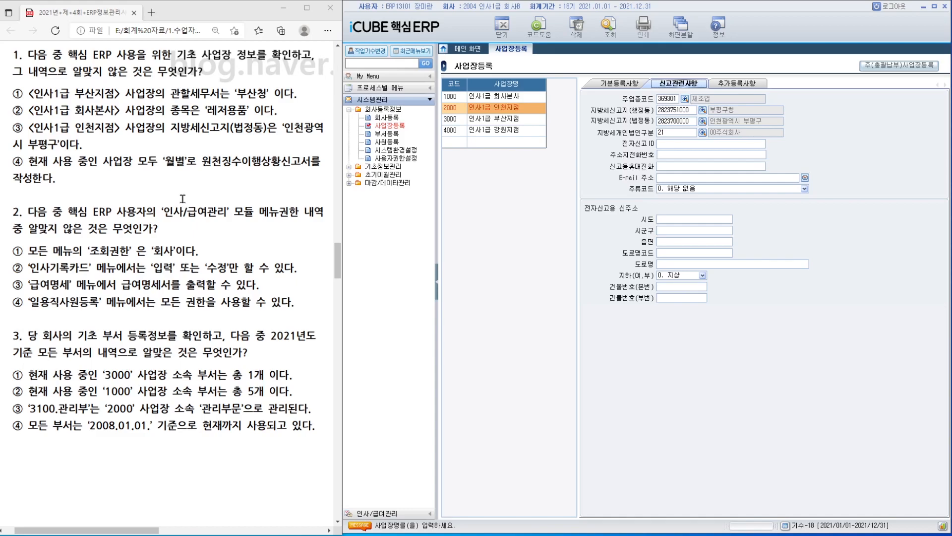
Compare the 이행상황신고구분 setting in the 기본등록사항 of all four business sites, 1000 through 4000
{"action": "left_click", "coordinate": [619, 83]}
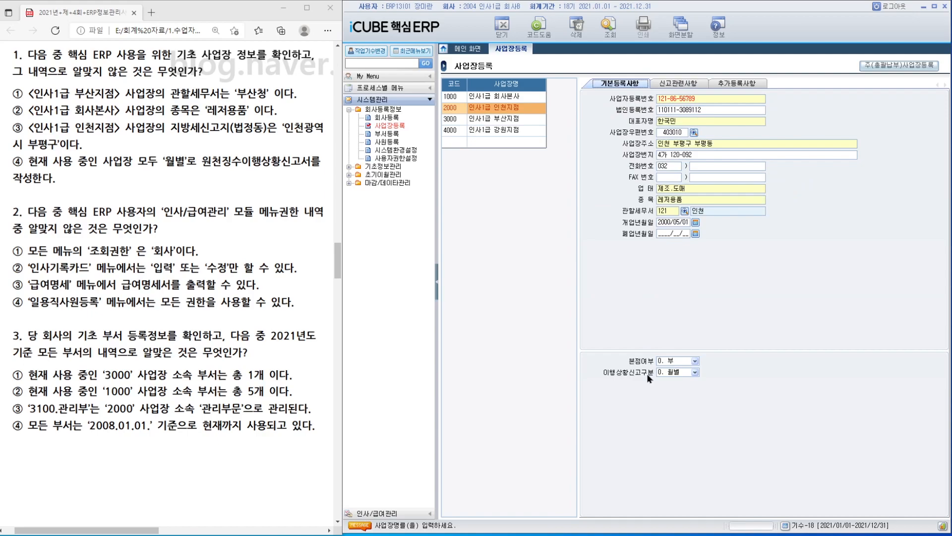
{"action": "left_click", "coordinate": [509, 97]}
{"action": "left_click", "coordinate": [512, 107]}
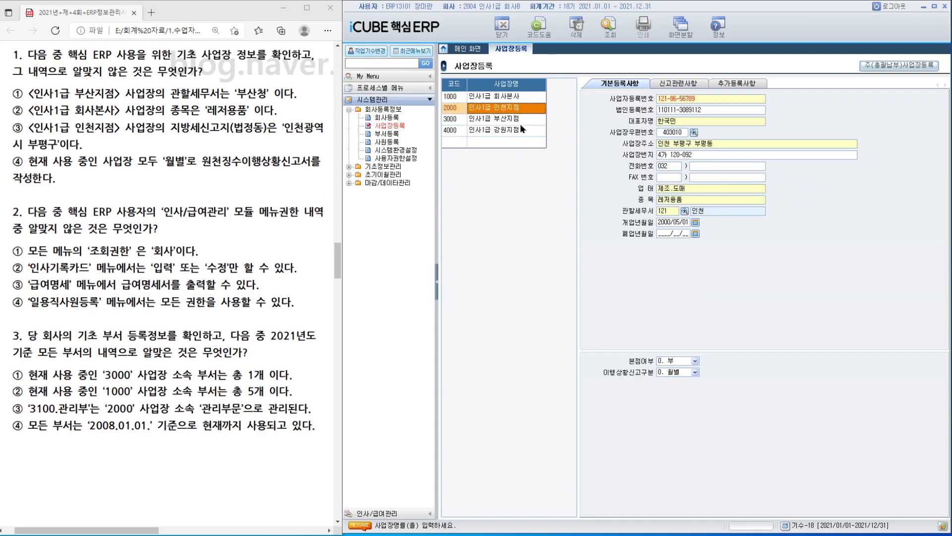
{"action": "left_click", "coordinate": [516, 119]}
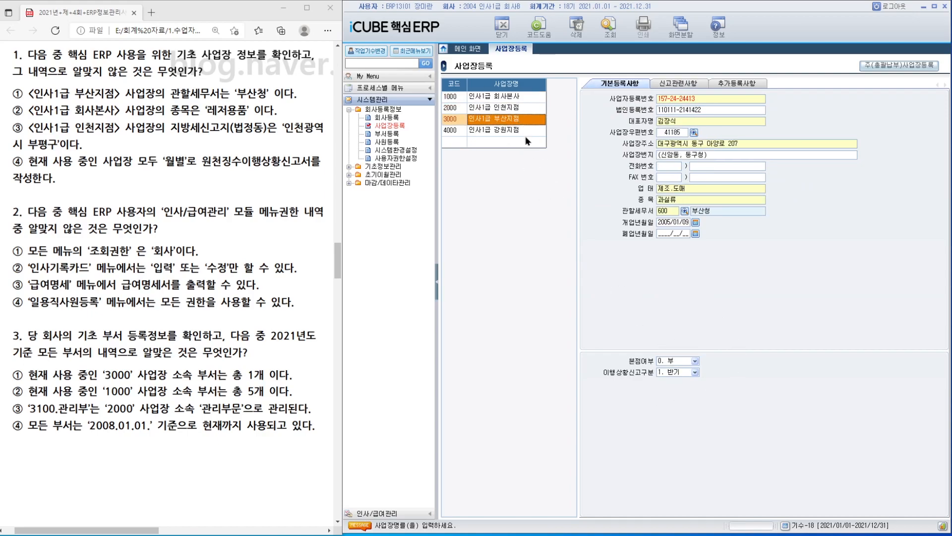
{"action": "left_click", "coordinate": [522, 130]}
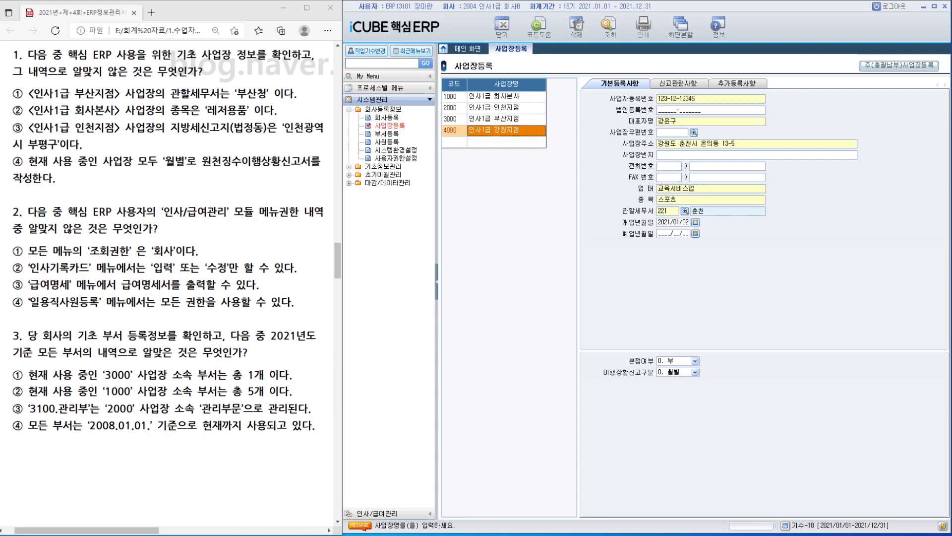
Open 사용자권한설정, list the permissions for the H. 인사/급여관리 module, and examine the 인사기록카드 menu's rights
{"action": "left_click", "coordinate": [406, 159]}
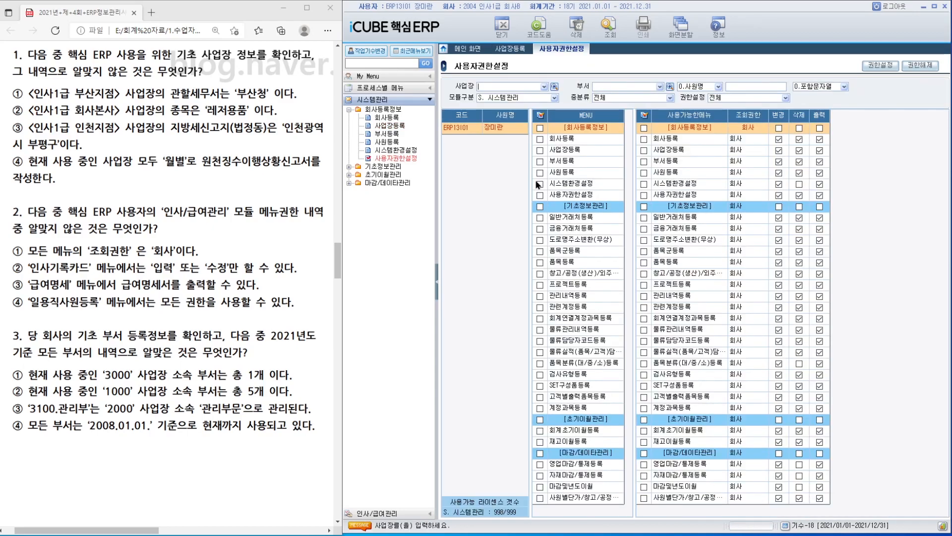
{"action": "left_click", "coordinate": [518, 98]}
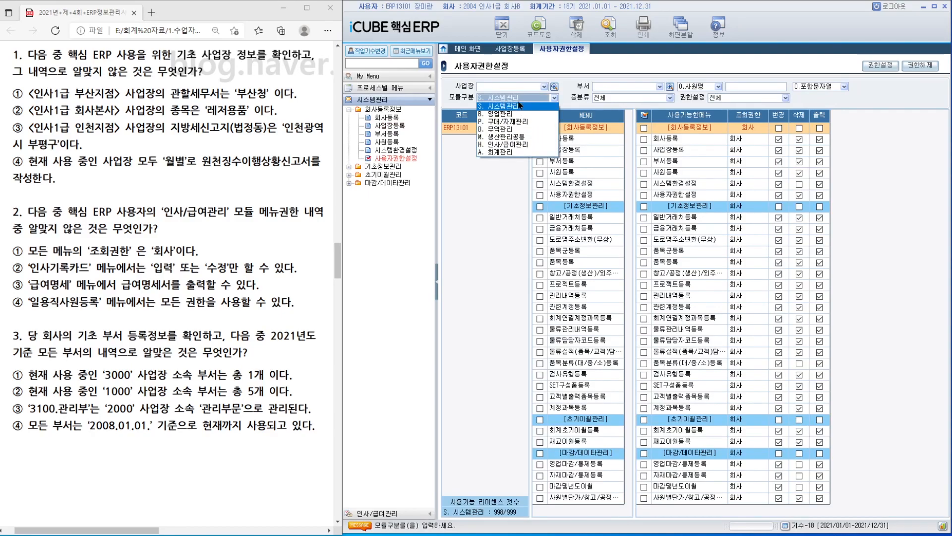
{"action": "left_click", "coordinate": [511, 144]}
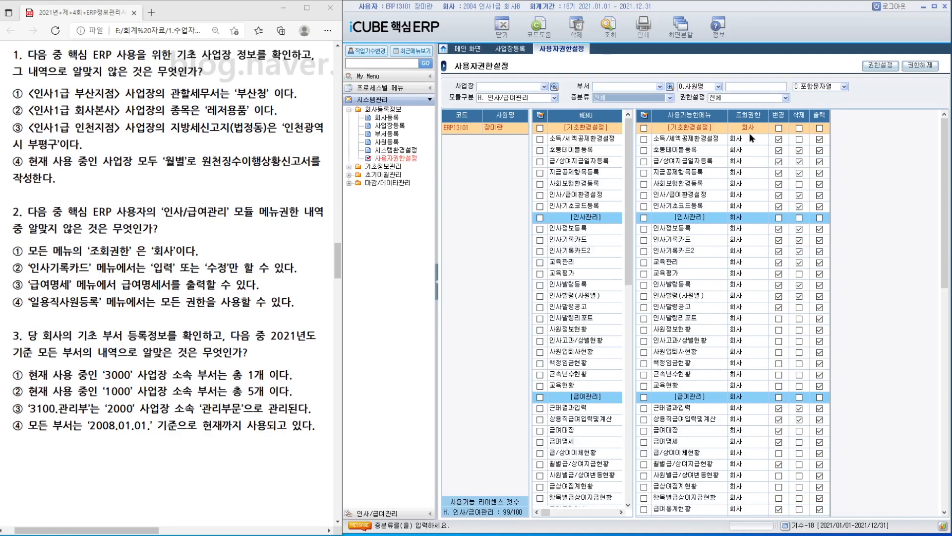
{"action": "left_click_drag", "start_coordinate": [945, 260], "coordinate": [944, 208]}
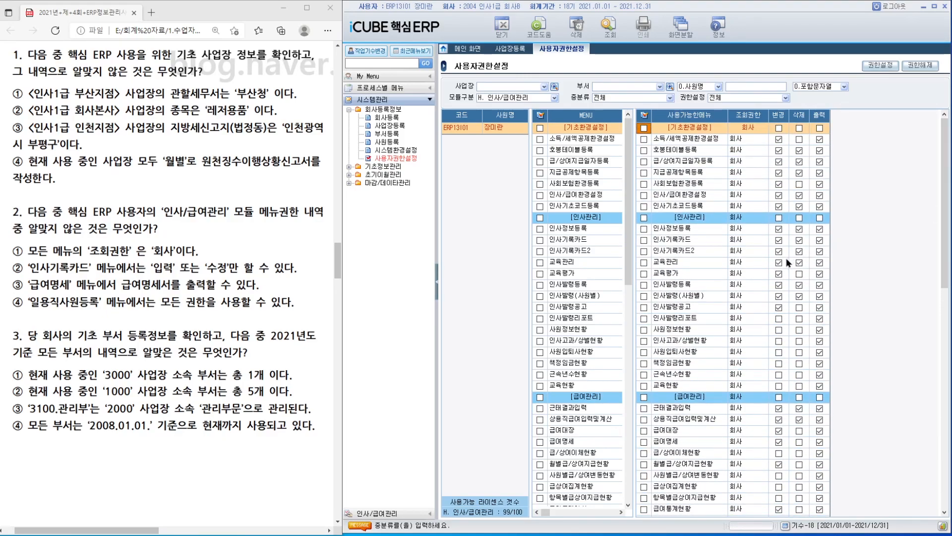
{"action": "left_click", "coordinate": [682, 242]}
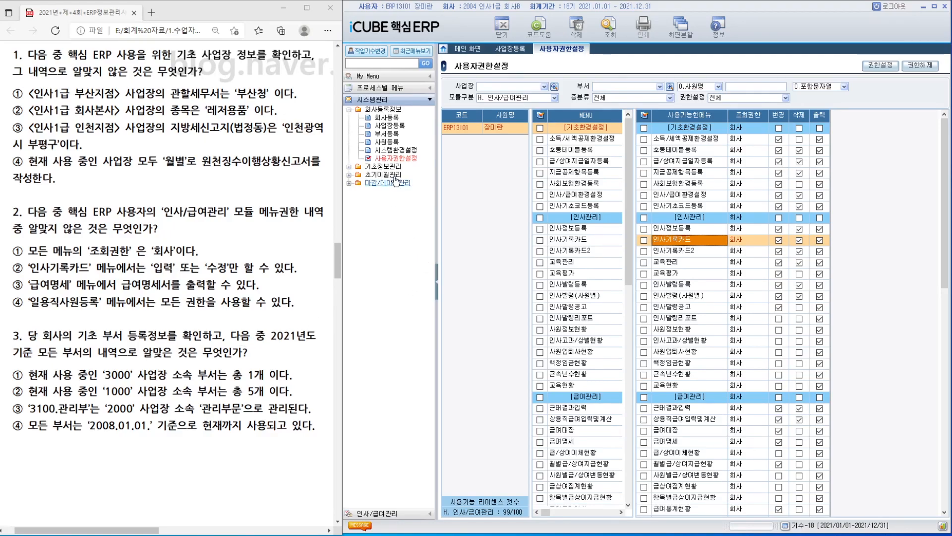
Open 부서등록 and examine each department's business site, division and usage period, including 6100 연구개발부 and 3100 관리부
{"action": "left_click", "coordinate": [387, 134]}
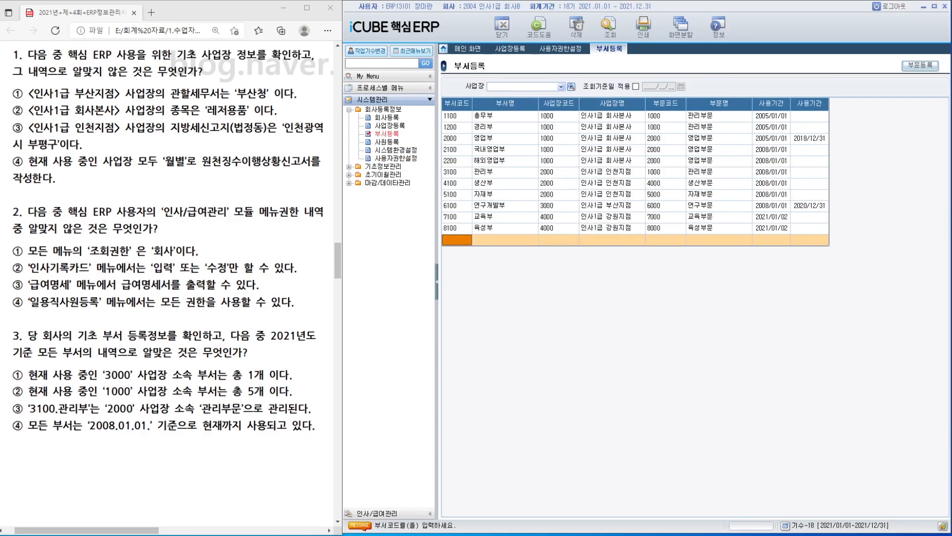
{"action": "left_click", "coordinate": [569, 205]}
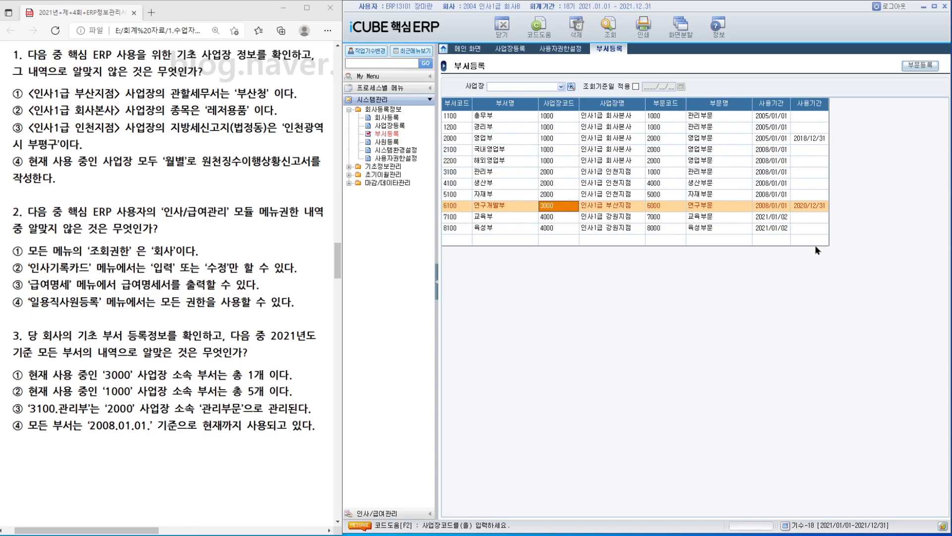
{"action": "key", "text": "Up"}
{"action": "key", "text": "Up"}
{"action": "key", "text": "Up"}
{"action": "key", "text": "Up"}
{"action": "key", "text": "Up"}
{"action": "key", "text": "Up"}
{"action": "key", "text": "Up"}
{"action": "key", "text": "Up"}
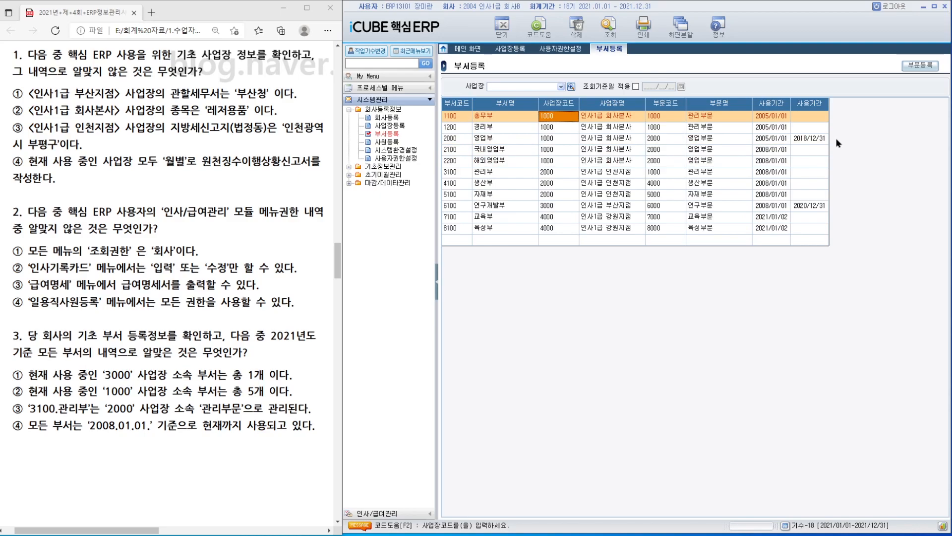
{"action": "left_click", "coordinate": [453, 173]}
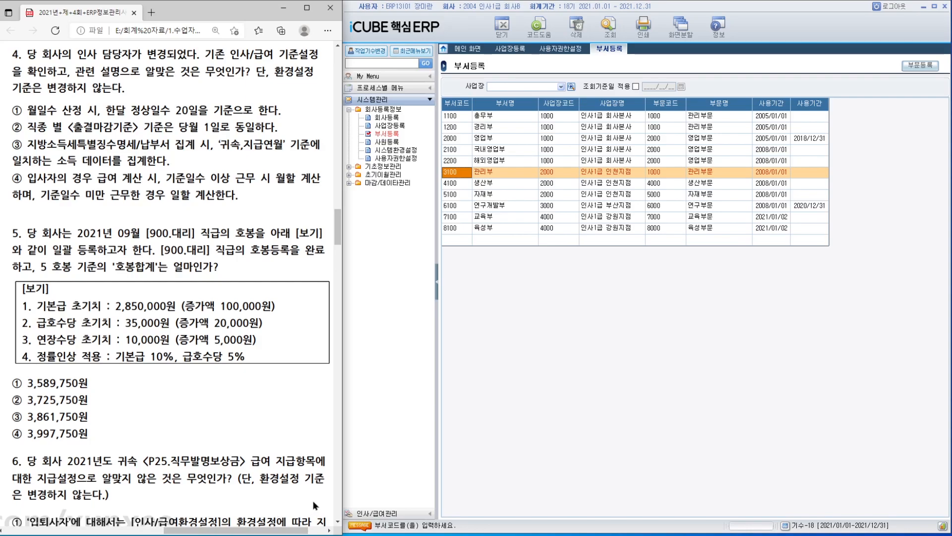
Open 인사/급여환경설정 and check the 한달 정상일 setting and the code options for the 지방소득세/주민세(종업원분) aggregation basis without changing them
{"action": "left_click", "coordinate": [382, 514]}
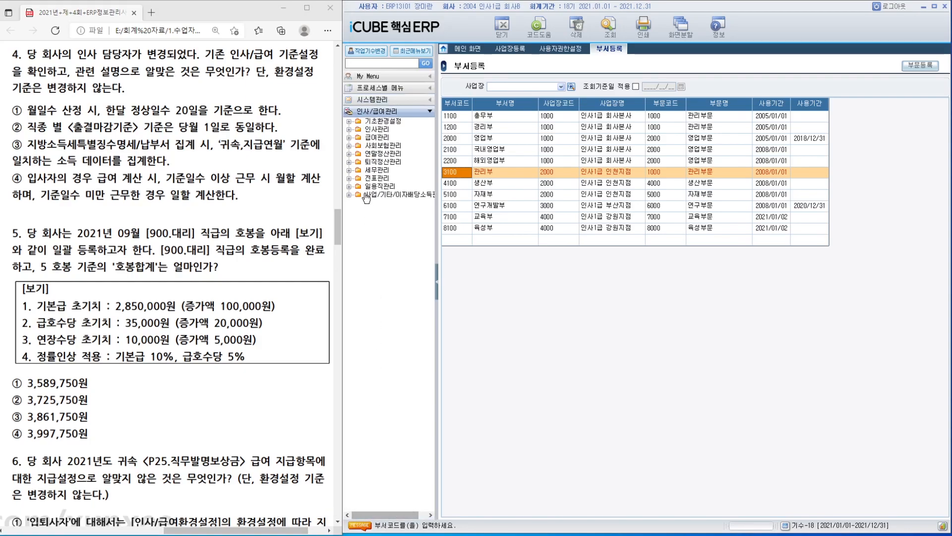
{"action": "double_click", "coordinate": [383, 121]}
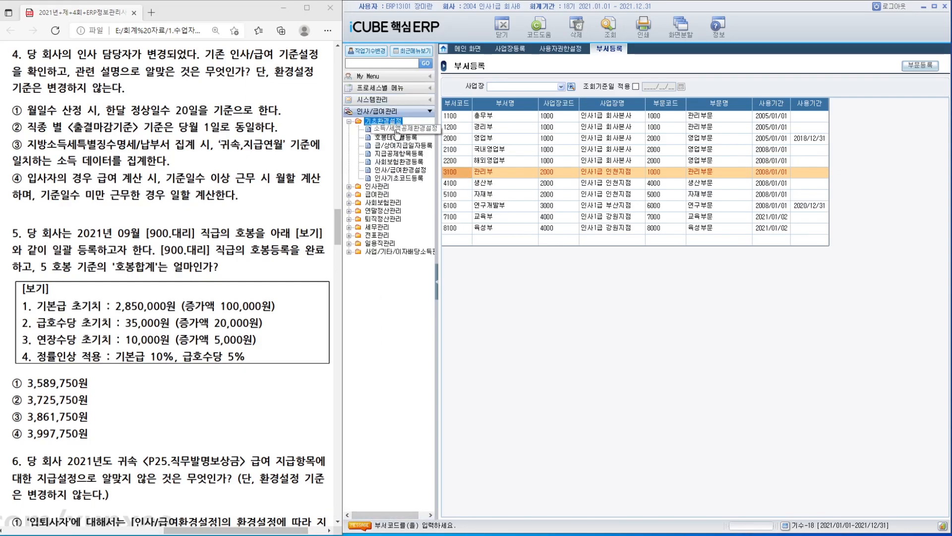
{"action": "double_click", "coordinate": [403, 169]}
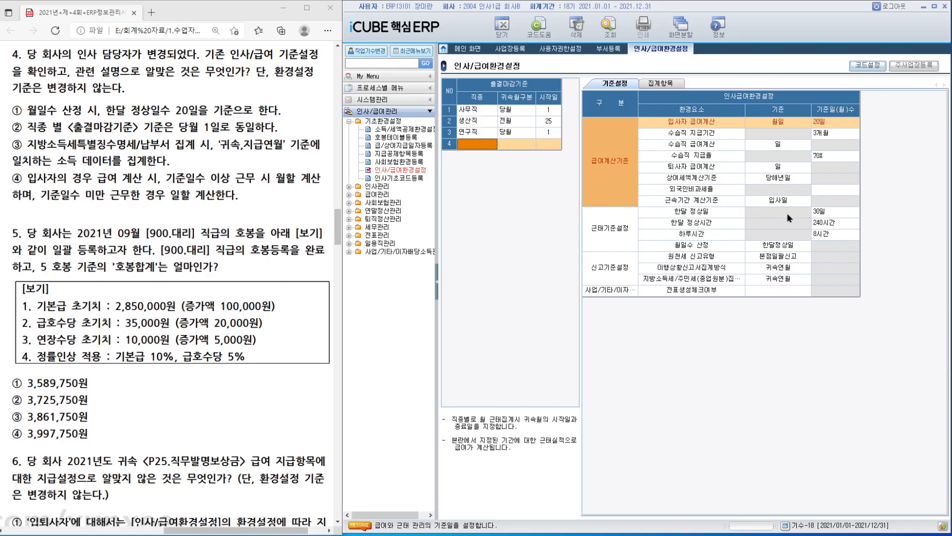
{"action": "left_click", "coordinate": [837, 212]}
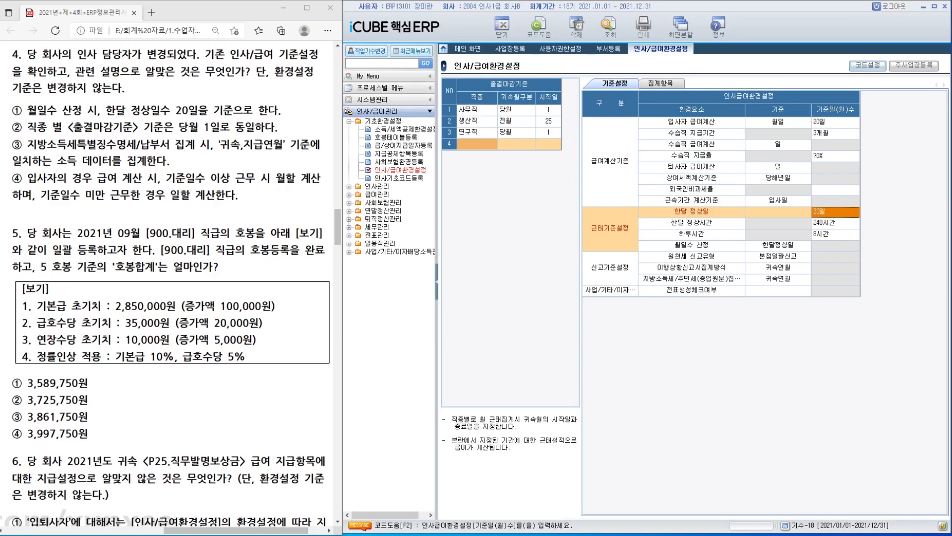
{"action": "left_click", "coordinate": [783, 279]}
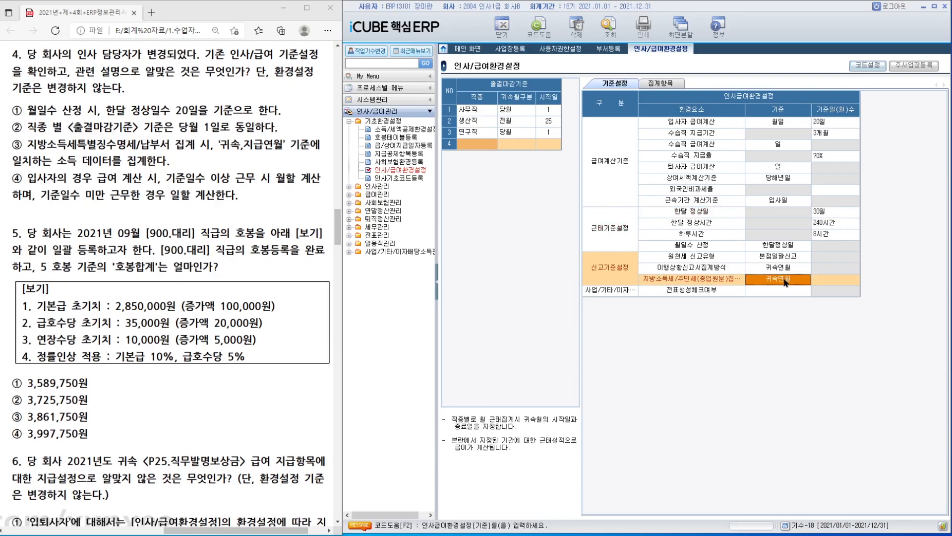
{"action": "key", "text": "F2"}
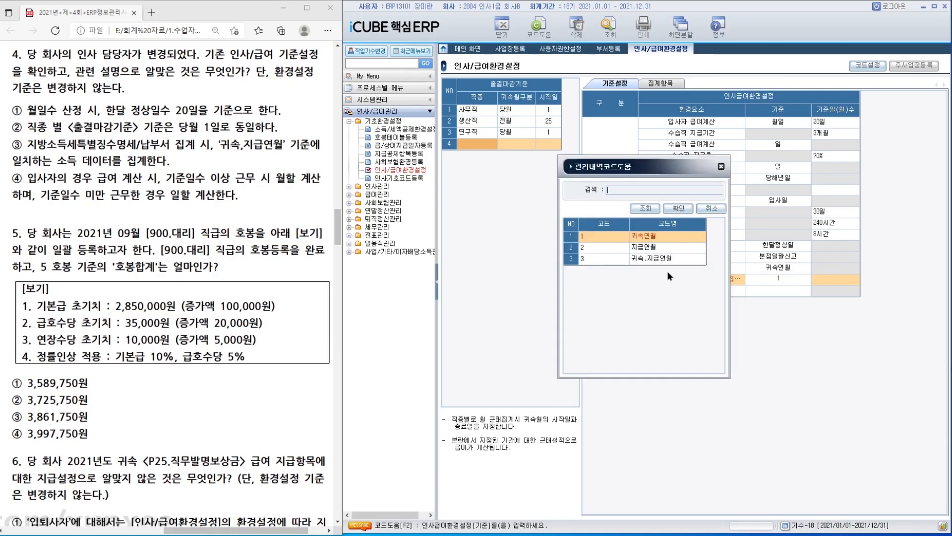
{"action": "left_click", "coordinate": [710, 209]}
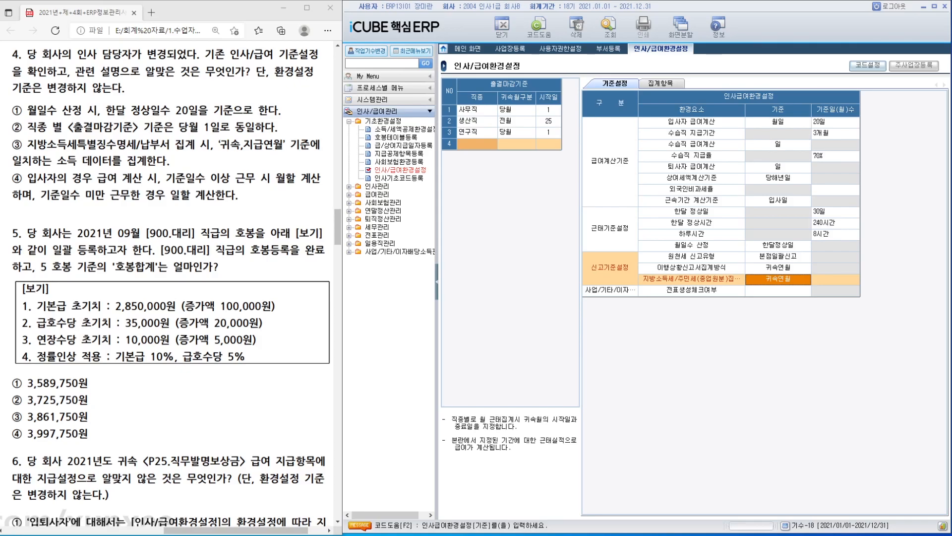
In 호봉테이블등록, start 일괄등록 for grade 900 대리 from 2021/09, with 기본급 초기치 2,850,000 and 증가액 100,000
{"action": "left_click", "coordinate": [387, 136]}
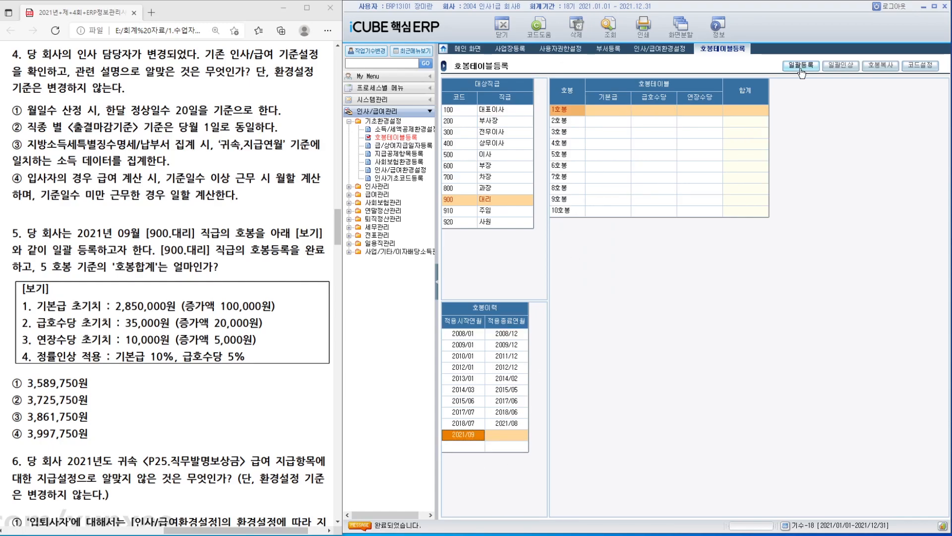
{"action": "left_click", "coordinate": [801, 66]}
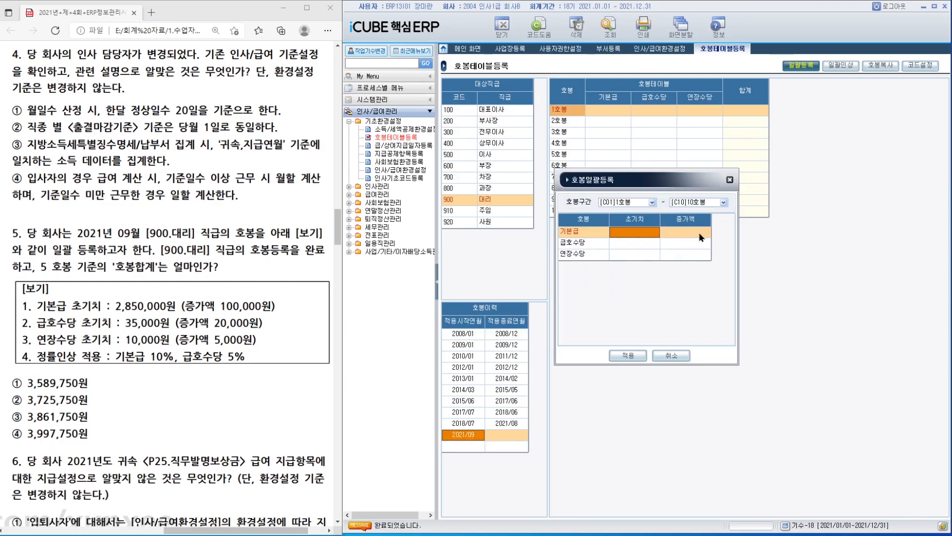
{"action": "type", "text": "2,850,000"}
{"action": "key", "text": "Return"}
{"action": "type", "text": "100000"}
{"action": "key", "text": "Return"}
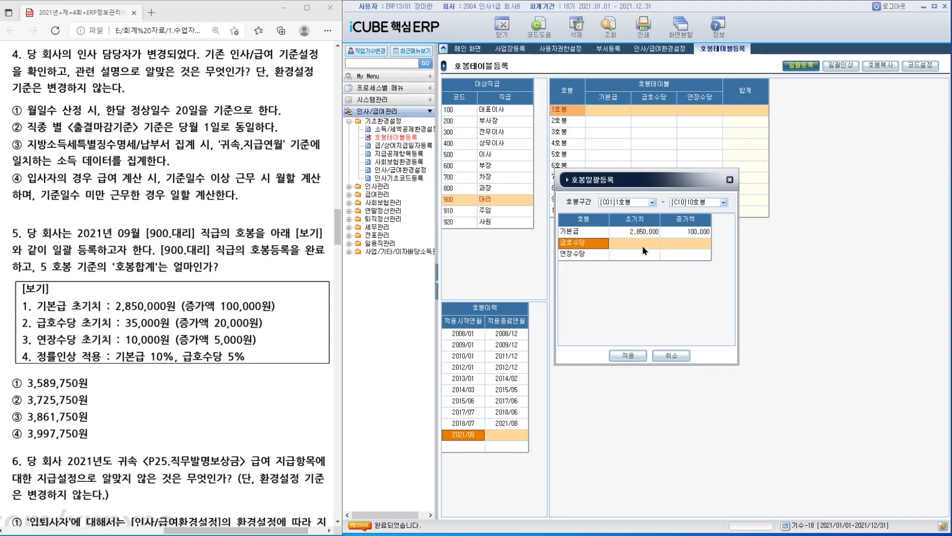
Set 급호수당 to 35,000 with 증가액 20,000 and 연장수당 to 10,000 with 증가액 5,000, and apply the batch registration
{"action": "type", "text": "35,000"}
{"action": "key", "text": "Return"}
{"action": "type", "text": "20000"}
{"action": "key", "text": "Return"}
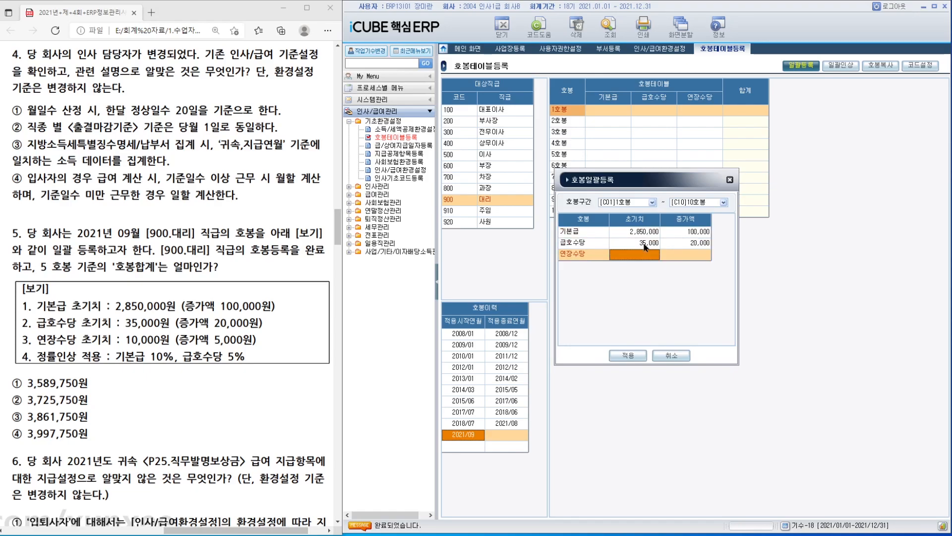
{"action": "type", "text": "10000"}
{"action": "key", "text": "Return"}
{"action": "type", "text": "5000"}
{"action": "key", "text": "Return"}
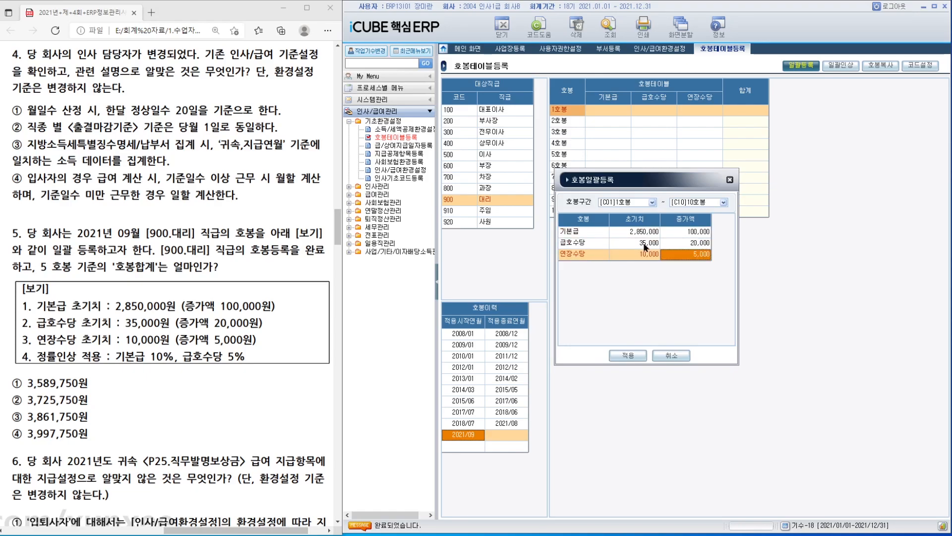
{"action": "left_click", "coordinate": [628, 355]}
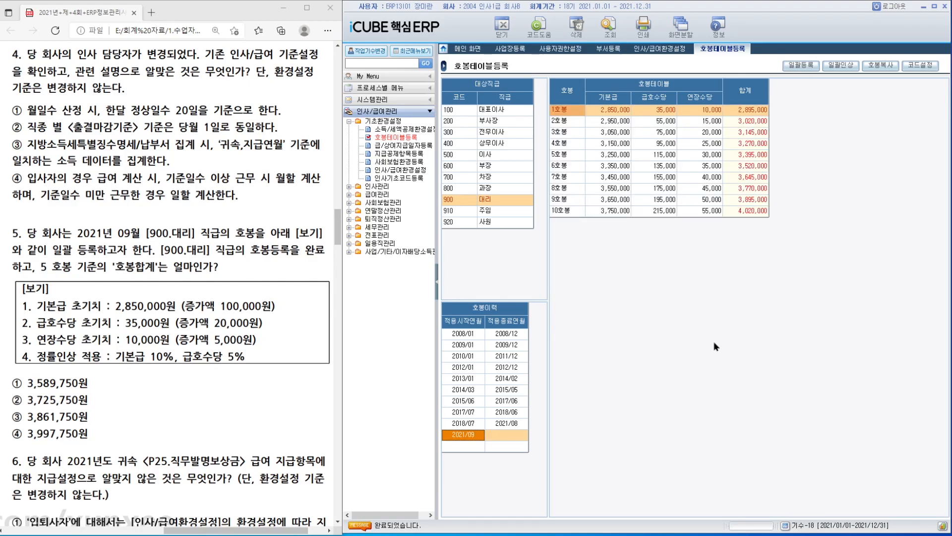
Apply a 정률 일괄인상 of 10% to 기본급 and 5% to 급호수당, and check the 5호봉 total
{"action": "left_click", "coordinate": [843, 65]}
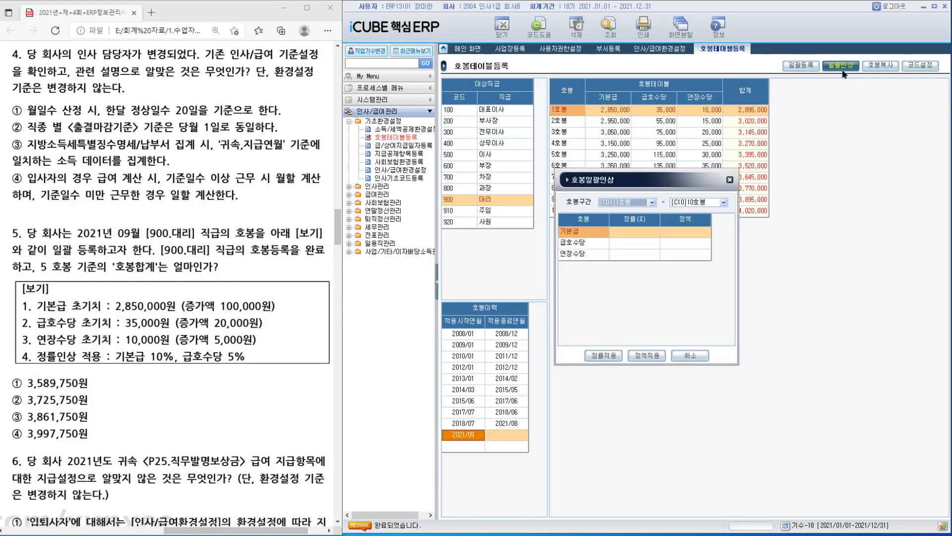
{"action": "left_click", "coordinate": [638, 234]}
{"action": "type", "text": "10"}
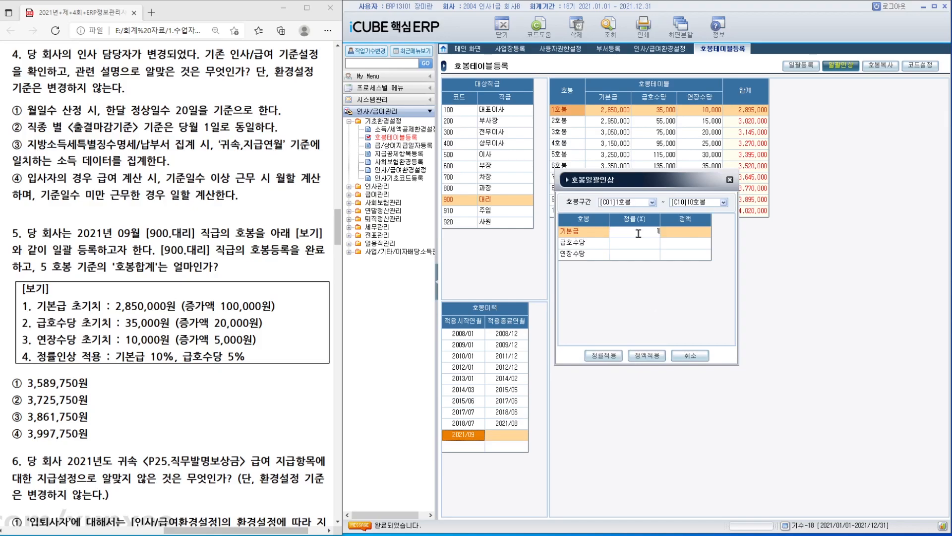
{"action": "key", "text": "Return"}
{"action": "left_click", "coordinate": [646, 242]}
{"action": "type", "text": "5"}
{"action": "key", "text": "Return"}
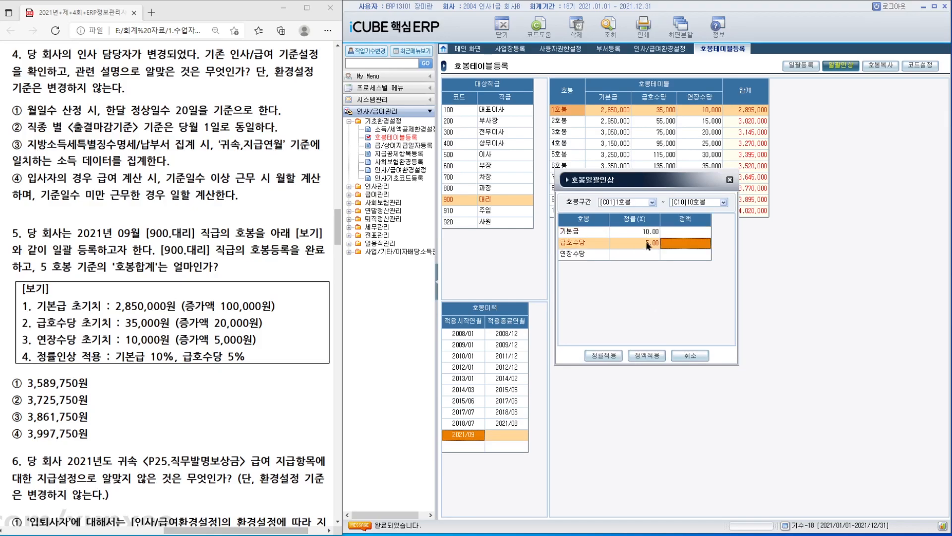
{"action": "left_click", "coordinate": [604, 356]}
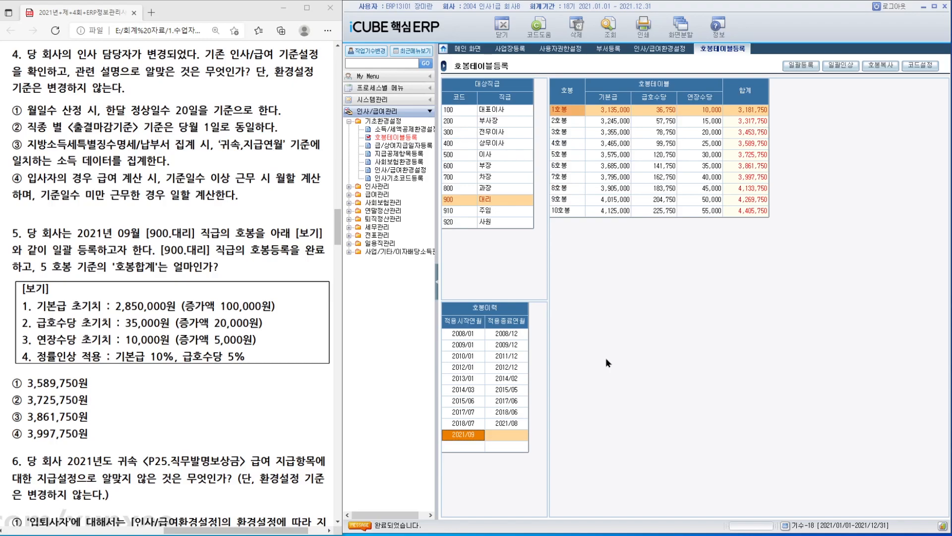
{"action": "left_click", "coordinate": [759, 155]}
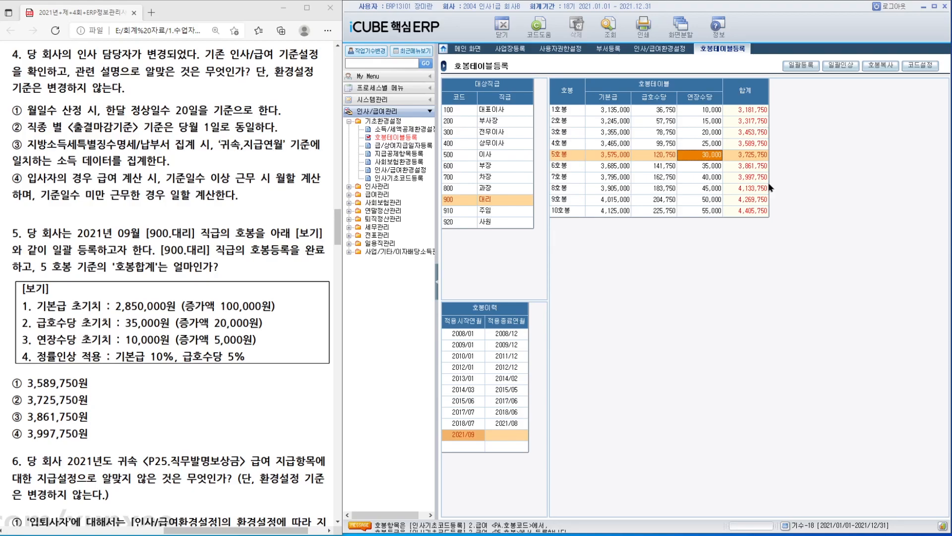
For question 6, open 지급공제항목등록 for 급여 지급 items in 2021 and examine the settings of P25 직무발명보상금
{"action": "scroll", "coordinate": [168, 283], "scroll_direction": "down", "scroll_amount": 6}
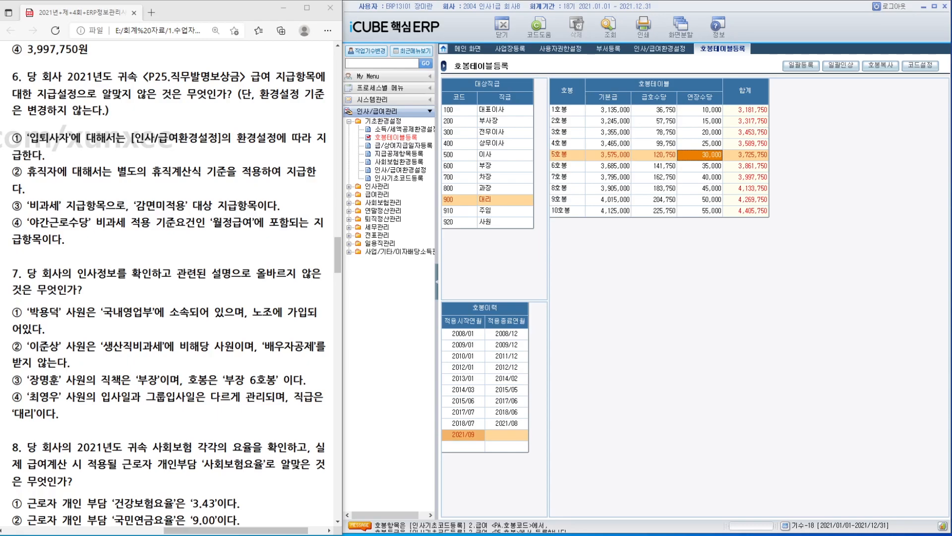
{"action": "left_click", "coordinate": [520, 90]}
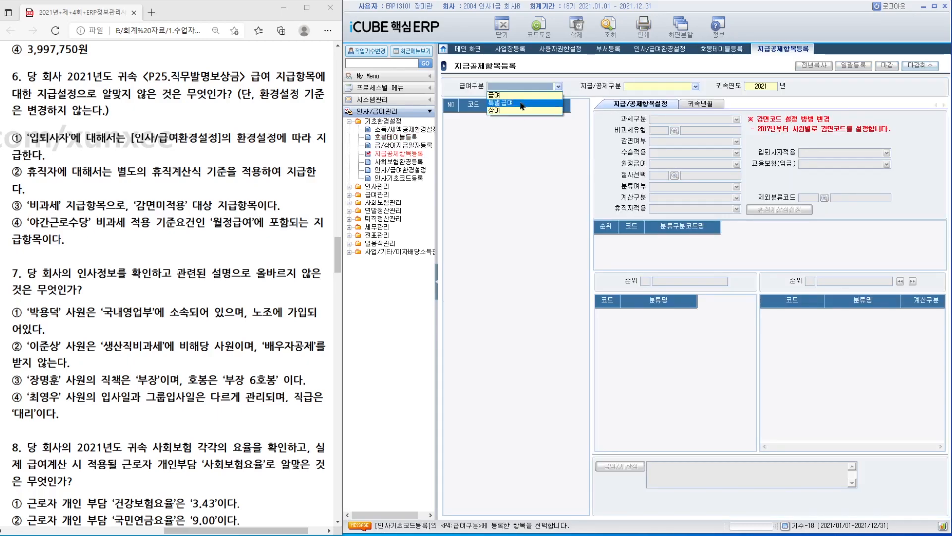
{"action": "left_click", "coordinate": [520, 101]}
{"action": "left_click", "coordinate": [527, 155]}
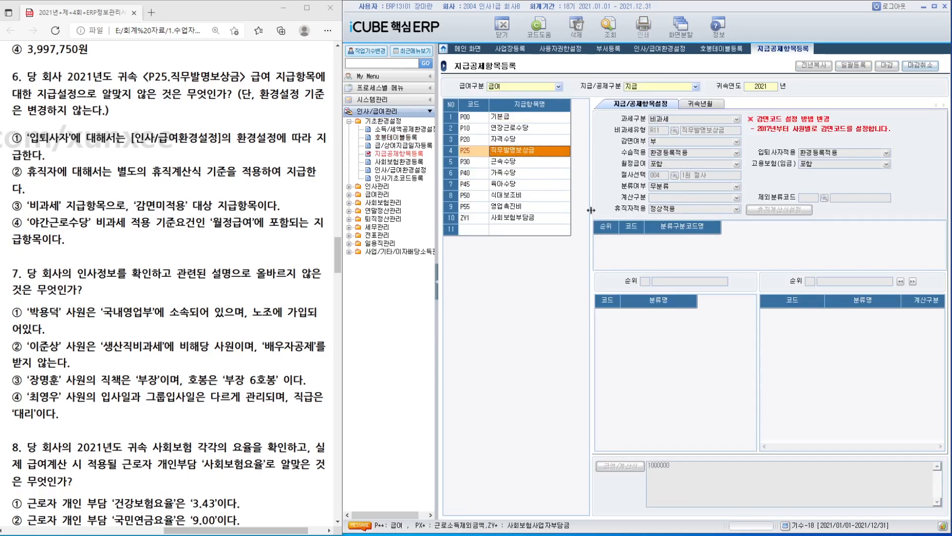
Run 마감취소 on the 2021 지급 items and check the 휴직자적용 options of P25, keeping 정상적용
{"action": "left_click", "coordinate": [929, 66]}
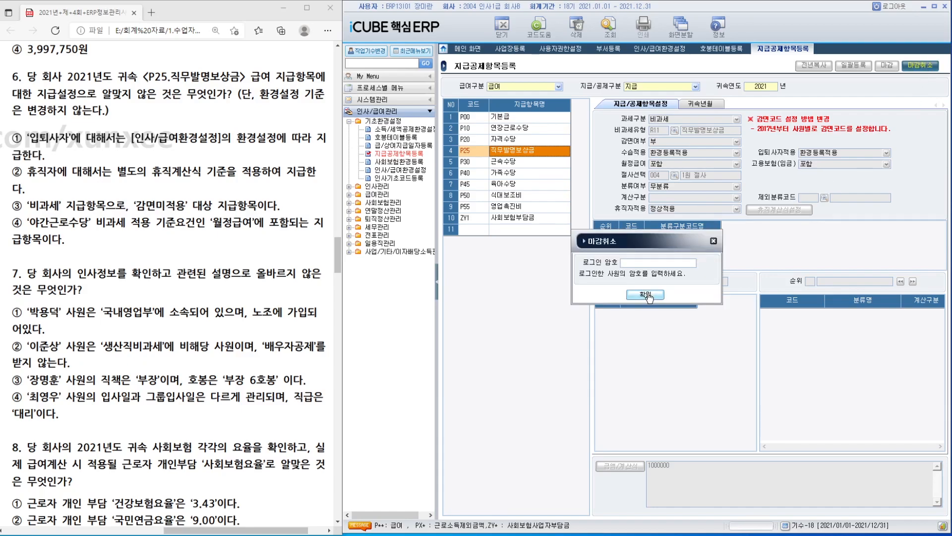
{"action": "left_click", "coordinate": [648, 297]}
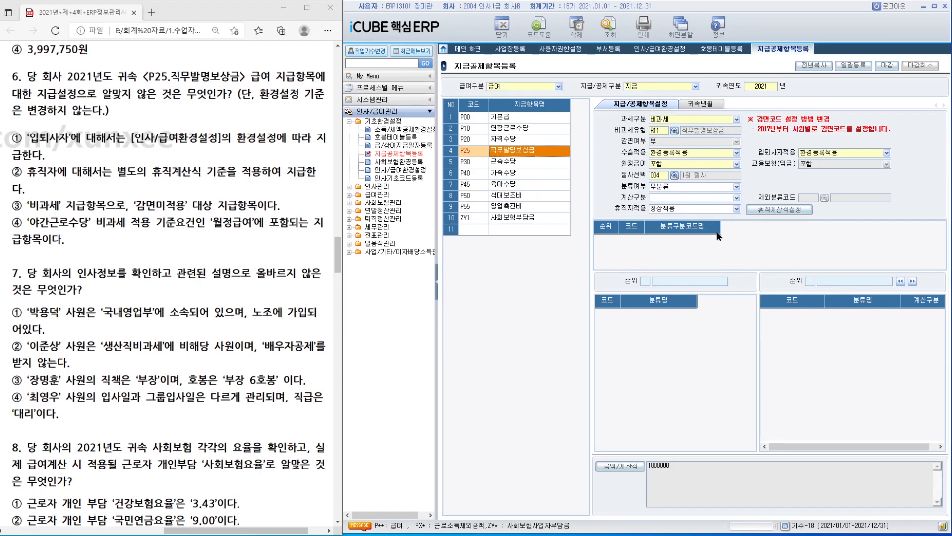
{"action": "left_click", "coordinate": [714, 209]}
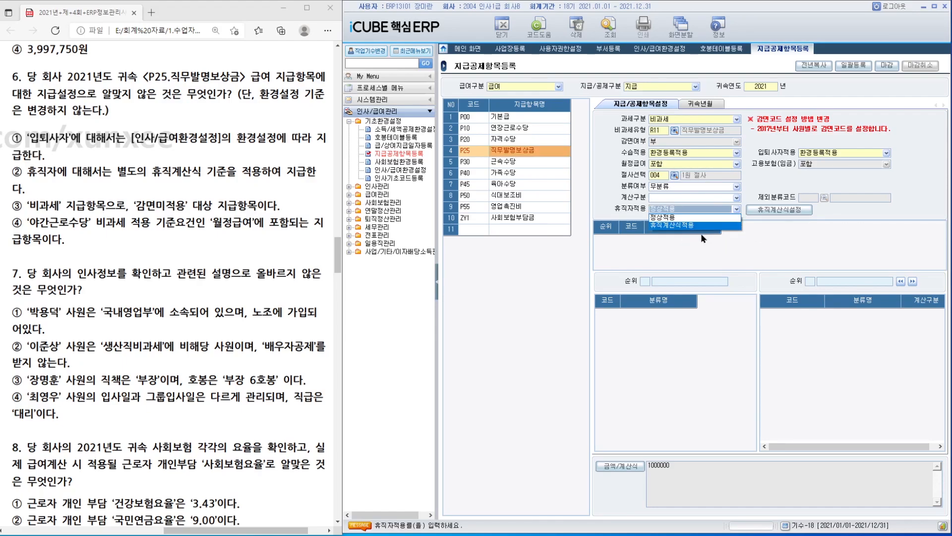
{"action": "left_click", "coordinate": [676, 219]}
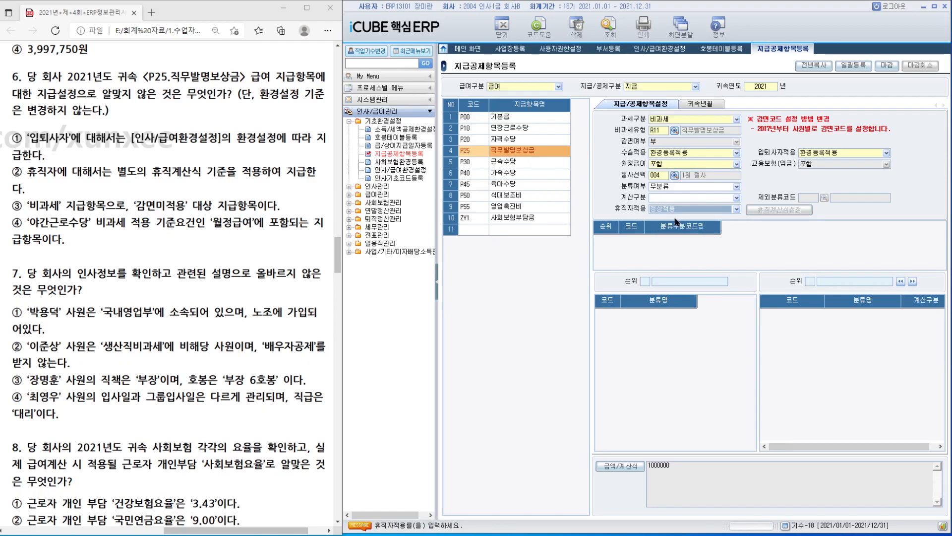
{"action": "left_click", "coordinate": [930, 363]}
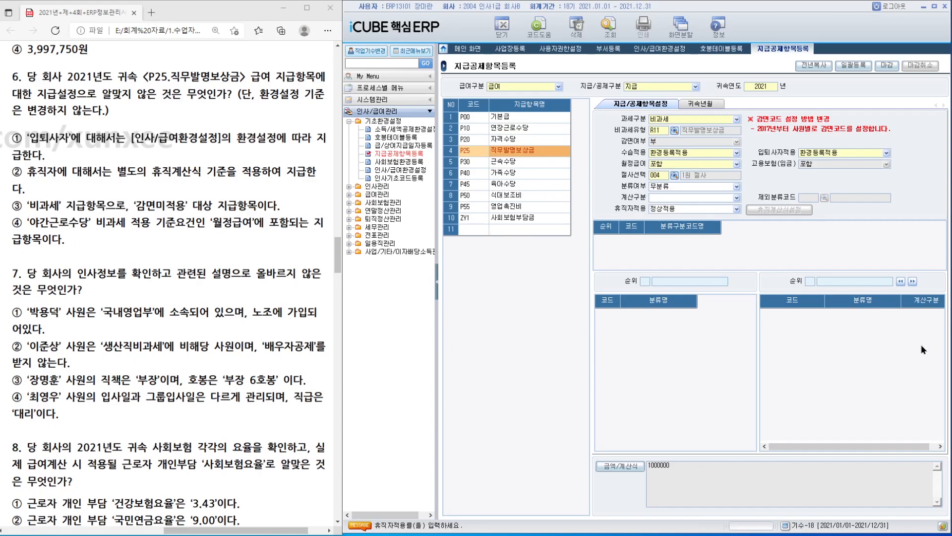
Open 인사정보등록 and check the 재직정보 and 급여정보 of the employee in question 7's first option for department and 노조가입여부
{"action": "left_click", "coordinate": [372, 187]}
{"action": "left_click", "coordinate": [393, 194]}
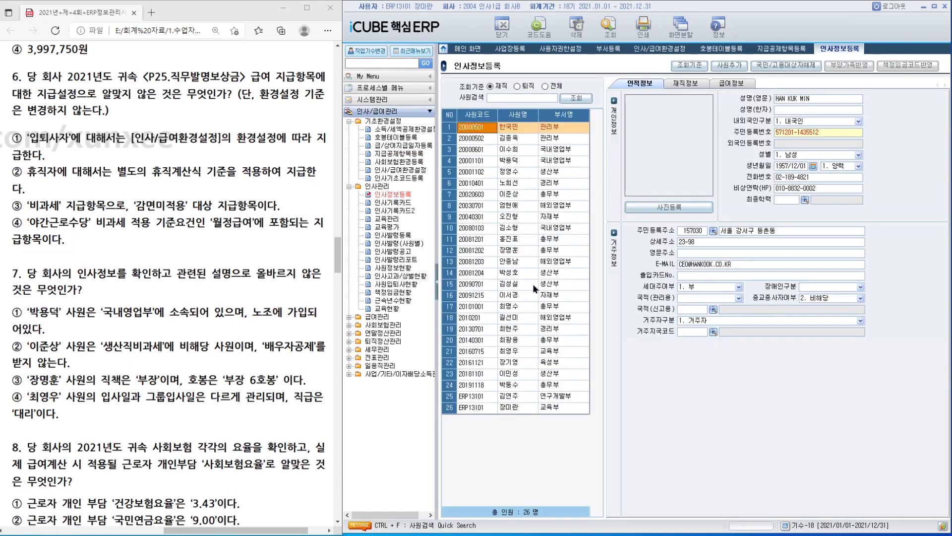
{"action": "left_click", "coordinate": [518, 161]}
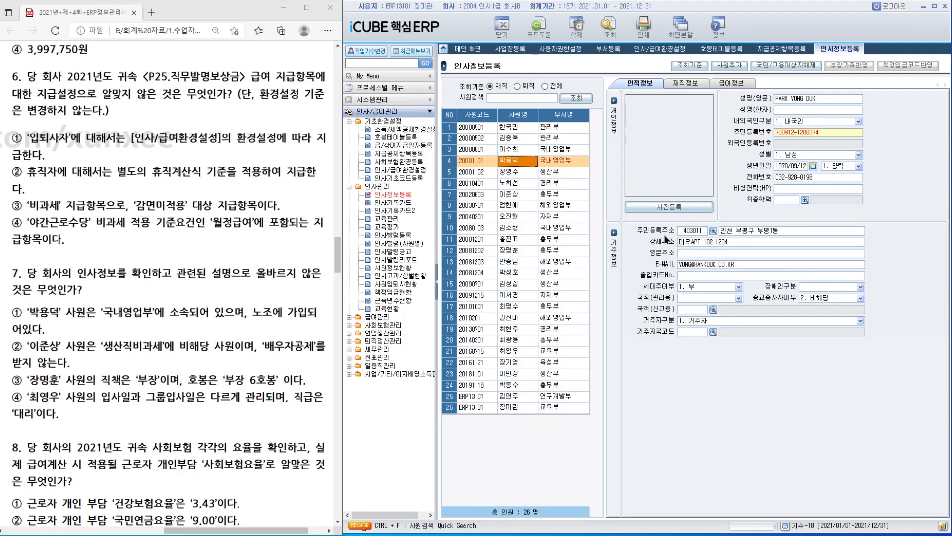
{"action": "left_click", "coordinate": [686, 83]}
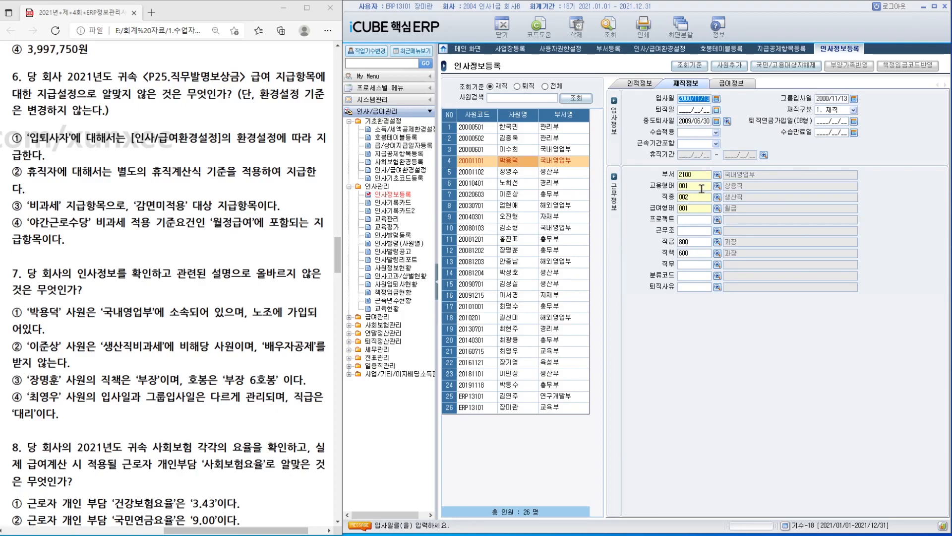
{"action": "left_click", "coordinate": [736, 86]}
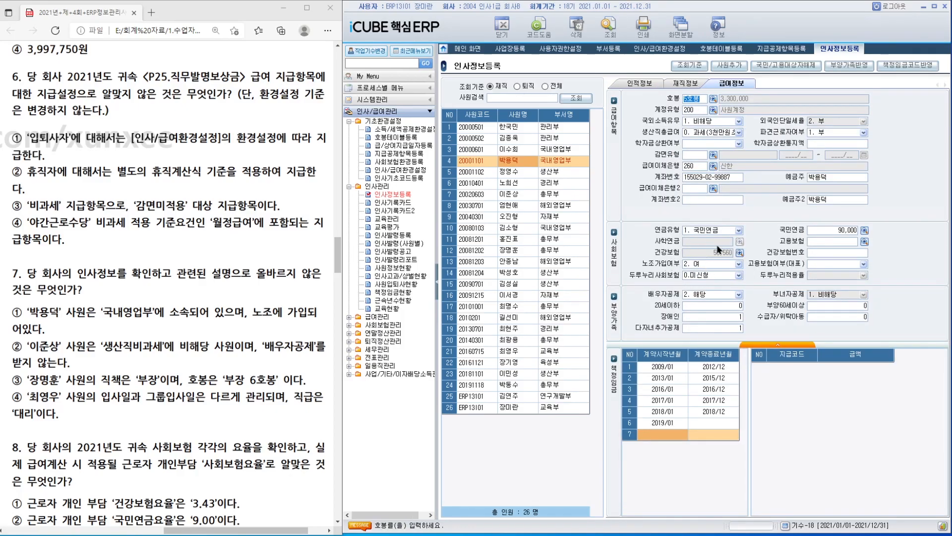
Check 생산직총급여 and 배우자공제, 호봉 and 직책, and 입사일 and 직급 for the employees in question 7's remaining three options
{"action": "left_click", "coordinate": [550, 195]}
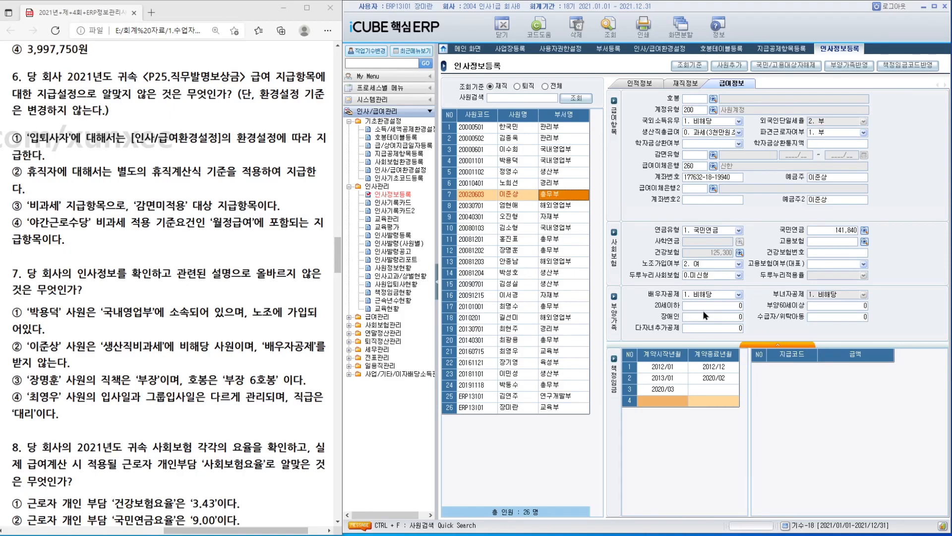
{"action": "left_click", "coordinate": [529, 249]}
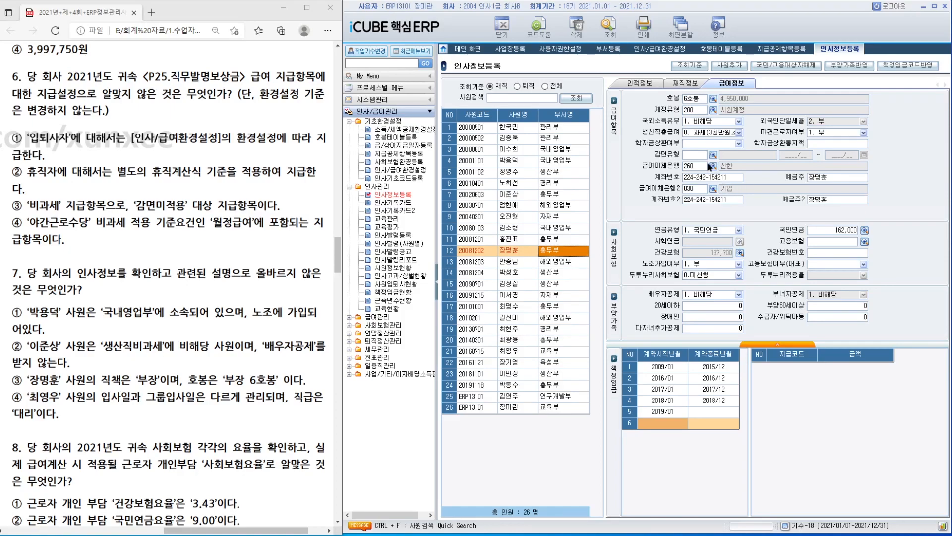
{"action": "left_click", "coordinate": [689, 83]}
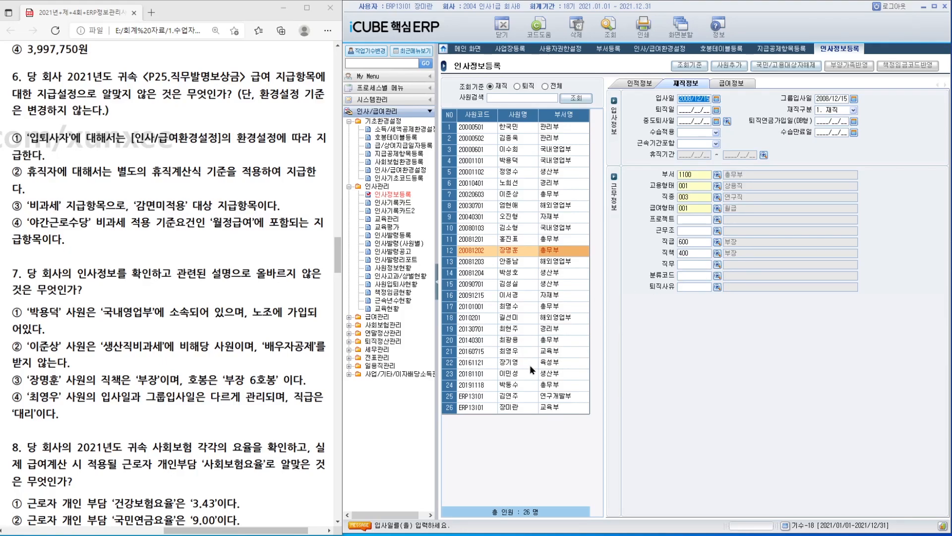
{"action": "left_click", "coordinate": [549, 350]}
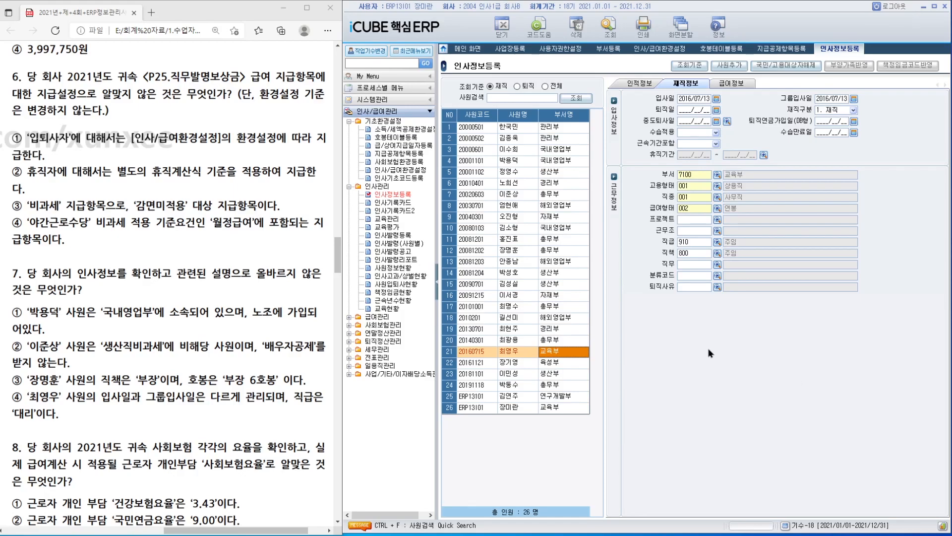
Open 사회보험환경등록 and check the 2021 건강보험 employee contribution rate in 사회보험정보 for question 8
{"action": "left_click", "coordinate": [406, 163]}
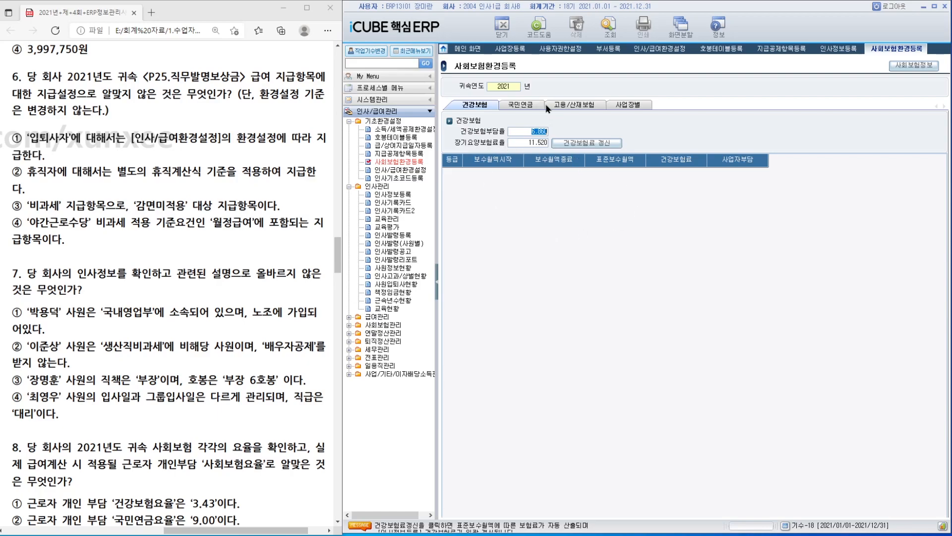
{"action": "left_click", "coordinate": [914, 65]}
{"action": "left_click", "coordinate": [738, 260]}
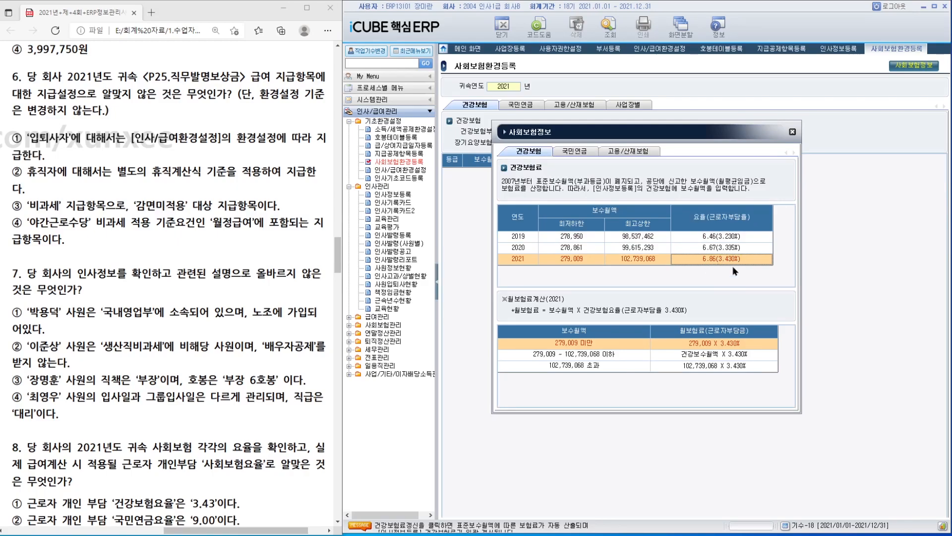
{"action": "left_click", "coordinate": [792, 131]}
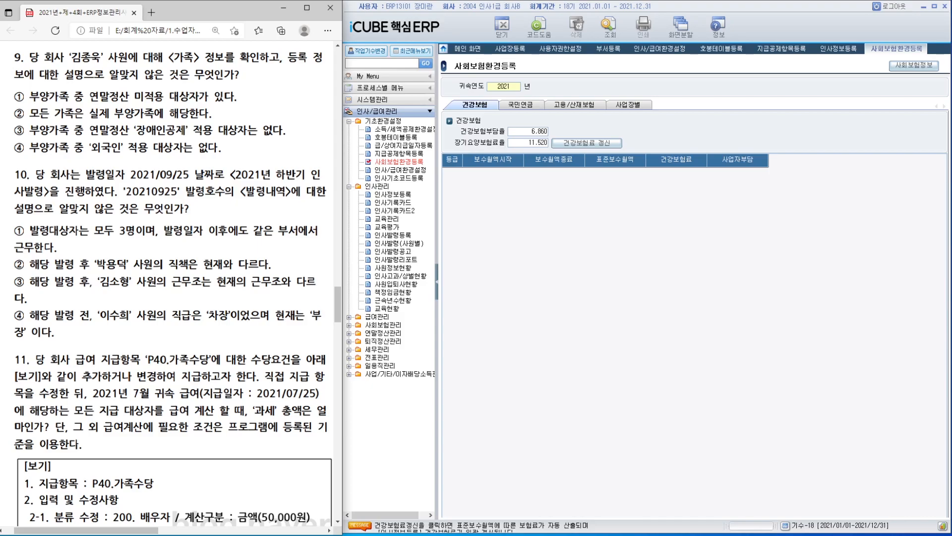
Open 인사기록카드 and examine the 가족 records of question 9's employee for 부양여부, 연말정산, 장애인구분 and 내외국인
{"action": "left_click", "coordinate": [392, 202]}
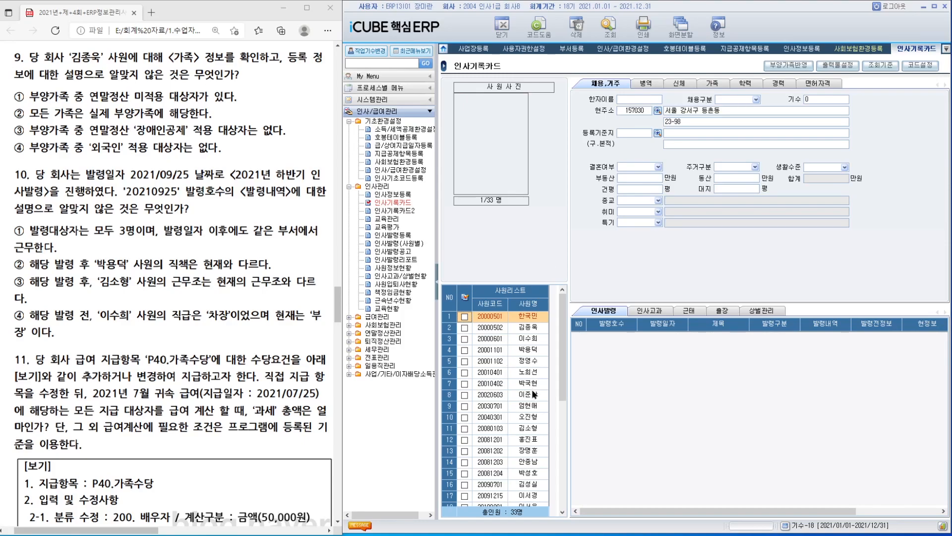
{"action": "left_click", "coordinate": [528, 327]}
{"action": "left_click", "coordinate": [709, 85]}
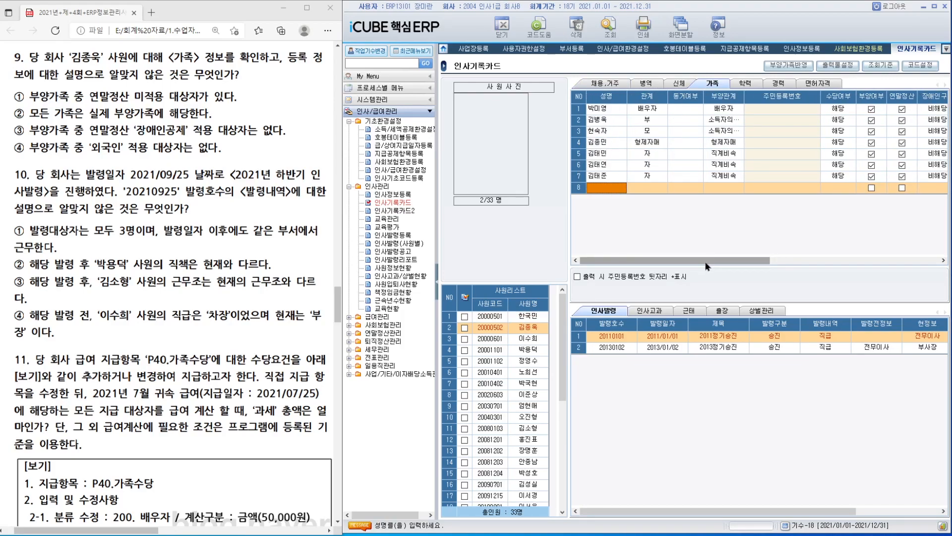
{"action": "left_click_drag", "start_coordinate": [716, 263], "coordinate": [747, 263]}
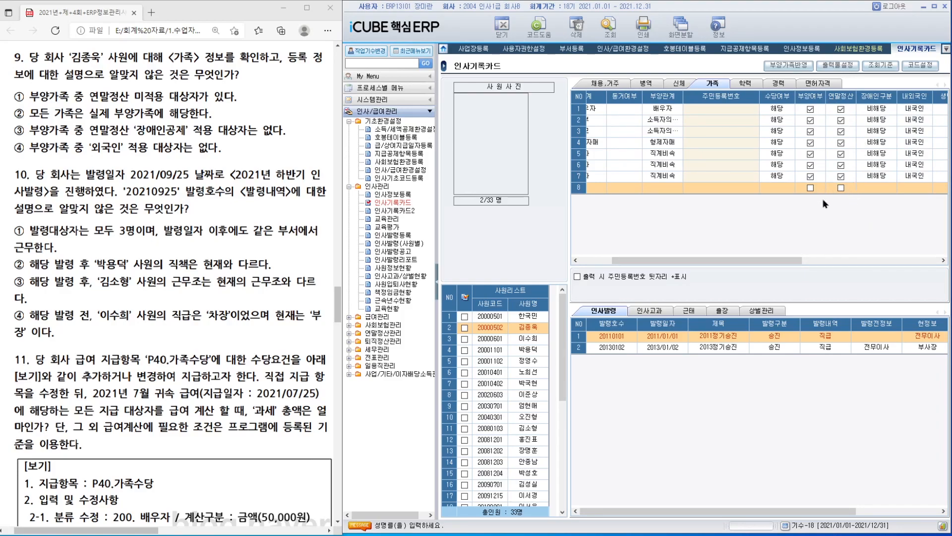
{"action": "mouse_move", "coordinate": [737, 263]}
{"action": "left_mouse_down"}
{"action": "mouse_move", "coordinate": [663, 259]}
{"action": "mouse_move", "coordinate": [727, 260]}
{"action": "left_mouse_up"}
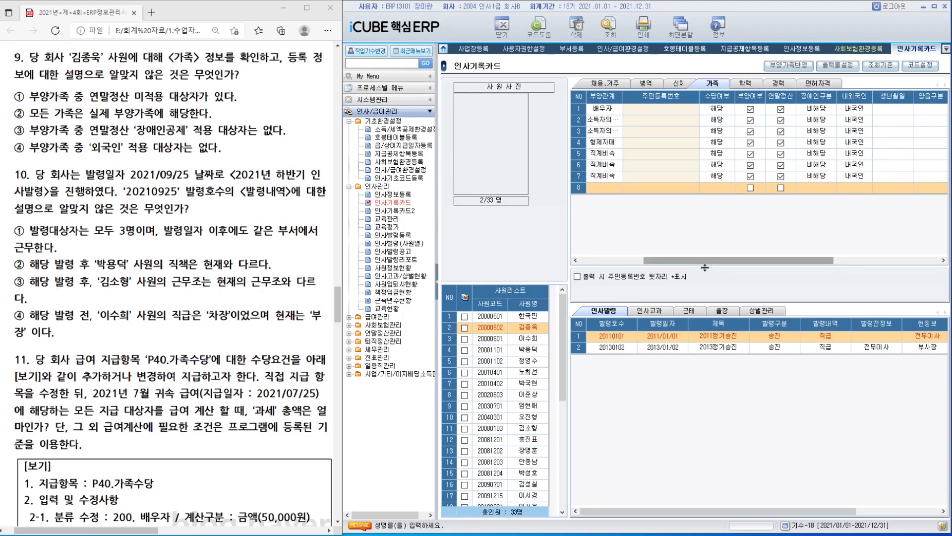
{"action": "left_click_drag", "start_coordinate": [742, 260], "coordinate": [756, 259]}
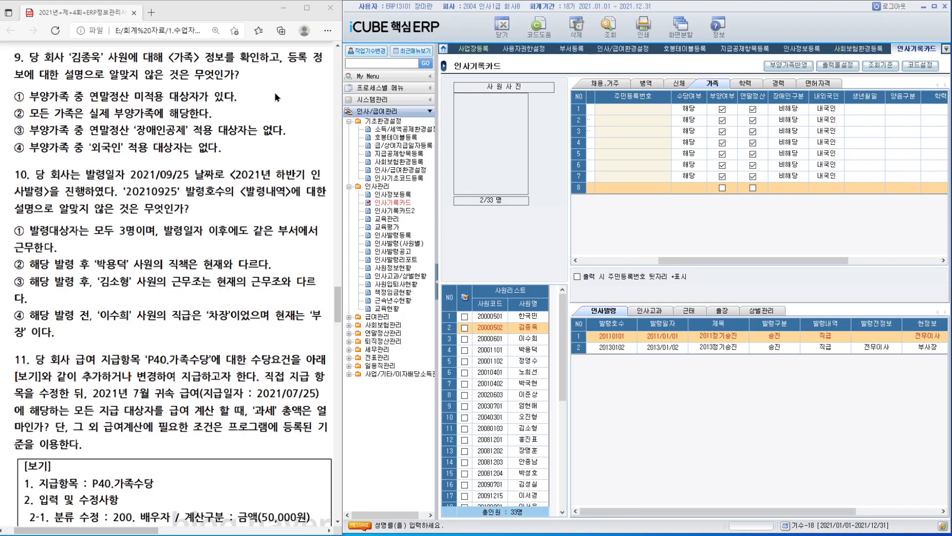
Open 인사발령(사원별) and load 발령호수 20210925 for question 10
{"action": "double_click", "coordinate": [396, 243]}
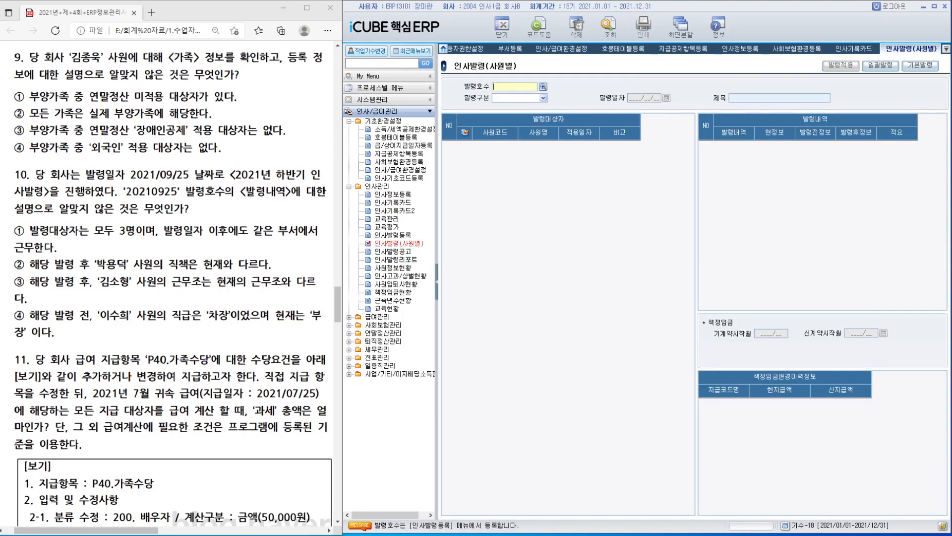
{"action": "left_click", "coordinate": [543, 86]}
{"action": "left_click_drag", "start_coordinate": [728, 265], "coordinate": [728, 344]}
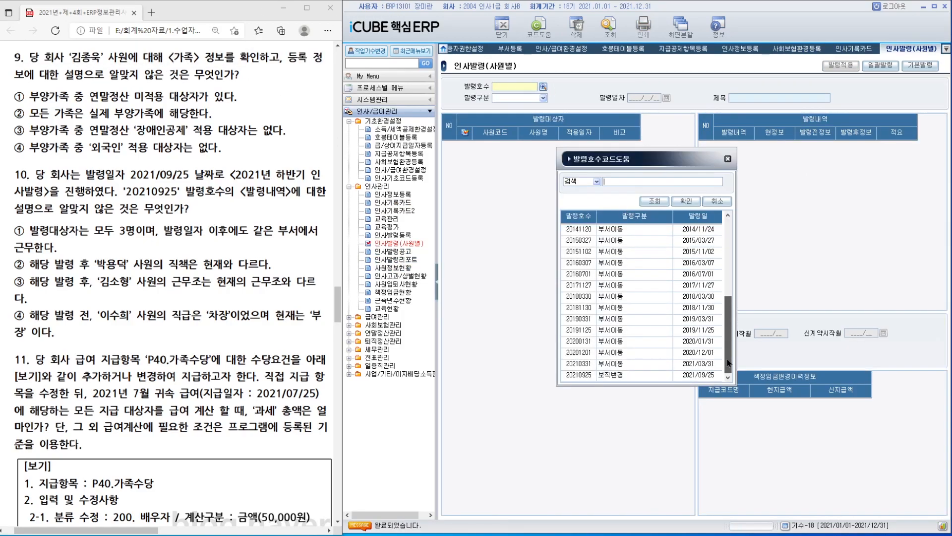
{"action": "double_click", "coordinate": [650, 372]}
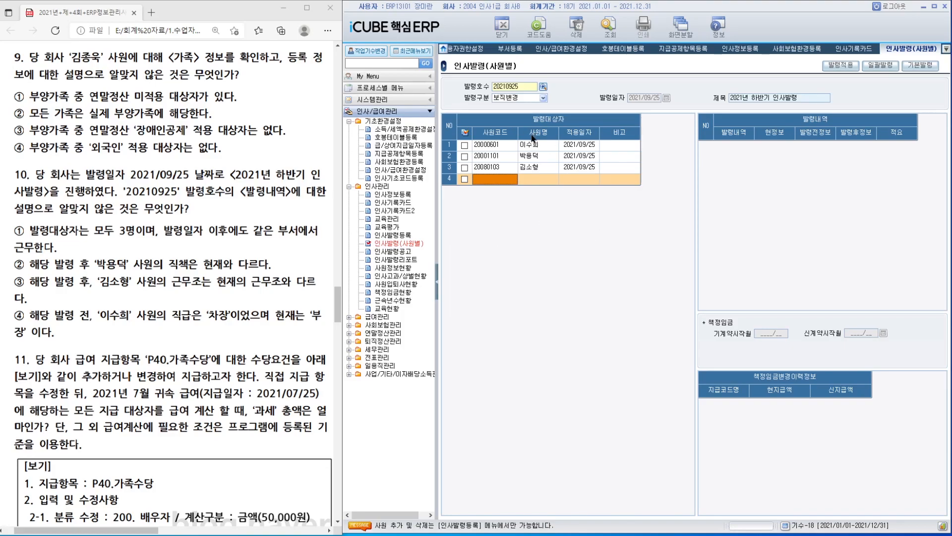
View the 발령내역 of each of the three 발령대상자 dated 2021/09/25
{"action": "left_click", "coordinate": [584, 149]}
{"action": "left_click", "coordinate": [578, 160]}
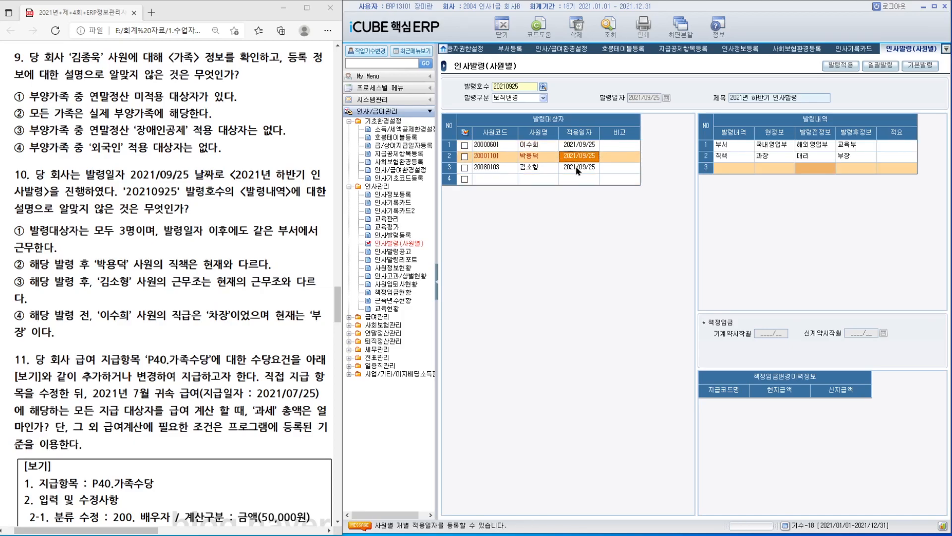
{"action": "left_click", "coordinate": [578, 168]}
{"action": "left_click", "coordinate": [589, 149]}
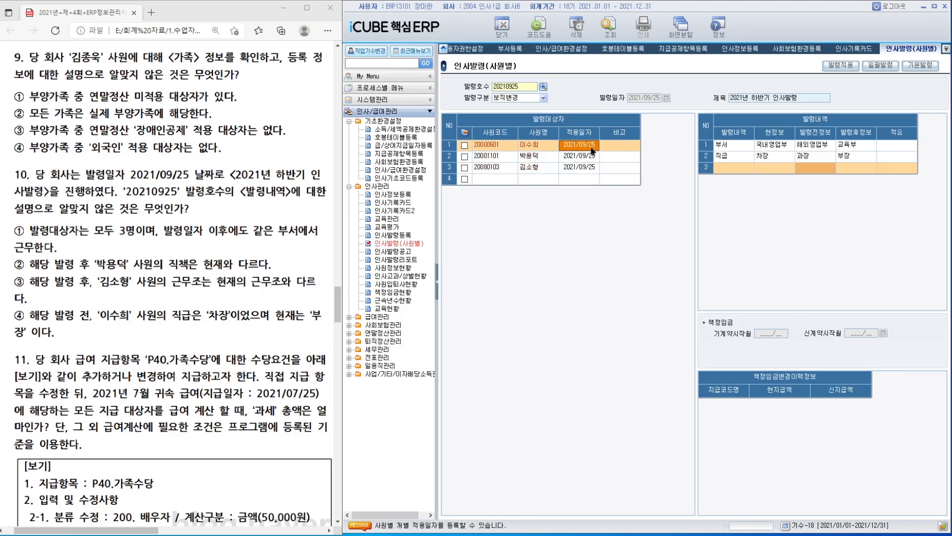
{"action": "left_click", "coordinate": [583, 155]}
{"action": "left_click", "coordinate": [583, 169]}
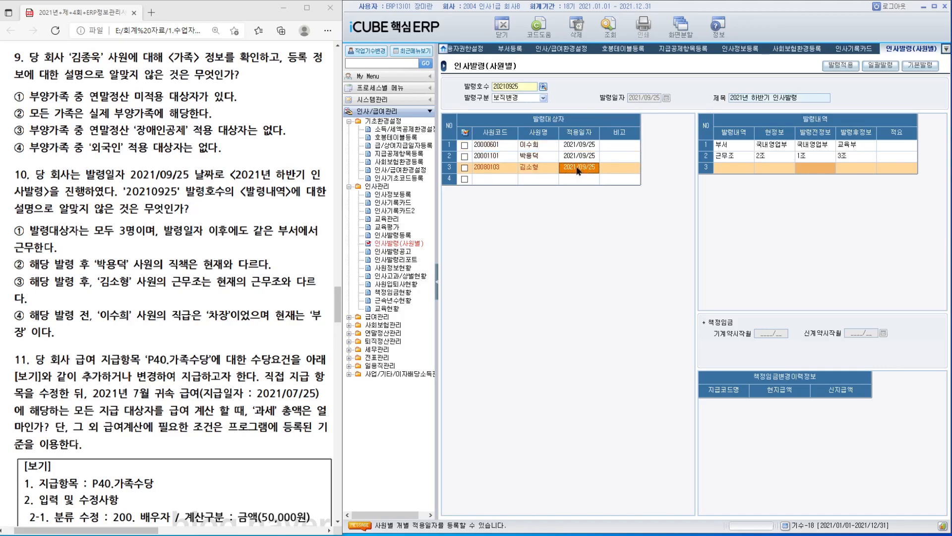
Compare 현정보, 발령전정보 and 발령후정보 for 직책, 근무조 and 직급 with question 10's options, and bring up question 11
{"action": "left_click", "coordinate": [544, 155]}
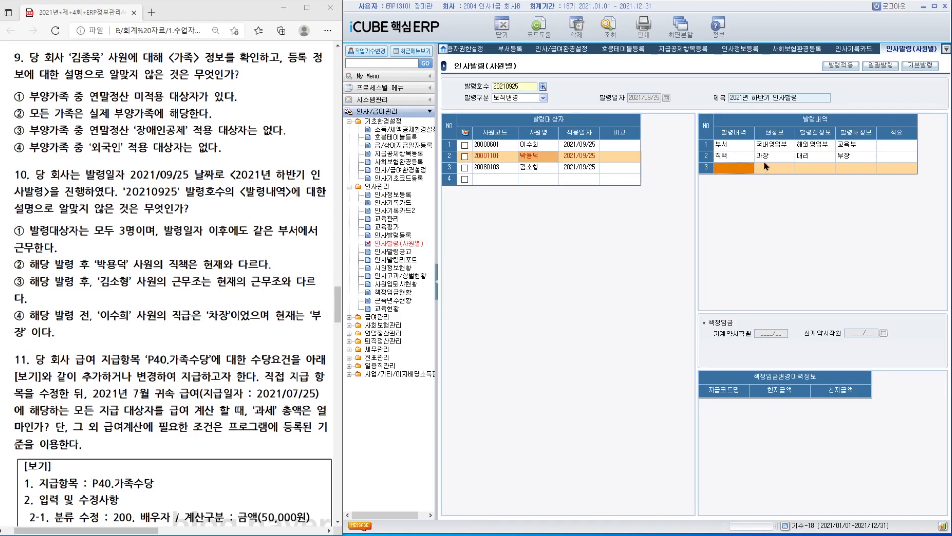
{"action": "left_click", "coordinate": [779, 157]}
{"action": "left_click", "coordinate": [860, 159]}
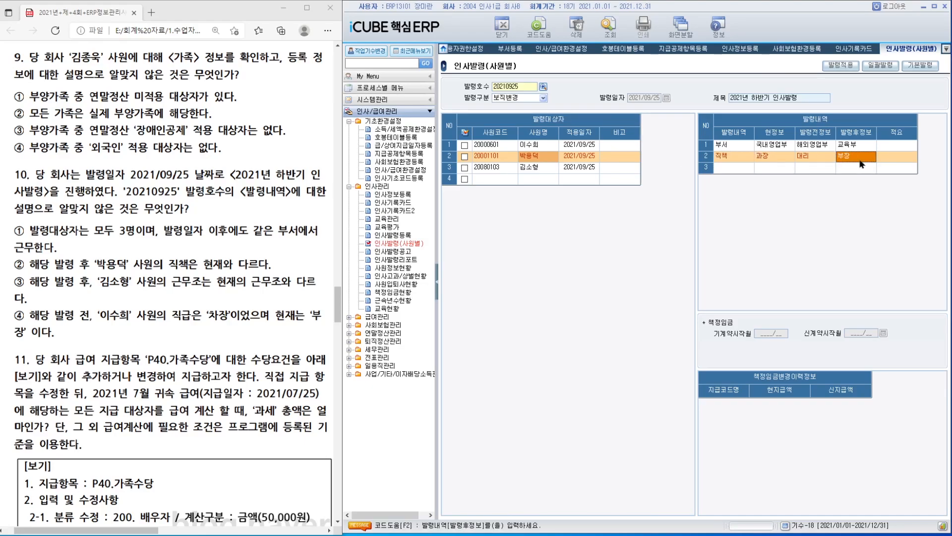
{"action": "left_click", "coordinate": [546, 167]}
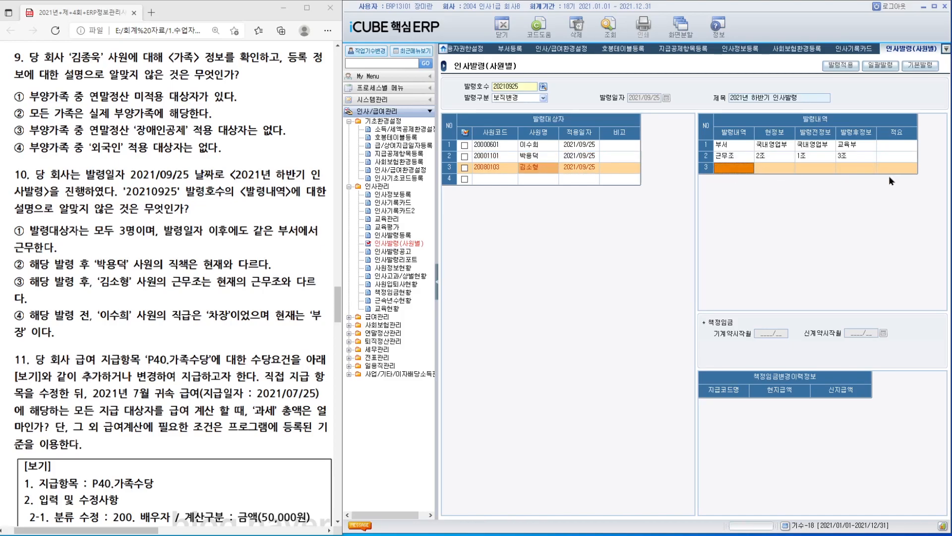
{"action": "left_click", "coordinate": [545, 147]}
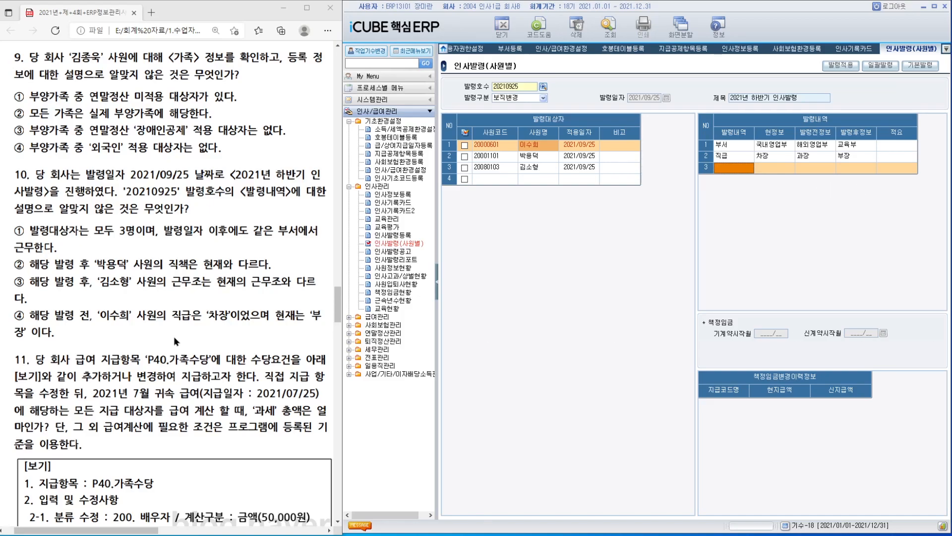
{"action": "scroll", "coordinate": [175, 336], "scroll_direction": "down", "scroll_amount": 6}
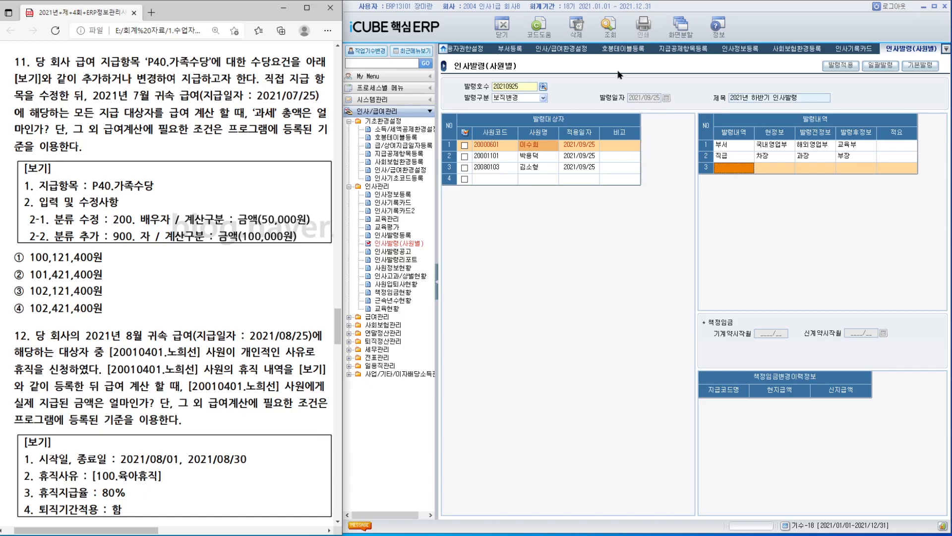
In 지급공제항목등록, set the 200 배우자 classification of P40.가족수당 to 계산구분 금액 with 50,000
{"action": "left_click", "coordinate": [678, 52]}
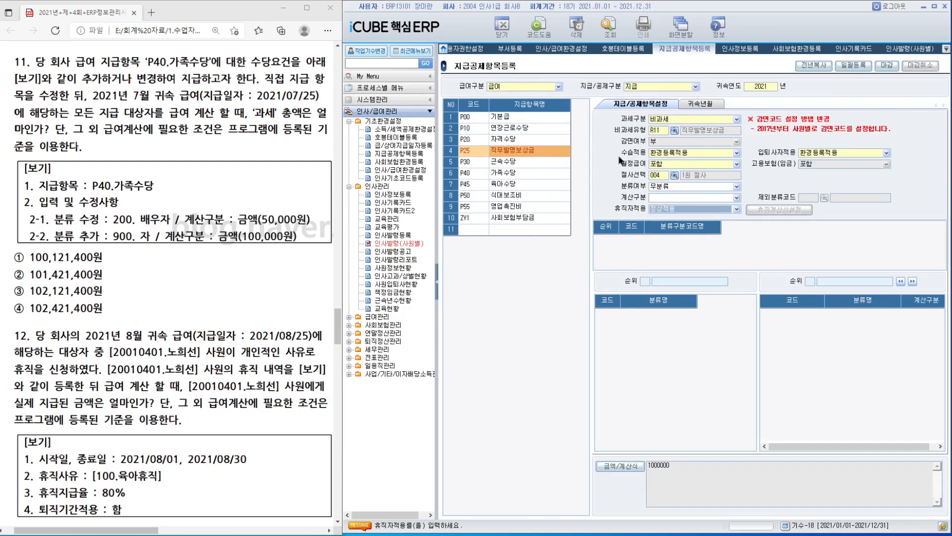
{"action": "left_click", "coordinate": [511, 174]}
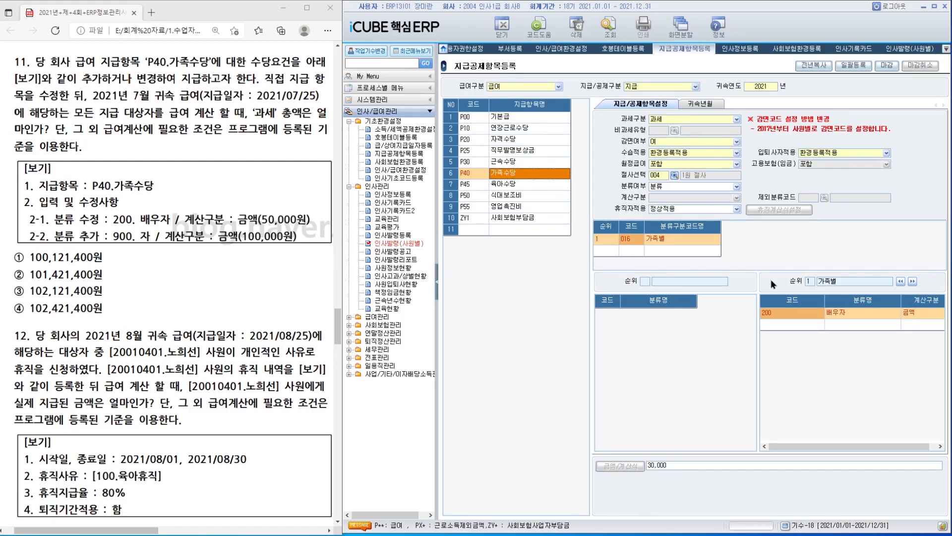
{"action": "left_click", "coordinate": [845, 320]}
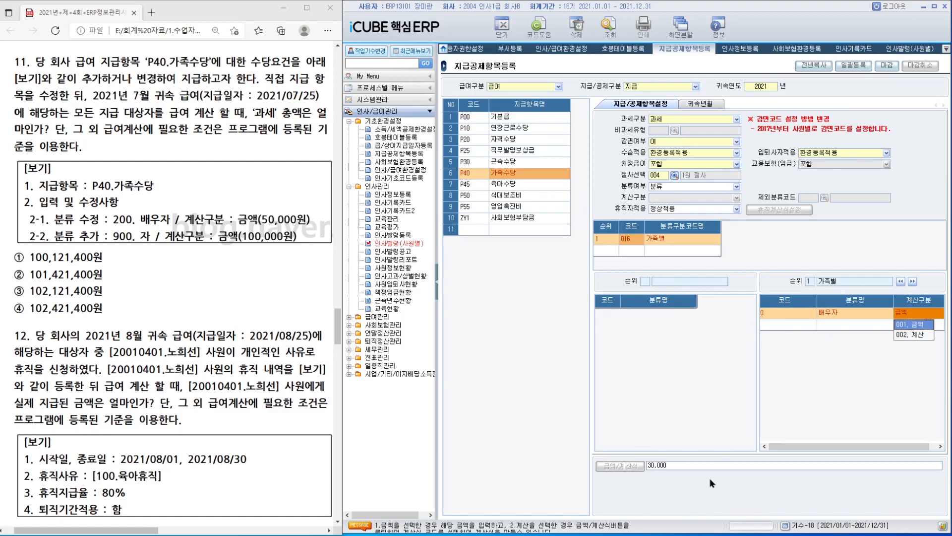
{"action": "left_click", "coordinate": [705, 465]}
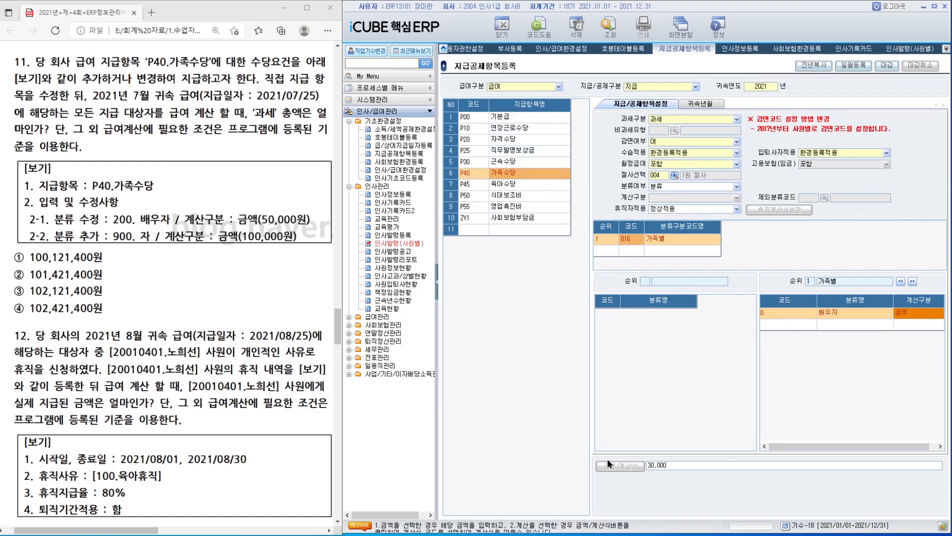
{"action": "key", "text": "Return"}
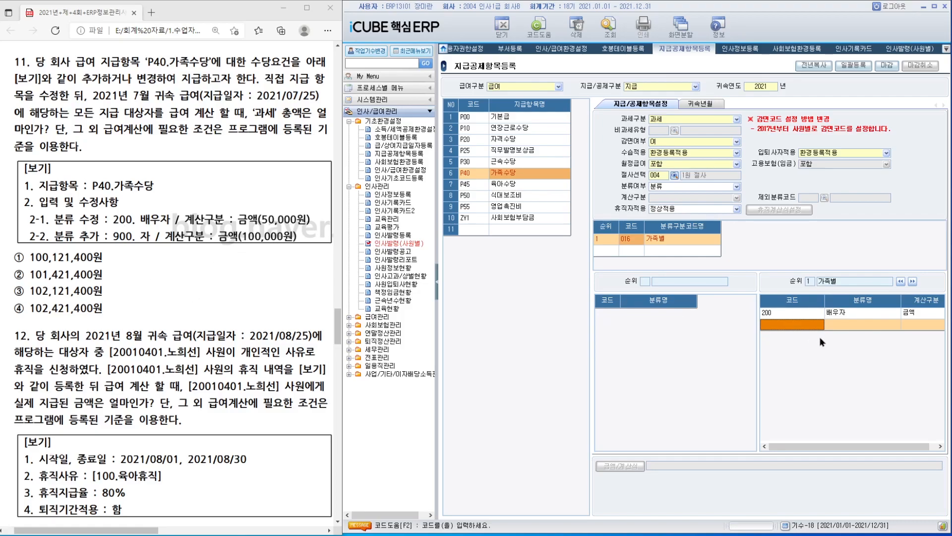
Add classification 900 자 to P40.가족수당 with 계산구분 금액 and 100,000, and close 지급공제항목등록
{"action": "left_click", "coordinate": [800, 331]}
{"action": "key", "text": "F2"}
{"action": "double_click", "coordinate": [611, 342]}
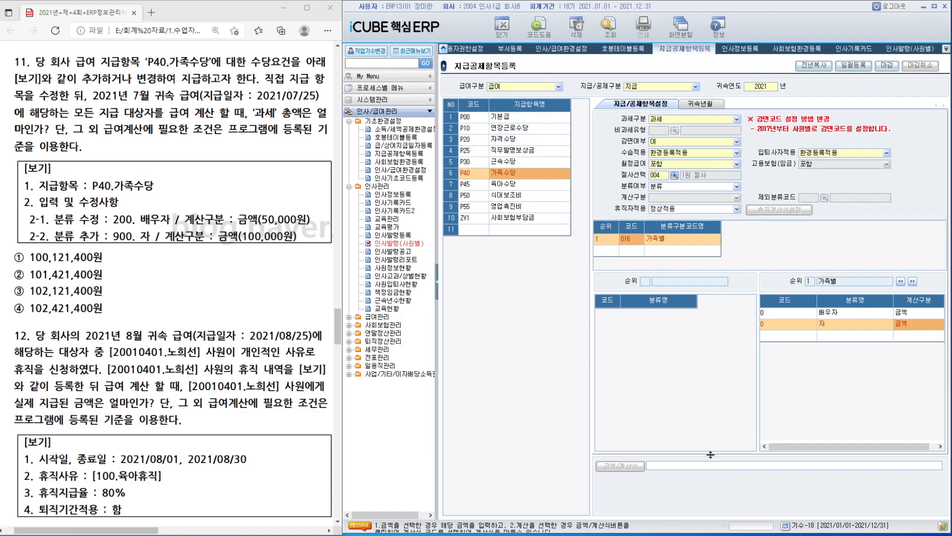
{"action": "type", "text": "1"}
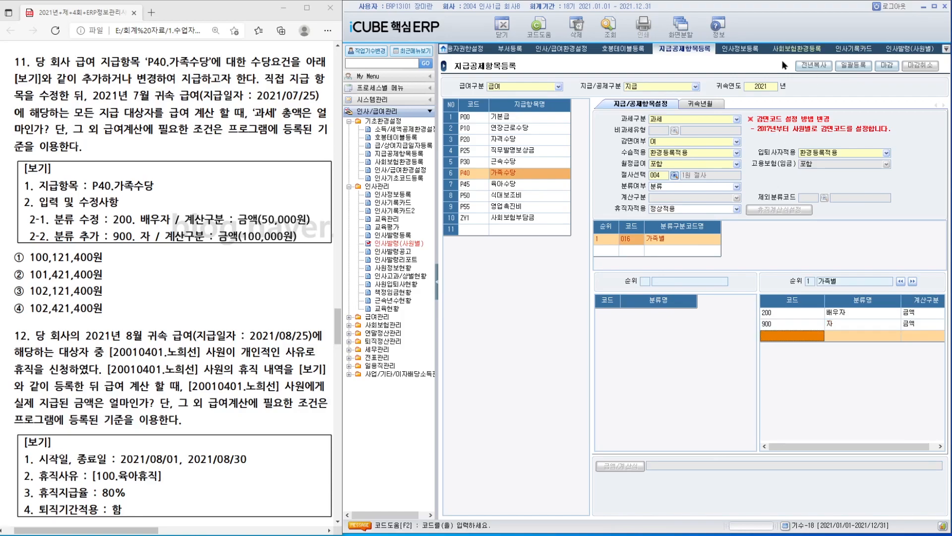
{"action": "right_click", "coordinate": [694, 50]}
{"action": "left_click", "coordinate": [714, 64]}
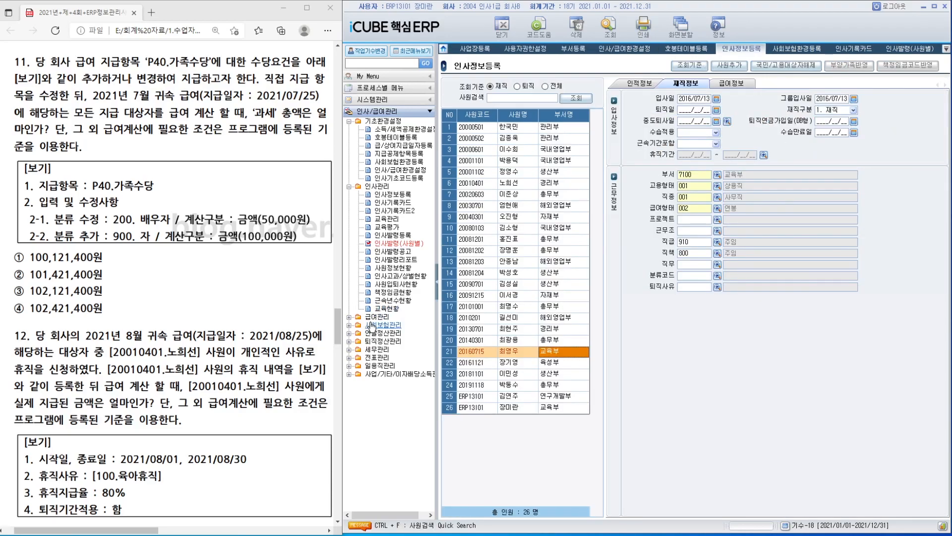
Open 상용직급여입력및계산 and load the July 2021 payroll with pay date 2021/07/25
{"action": "double_click", "coordinate": [379, 316]}
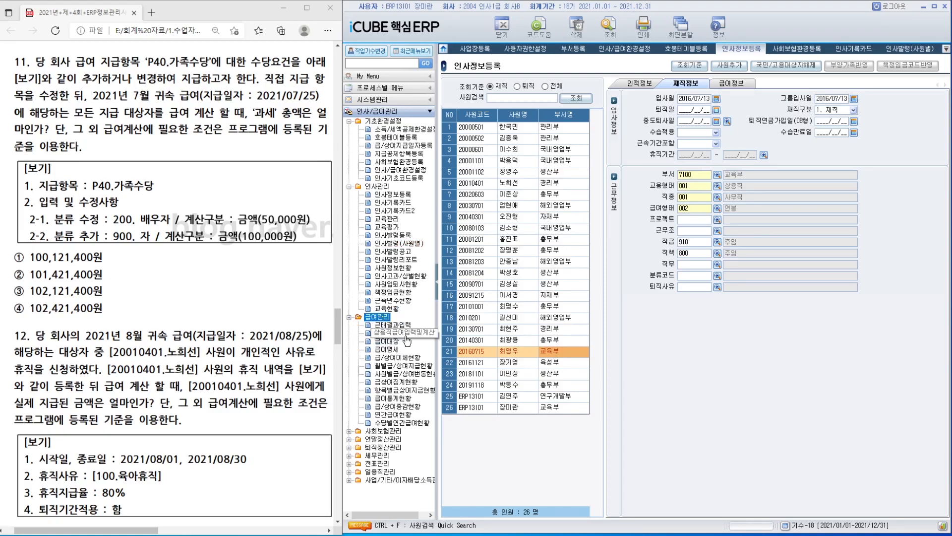
{"action": "double_click", "coordinate": [404, 334]}
{"action": "left_click", "coordinate": [536, 87]}
{"action": "left_click", "coordinate": [529, 140]}
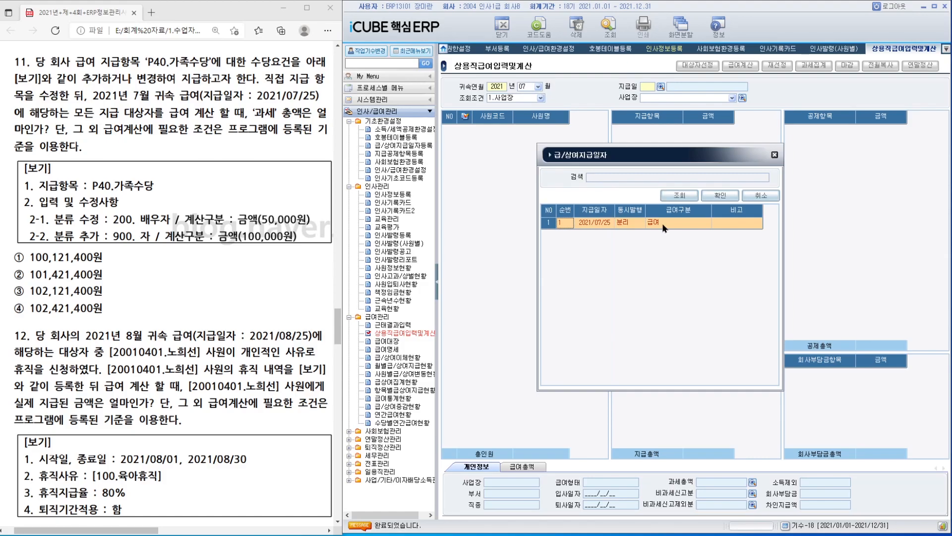
{"action": "double_click", "coordinate": [662, 223]}
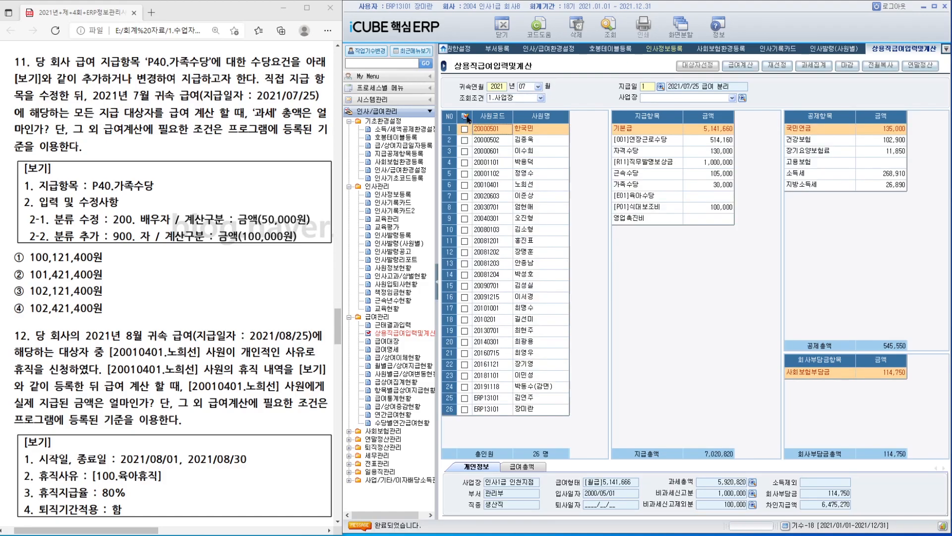
Run 급여계산 for all July employees, check the 과세 total in 급여총액, and bring up question 12
{"action": "left_click", "coordinate": [742, 67]}
{"action": "left_click", "coordinate": [619, 400]}
{"action": "left_click", "coordinate": [527, 467]}
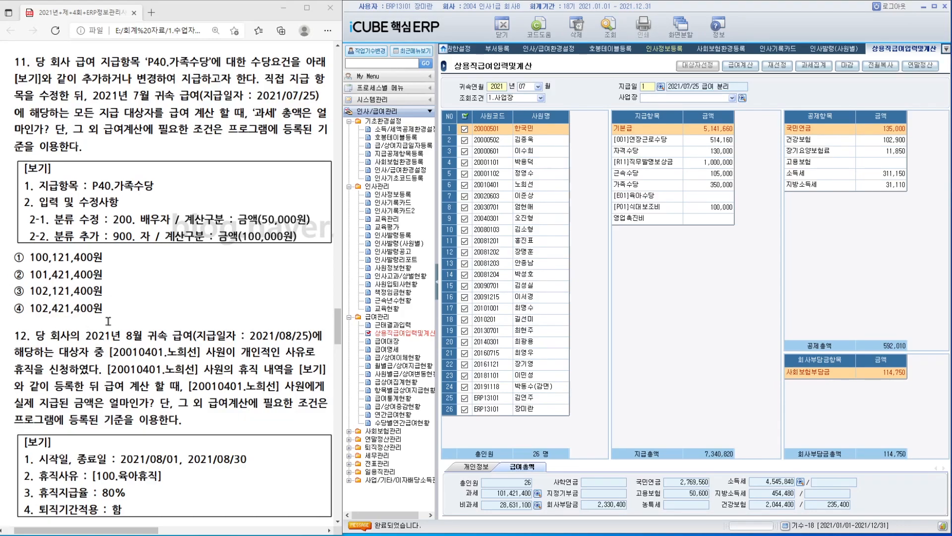
{"action": "scroll", "coordinate": [336, 345], "scroll_direction": "down", "scroll_amount": 5}
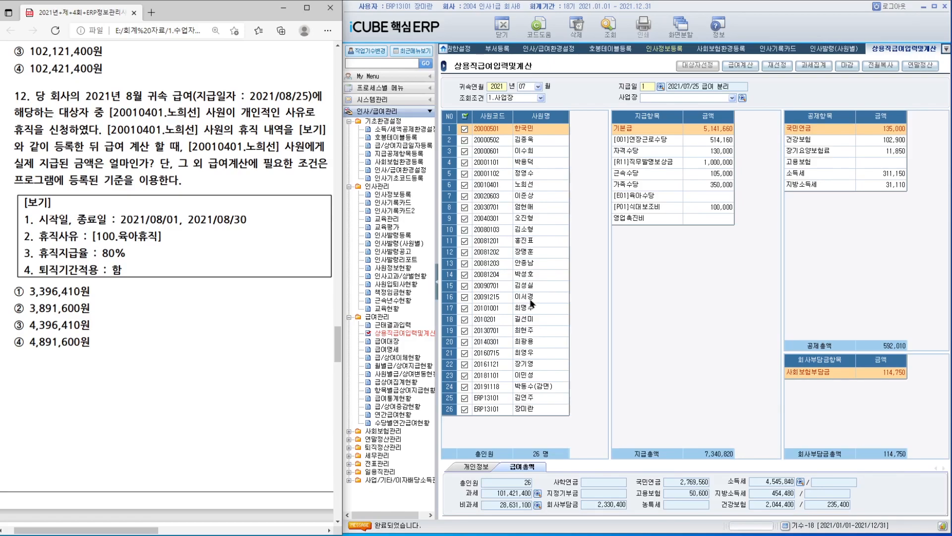
In 인사정보등록, add a 휴직기간 for question 12's employee from 2021/08/01 to 2021/08/30 with reason 육아휴직
{"action": "left_click", "coordinate": [393, 195]}
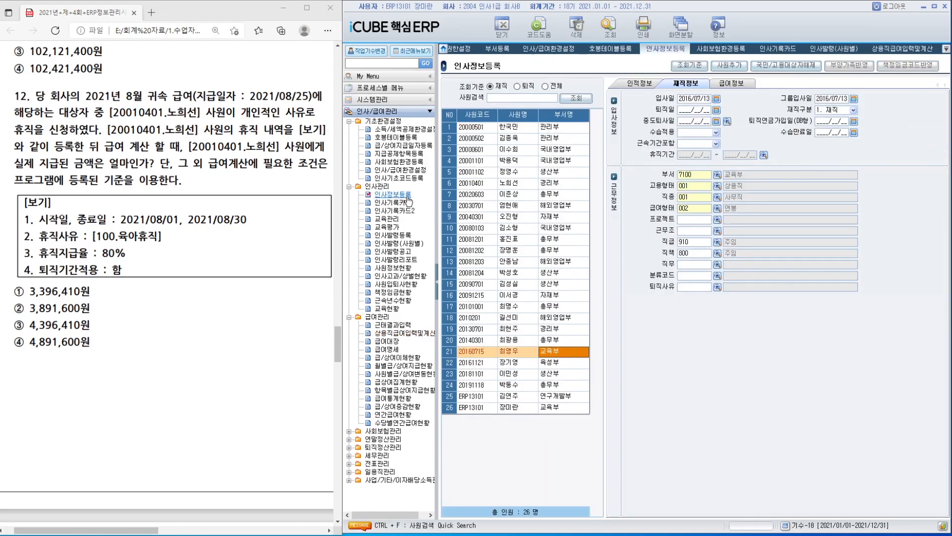
{"action": "left_click", "coordinate": [548, 182]}
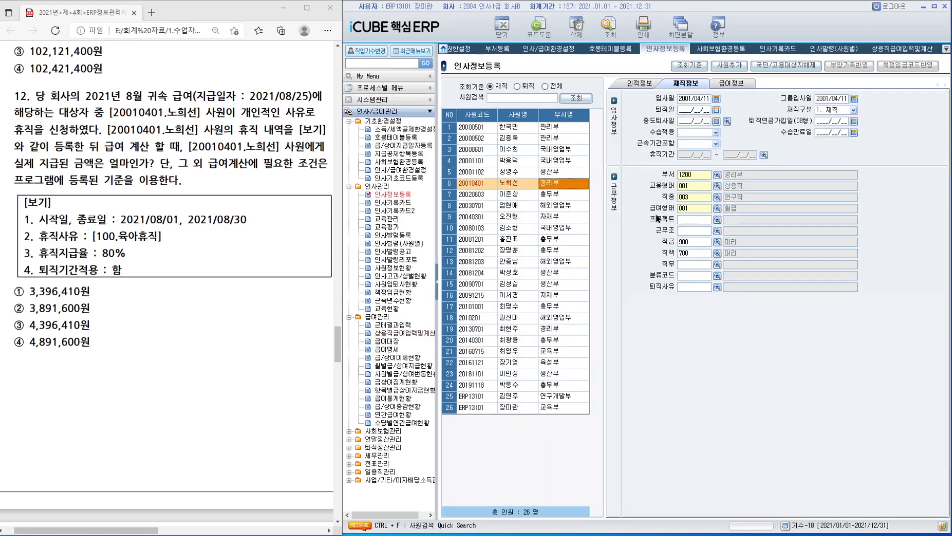
{"action": "left_click", "coordinate": [763, 155]}
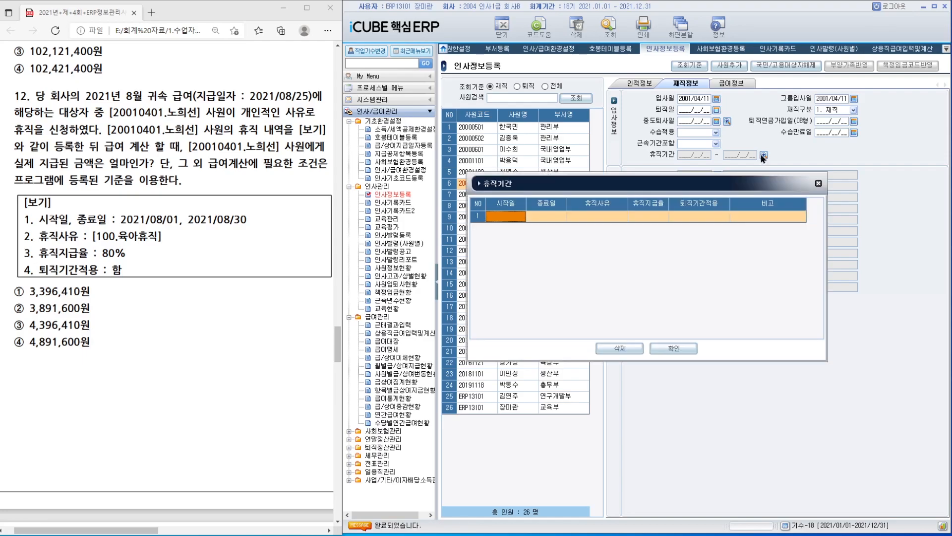
{"action": "left_click", "coordinate": [516, 220]}
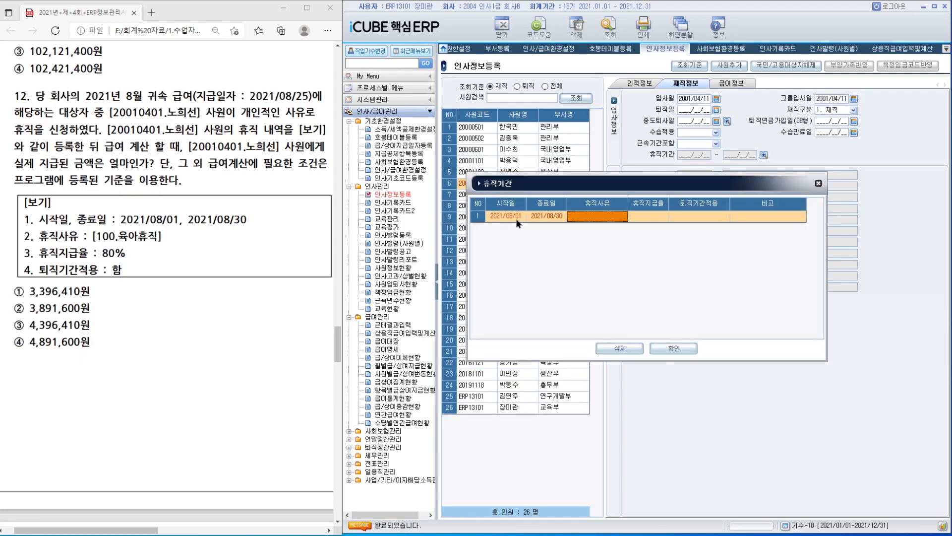
{"action": "double_click", "coordinate": [593, 216]}
{"action": "key", "text": "Return"}
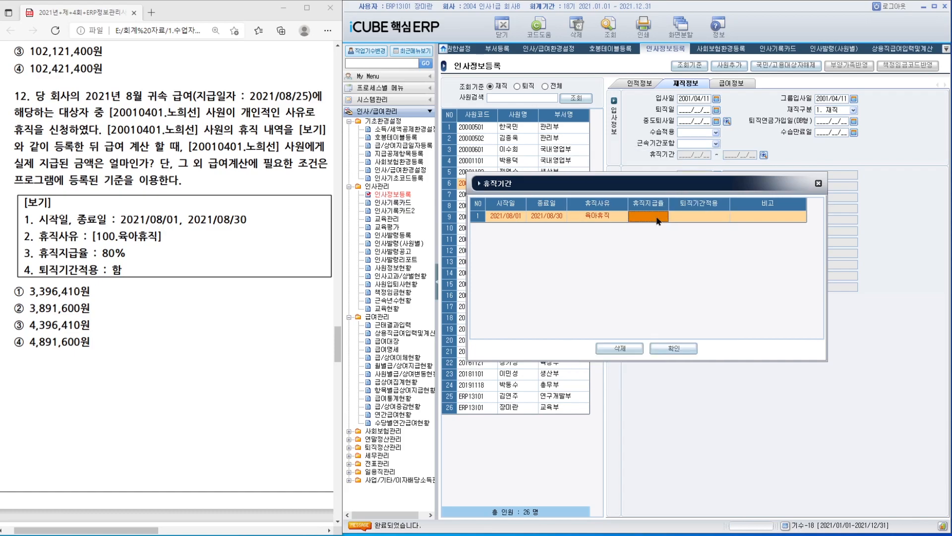
Set the leave's 휴직지급율 to 80% and 퇴직기간적용 to 함, and save and close 인사정보등록
{"action": "type", "text": "80"}
{"action": "key", "text": "Return"}
{"action": "key", "text": "F2"}
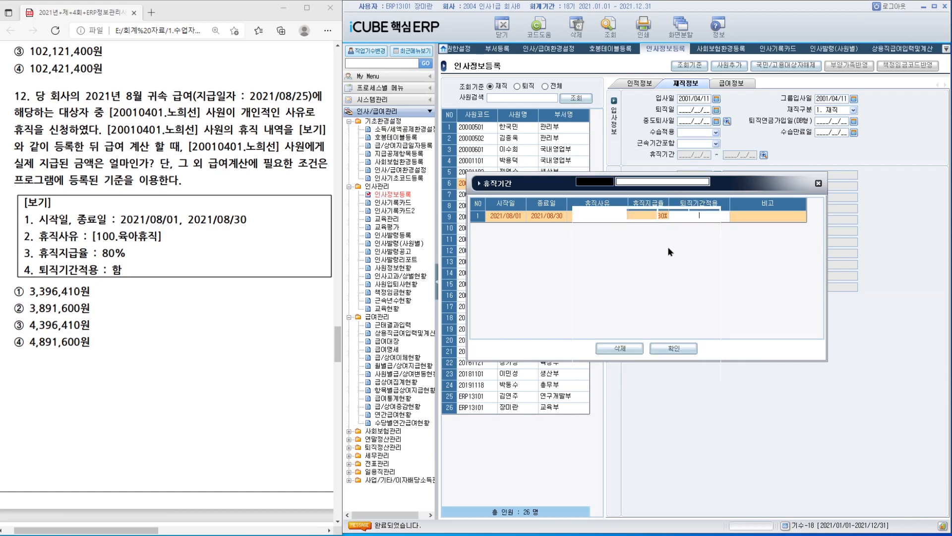
{"action": "double_click", "coordinate": [655, 252]}
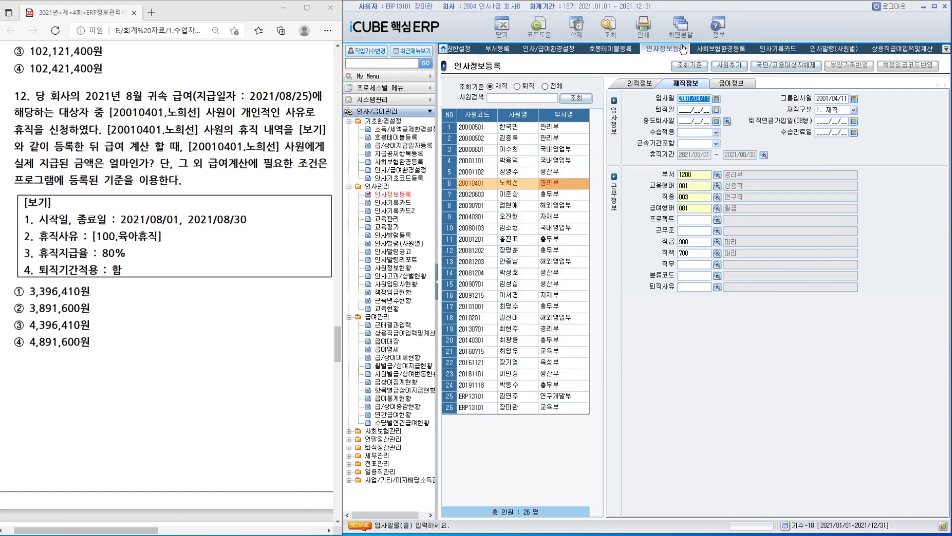
{"action": "right_click", "coordinate": [680, 49]}
{"action": "left_click", "coordinate": [683, 52]}
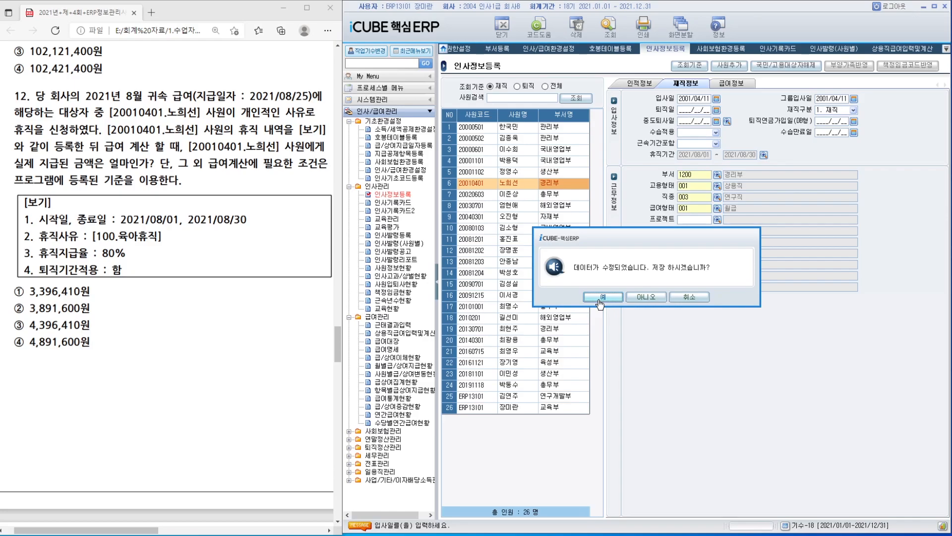
{"action": "left_click", "coordinate": [600, 296]}
Load the August 2021 payroll with pay date 2021/08/25 in 상용직급여입력및계산
{"action": "left_click", "coordinate": [404, 332]}
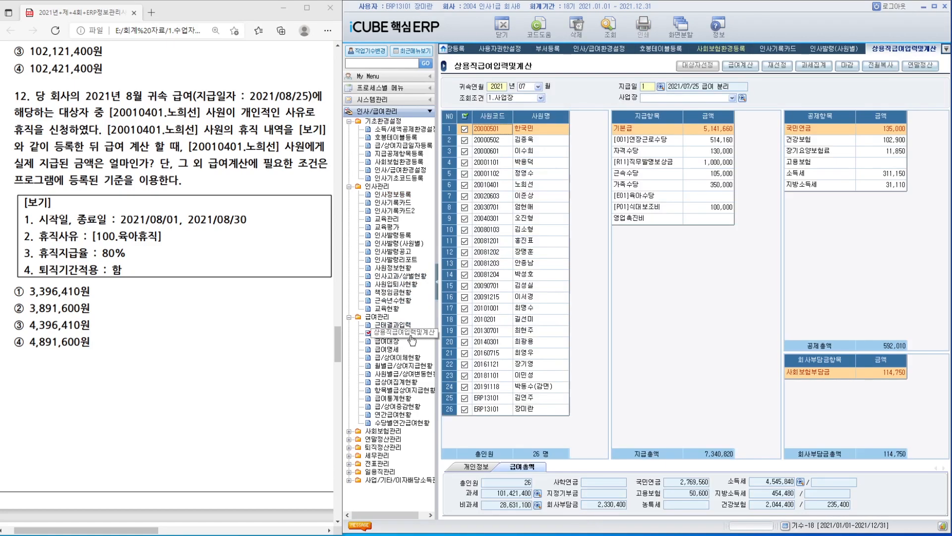
{"action": "left_click", "coordinate": [538, 86]}
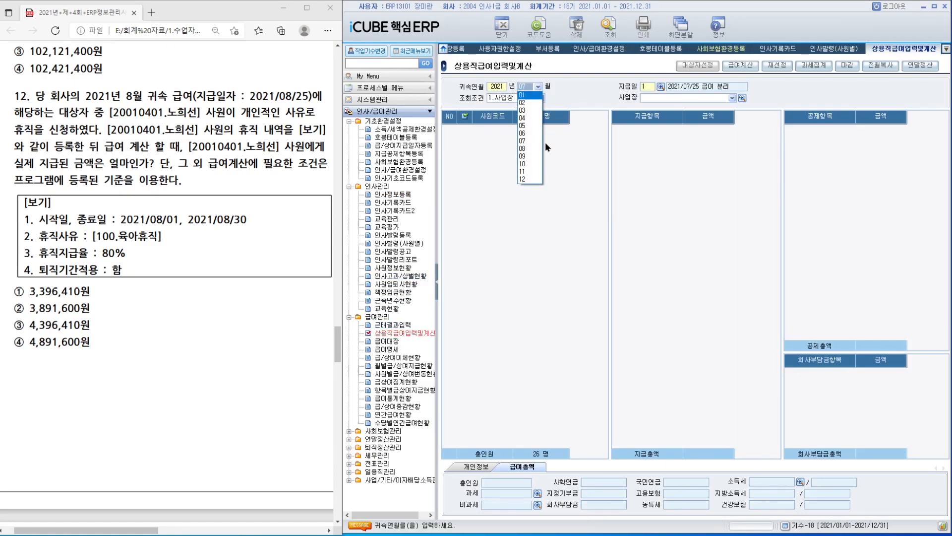
{"action": "left_click", "coordinate": [528, 148]}
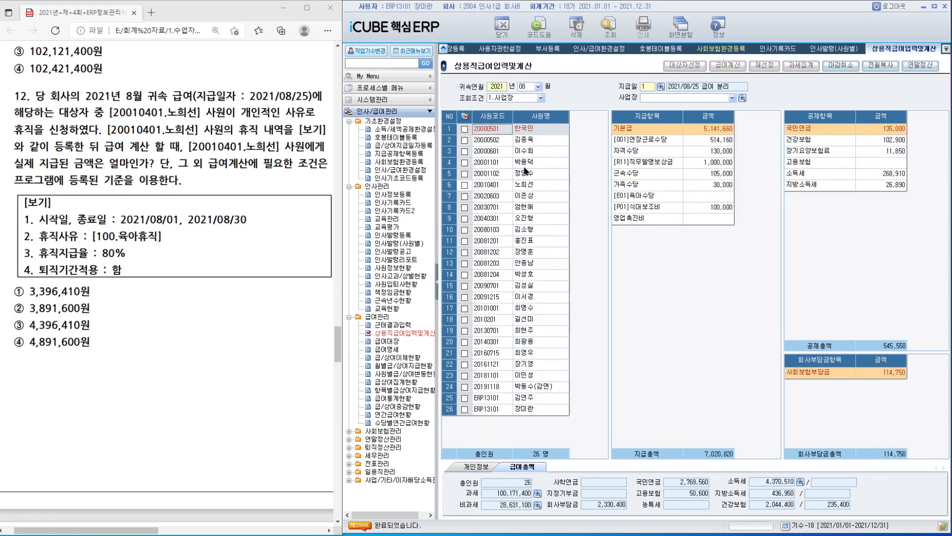
Cancel the August payroll's 마감, run 급여계산 for question 12's employee only, and check 차인지급액 in 개인정보
{"action": "left_click", "coordinate": [465, 184]}
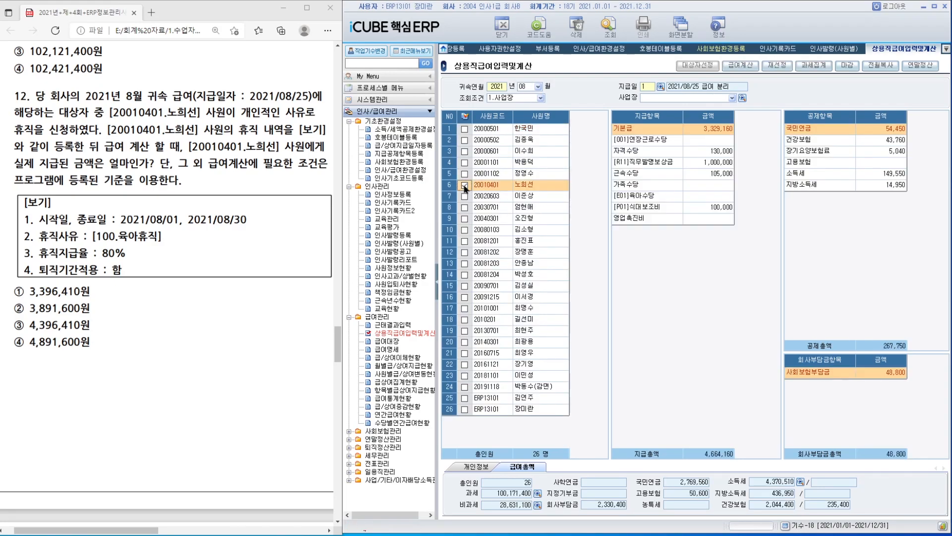
{"action": "left_click", "coordinate": [740, 66]}
{"action": "key", "text": "Return"}
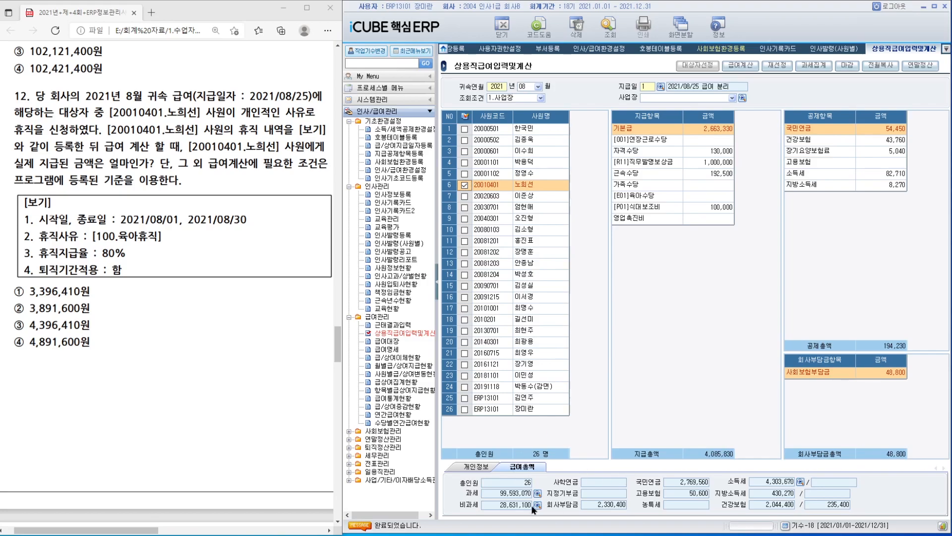
{"action": "left_click", "coordinate": [474, 467]}
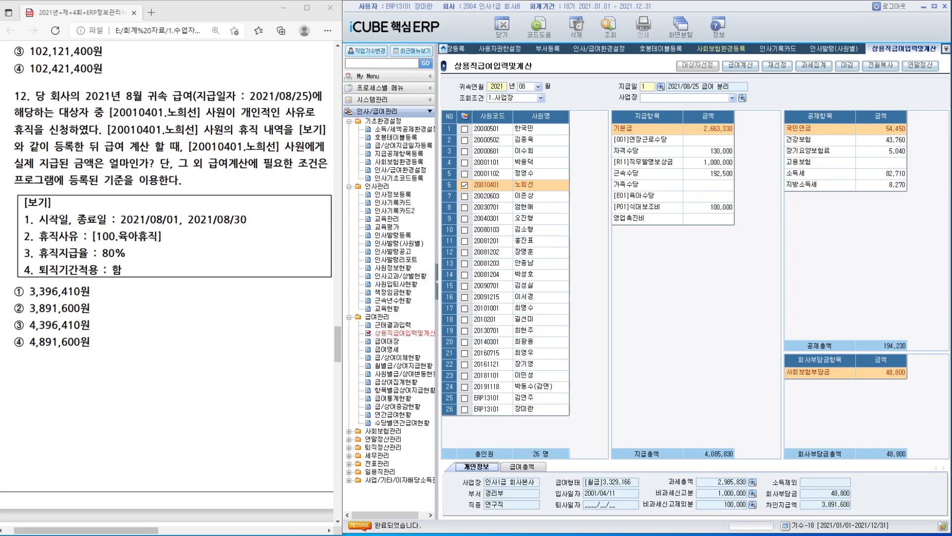
For question 13, query 급/상여이체현황 for June 2021, 지급일 1, 인사1급 인천지점, and check the 신한 and 우리 subtotals
{"action": "scroll", "coordinate": [168, 268], "scroll_direction": "down", "scroll_amount": 10}
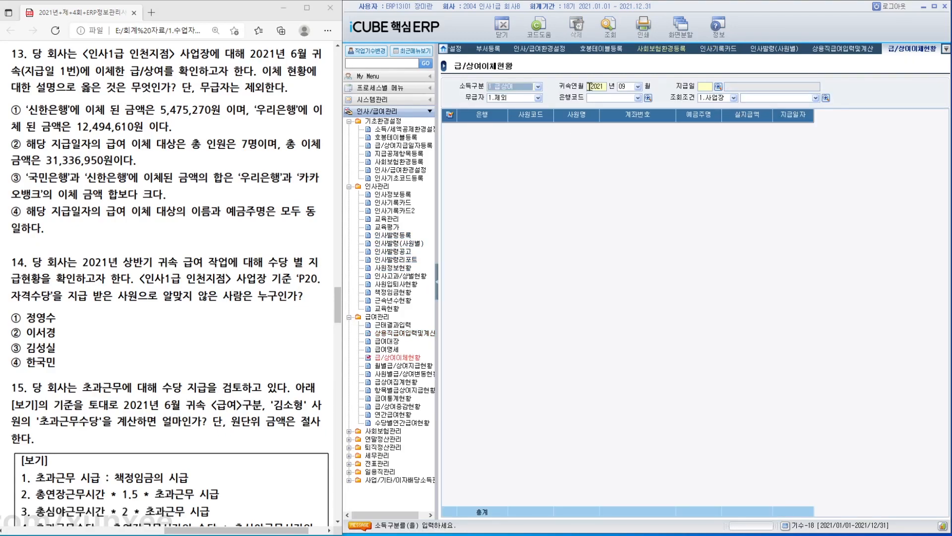
{"action": "left_click", "coordinate": [630, 87]}
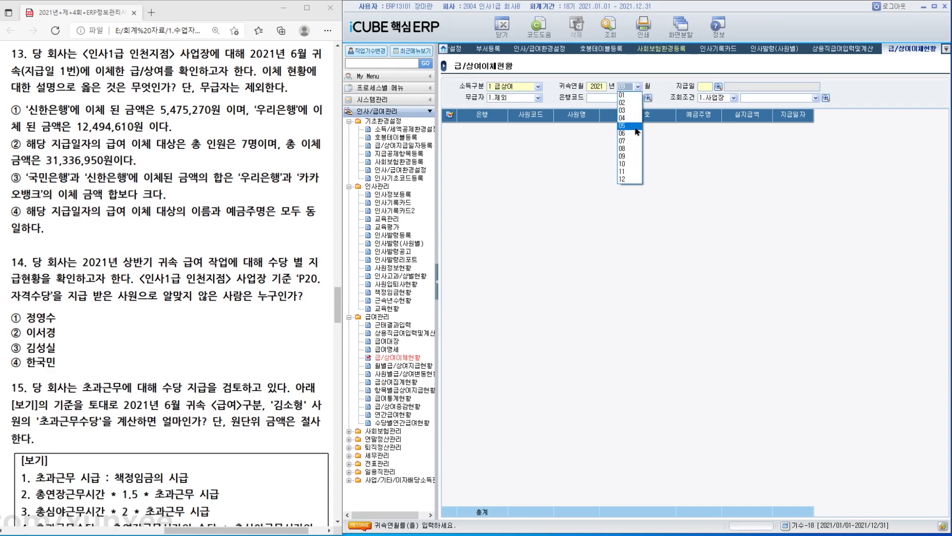
{"action": "left_click", "coordinate": [636, 134]}
{"action": "double_click", "coordinate": [693, 222]}
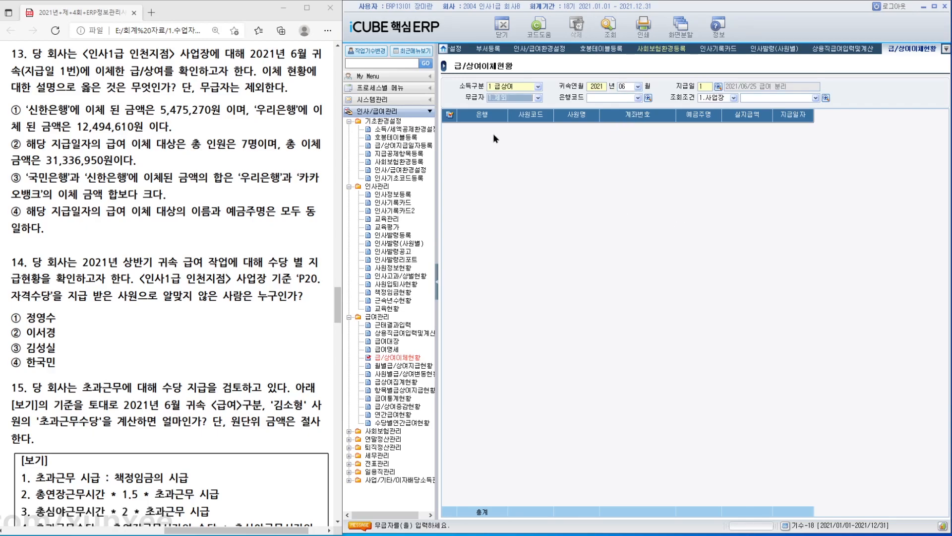
{"action": "left_click", "coordinate": [825, 98]}
{"action": "left_click", "coordinate": [583, 264]}
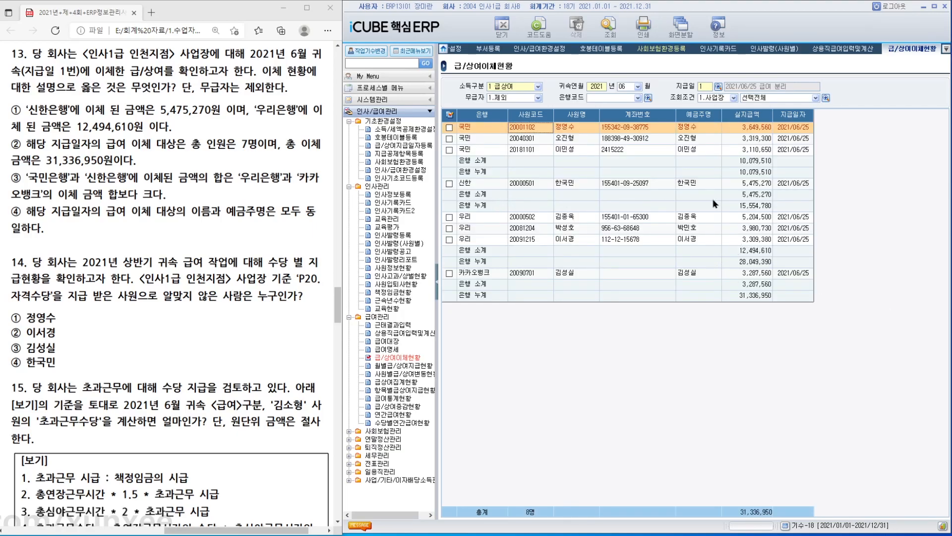
{"action": "left_click", "coordinate": [747, 197]}
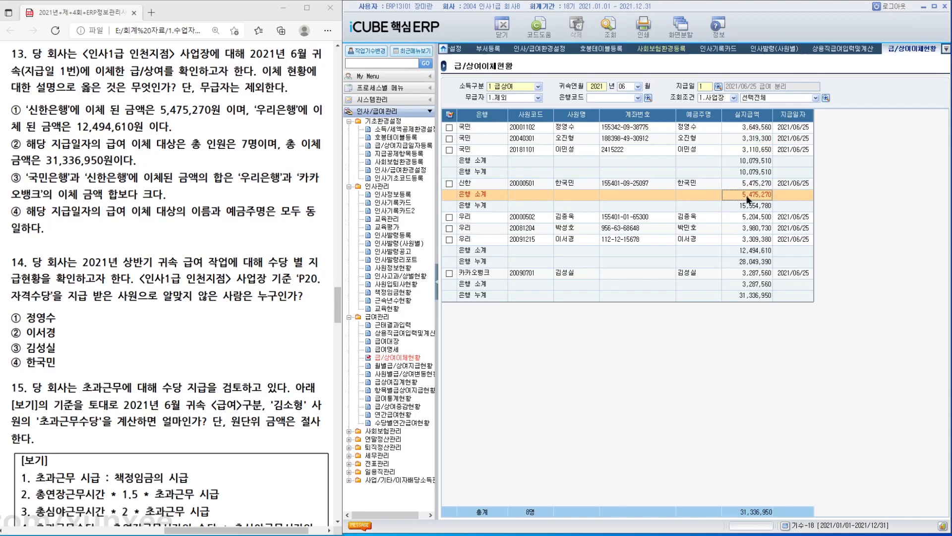
{"action": "left_click", "coordinate": [749, 251]}
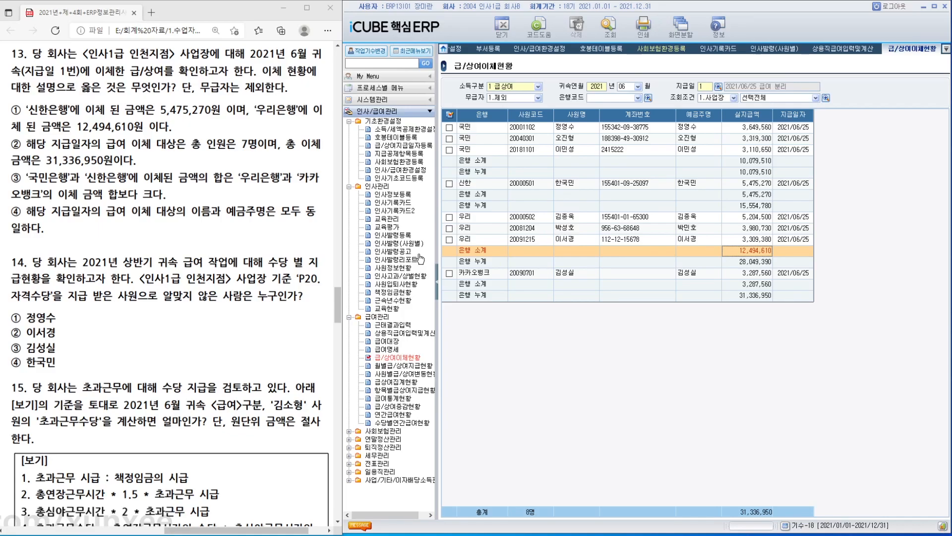
For question 14, query 수당별연간급여현황 for 2021/01 to 2021/06 with 수당코드 P20 and 사업장 2000 인사1급 인천지점
{"action": "left_click", "coordinate": [402, 424]}
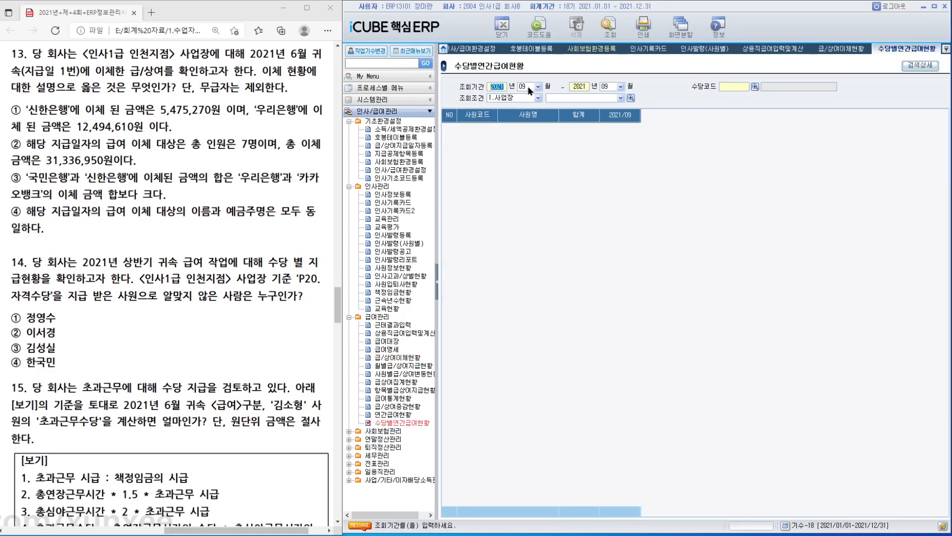
{"action": "left_click", "coordinate": [528, 89]}
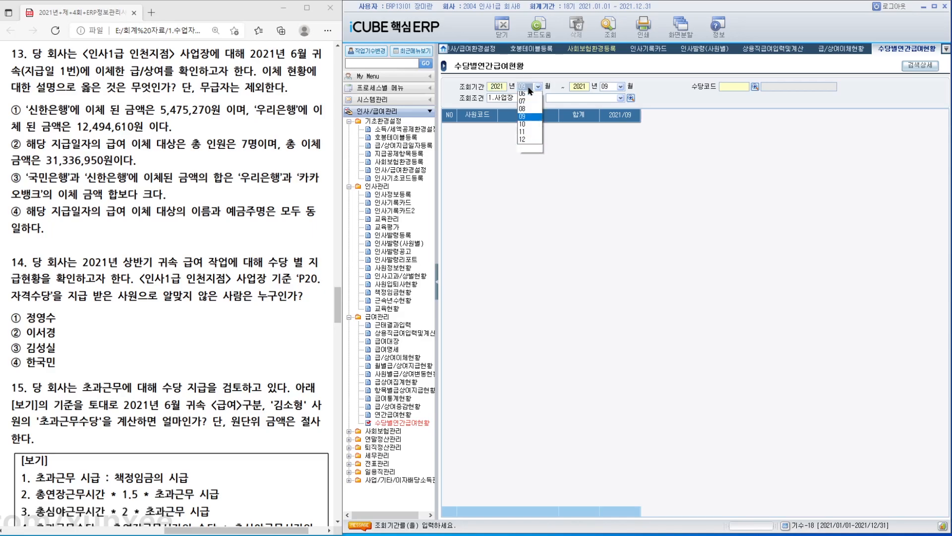
{"action": "left_click", "coordinate": [528, 97]}
{"action": "left_click", "coordinate": [754, 87]}
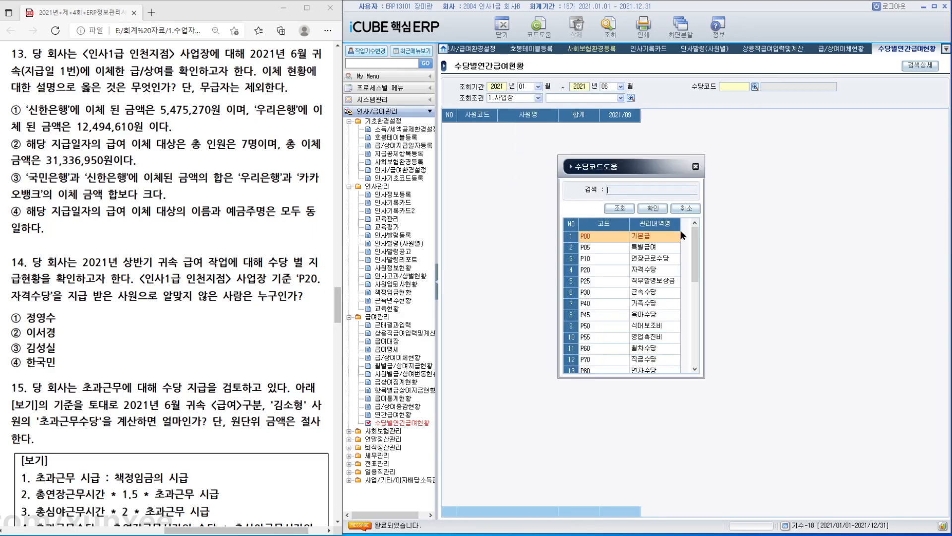
{"action": "double_click", "coordinate": [623, 269]}
{"action": "left_click", "coordinate": [631, 98]}
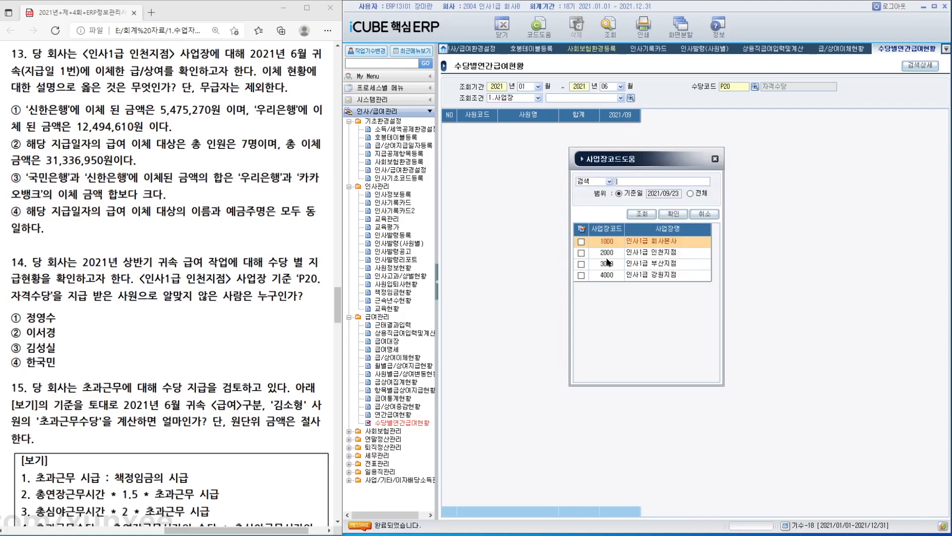
{"action": "double_click", "coordinate": [670, 217]}
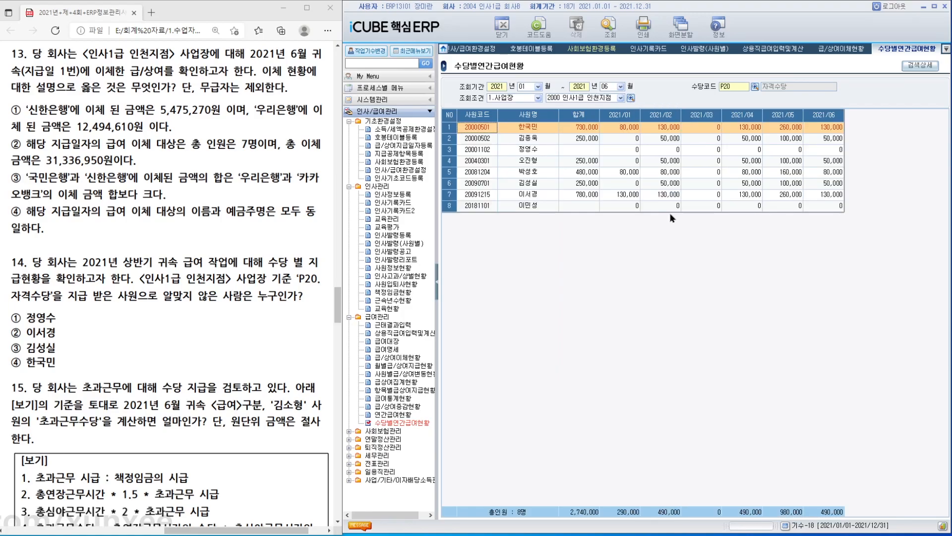
Check the 자격수당 totals of the employees named in question 14's answer options
{"action": "left_click", "coordinate": [567, 150]}
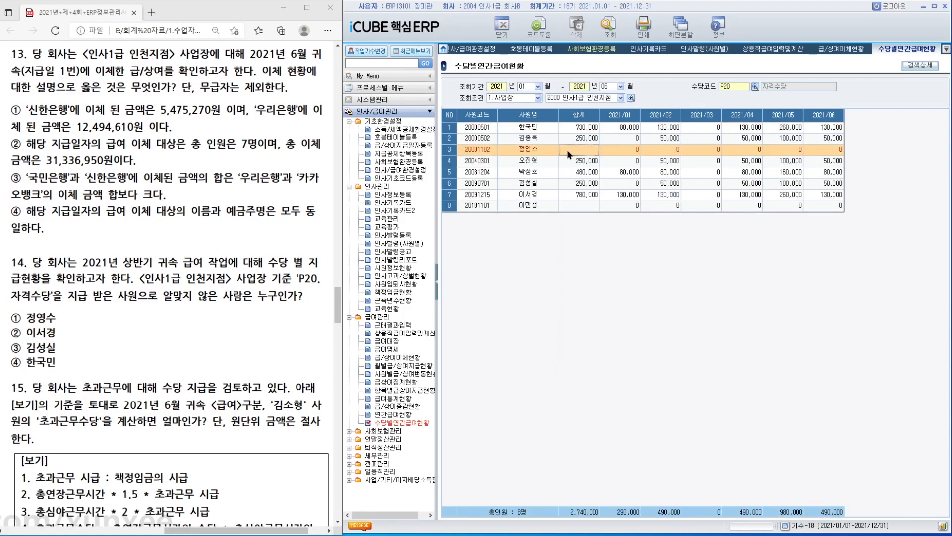
{"action": "left_click", "coordinate": [563, 197]}
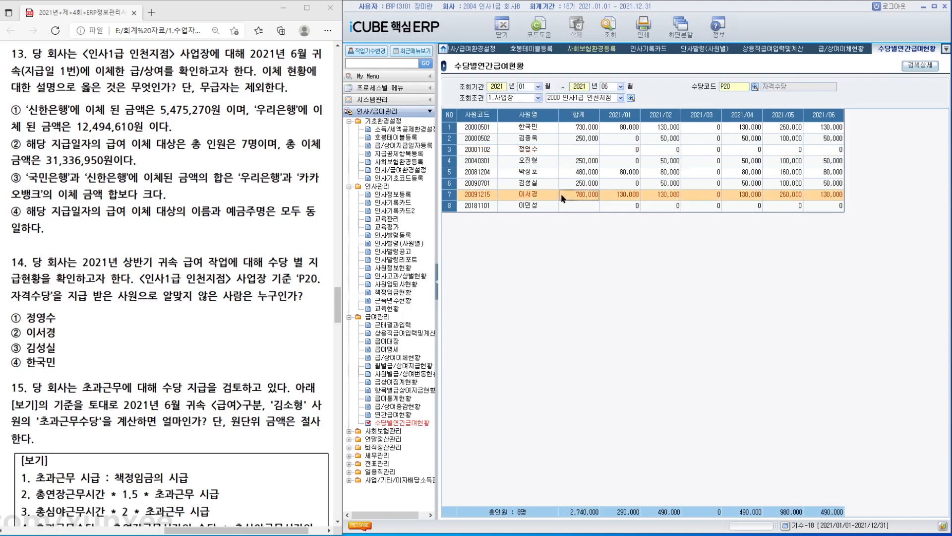
{"action": "left_click", "coordinate": [569, 186]}
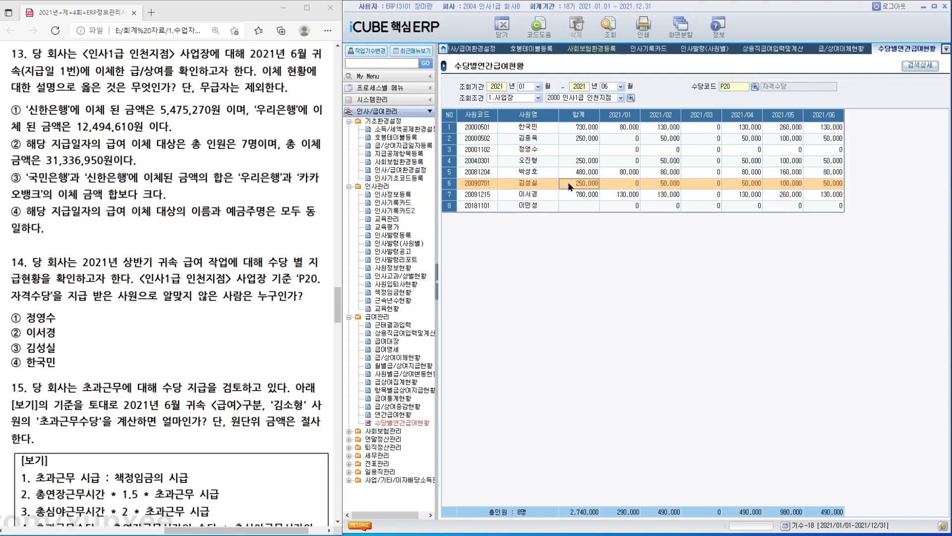
{"action": "left_click", "coordinate": [578, 131]}
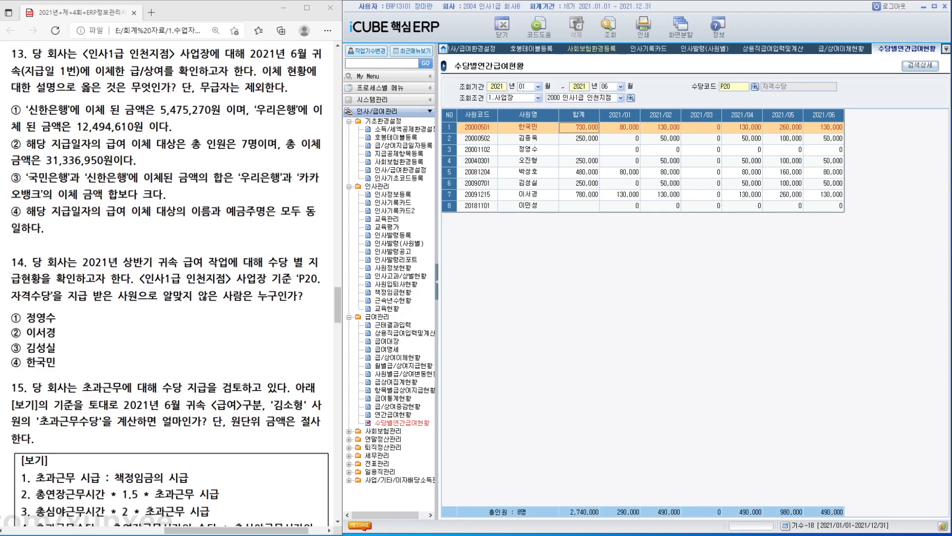
For question 15, load June 2021, 지급일 1, in 근태결과입력 and check the named employee's 총연장근무일 and 총심야근무일 hours
{"action": "scroll", "coordinate": [340, 325], "scroll_direction": "down", "scroll_amount": 6}
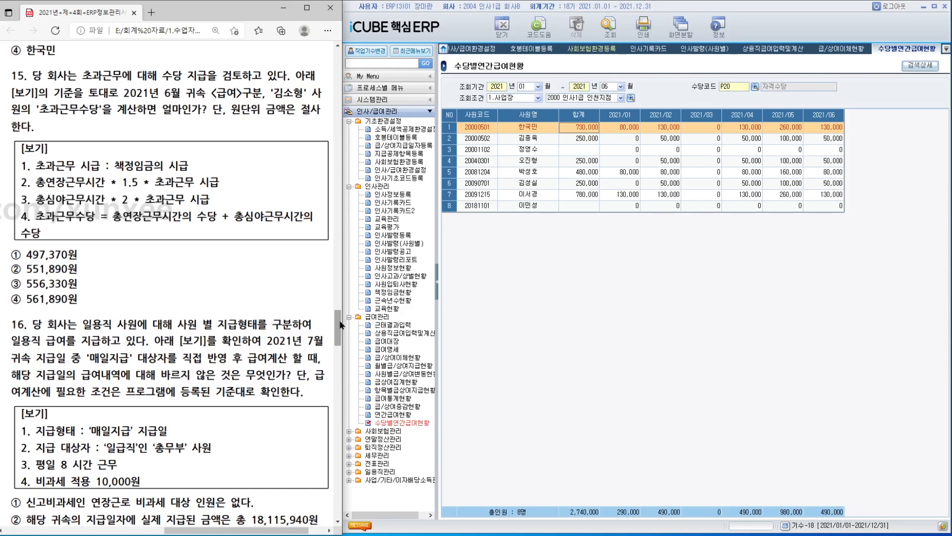
{"action": "left_click", "coordinate": [393, 325]}
{"action": "left_click", "coordinate": [533, 87]}
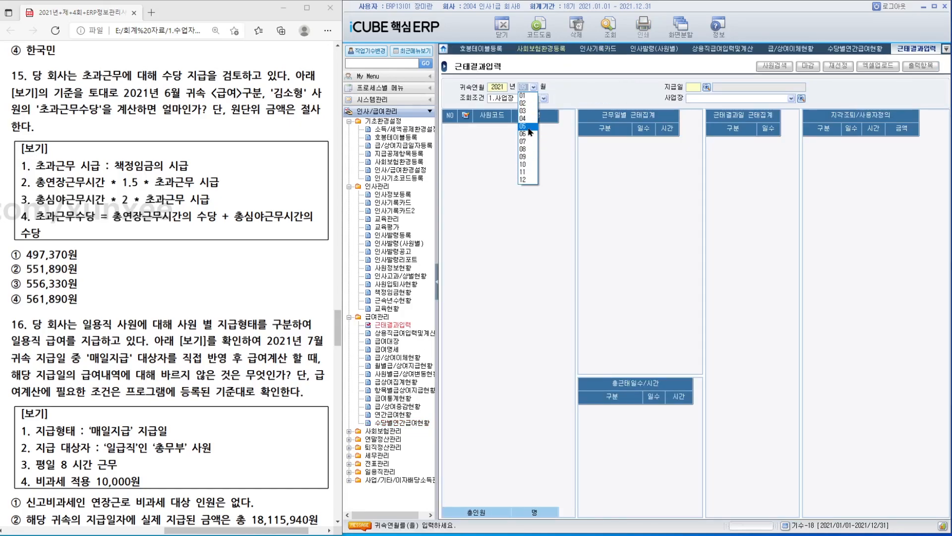
{"action": "left_click", "coordinate": [536, 130]}
{"action": "type", "text": "1"}
{"action": "key", "text": "Return"}
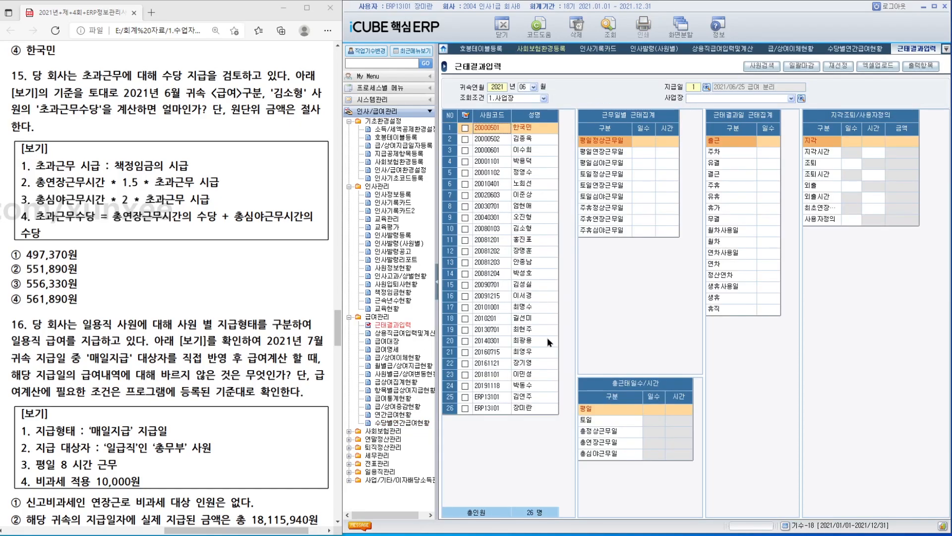
{"action": "left_click", "coordinate": [522, 229]}
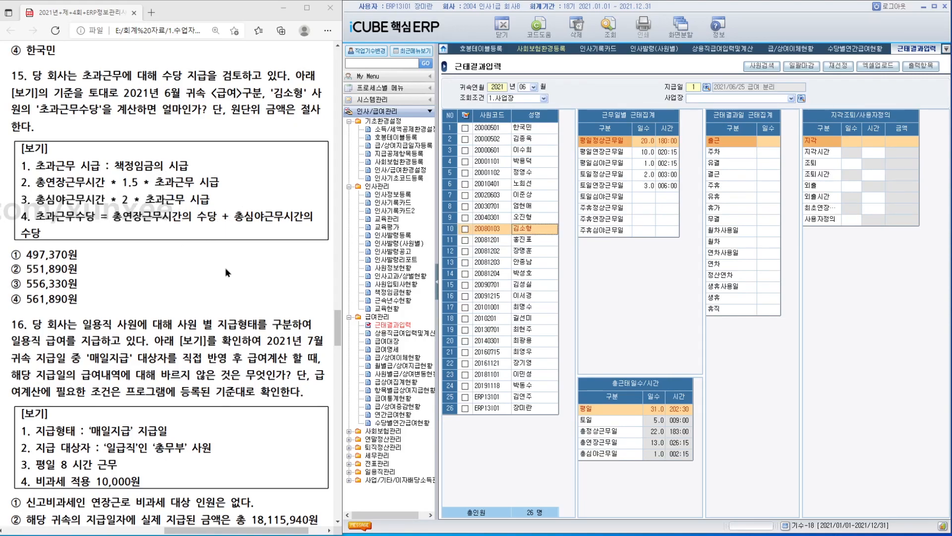
{"action": "left_click", "coordinate": [678, 442]}
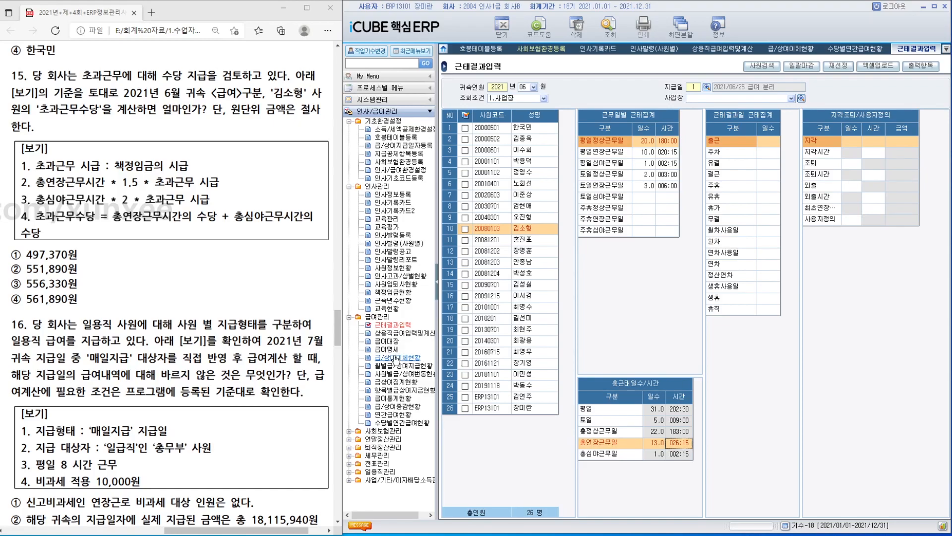
Open the same employee's 급여정보 in 인사정보등록 and reveal the 책정임금 amounts of the 2019/01 contract to check the 시급
{"action": "left_click", "coordinate": [386, 194]}
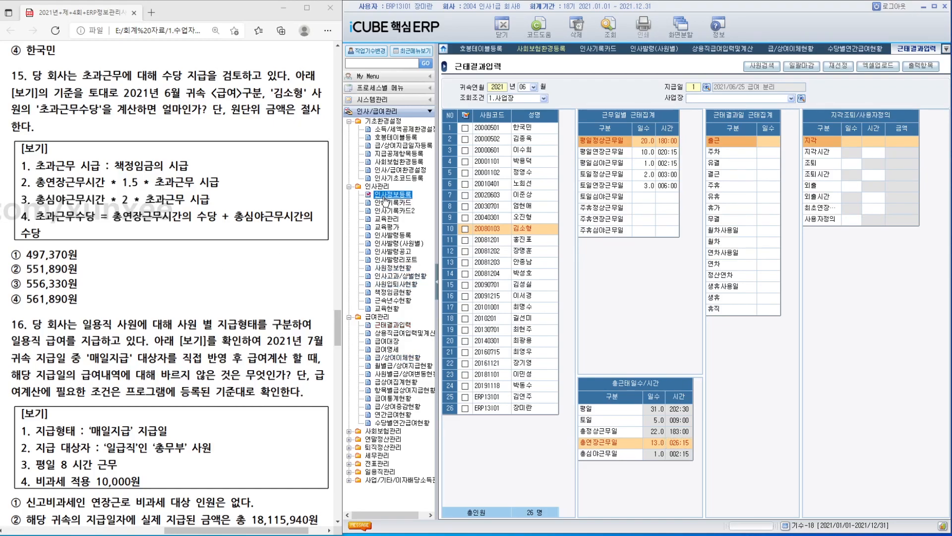
{"action": "left_click", "coordinate": [554, 229]}
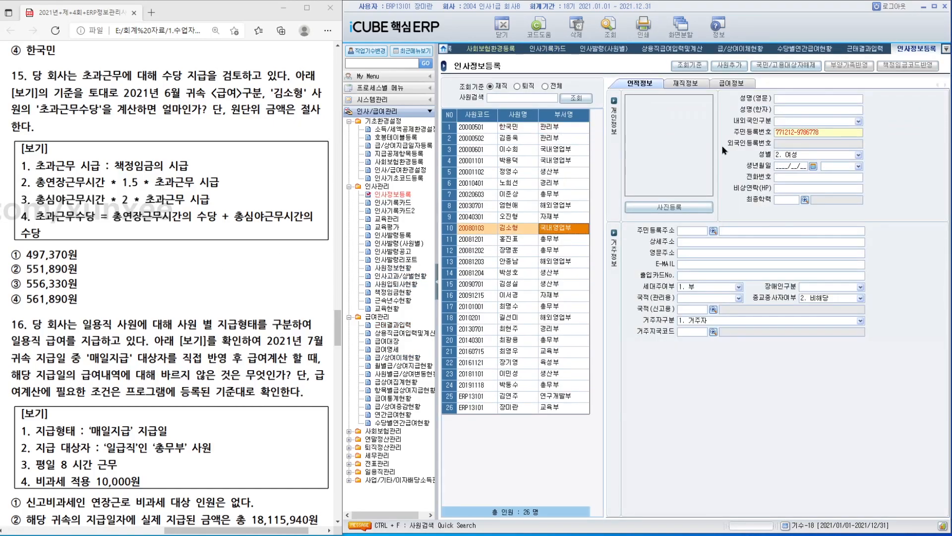
{"action": "left_click", "coordinate": [742, 85]}
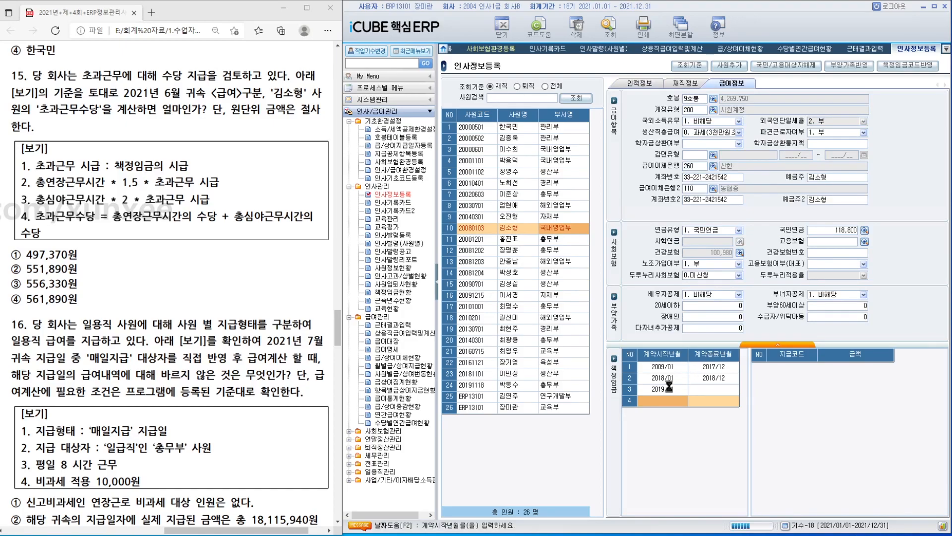
{"action": "left_click", "coordinate": [671, 390]}
{"action": "left_click", "coordinate": [871, 380]}
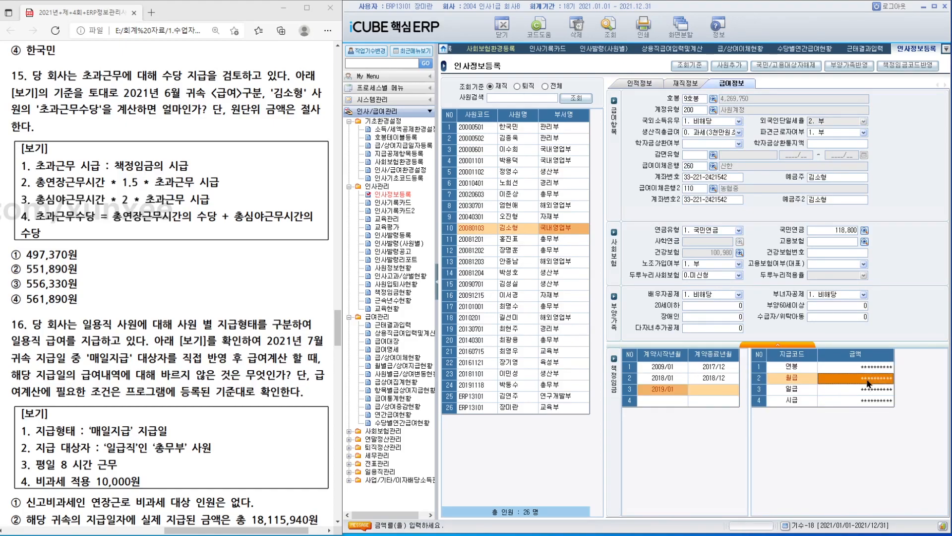
{"action": "key", "text": "ctrl+F3"}
{"action": "key", "text": "Return"}
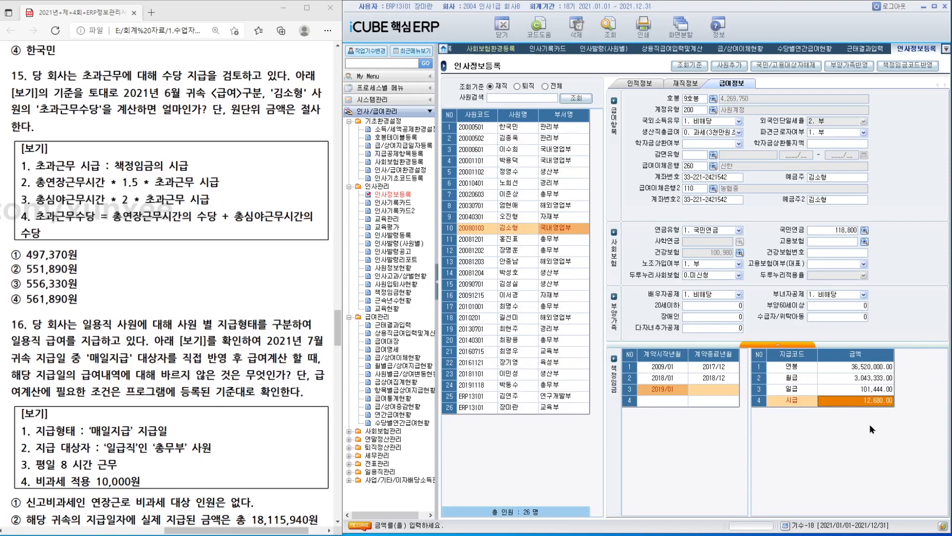
{"action": "key", "text": "Down"}
{"action": "key", "text": "Down"}
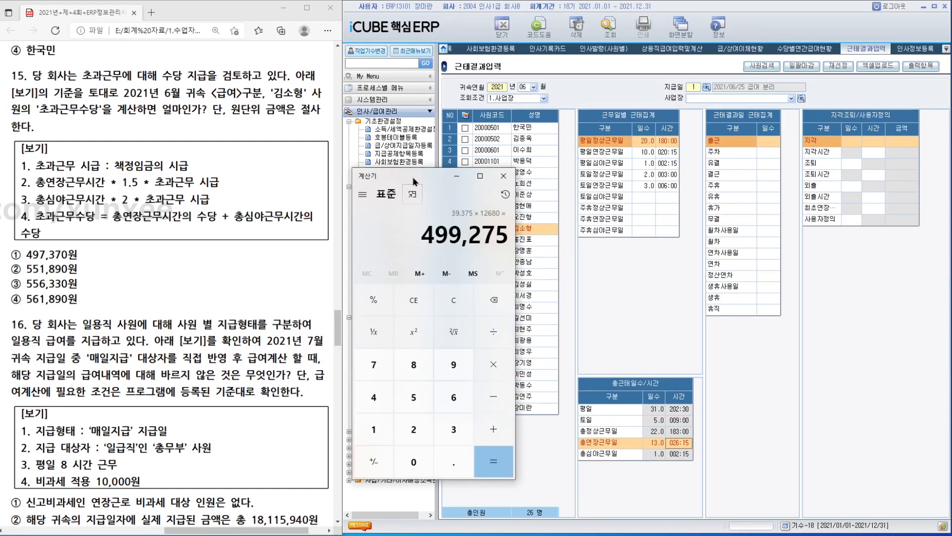
Calculate the night-work allowance as 4.5 × 12680 in the calculator and add the overtime allowance of 499275
{"action": "left_click_drag", "start_coordinate": [414, 179], "coordinate": [432, 171]}
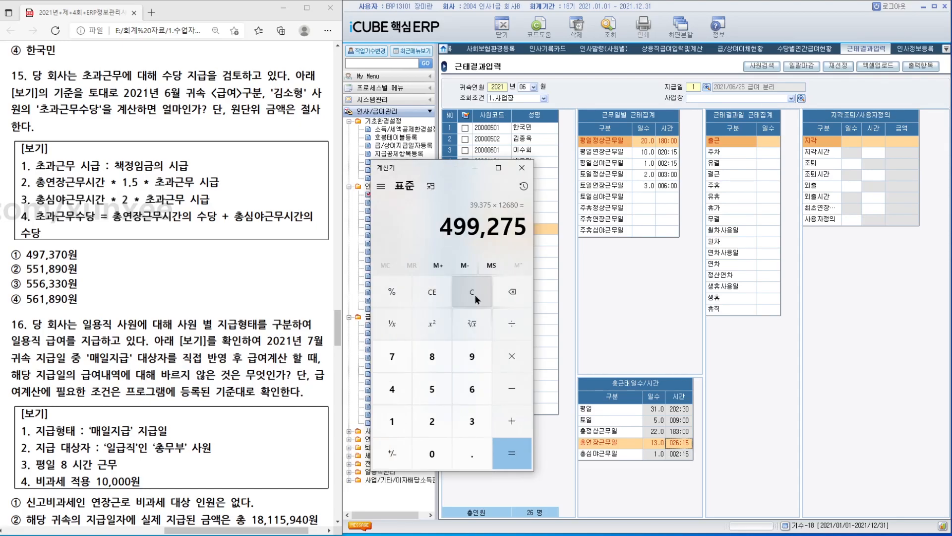
{"action": "left_click", "coordinate": [476, 299]}
{"action": "type", "text": "2"}
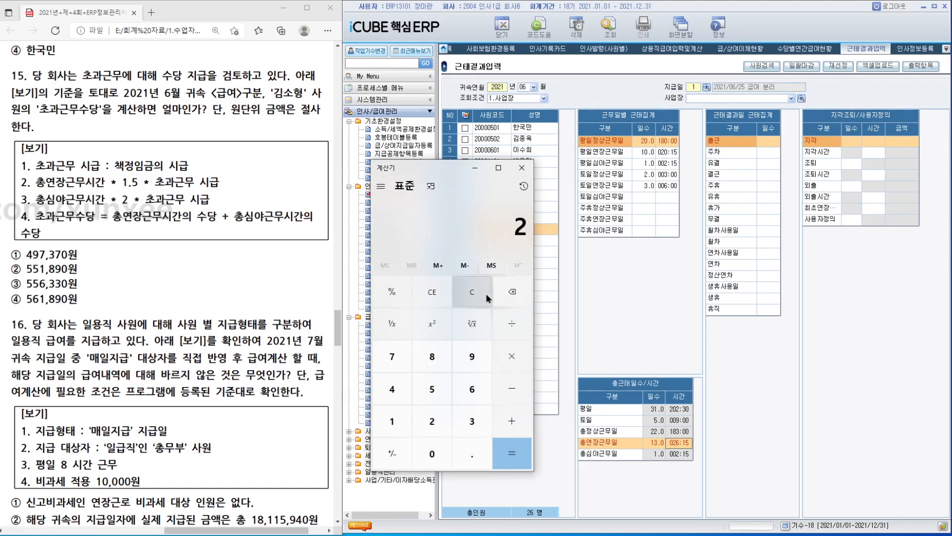
{"action": "key", "text": "BackSpace"}
{"action": "type", "text": "4.5*12680"}
{"action": "key", "text": "Return"}
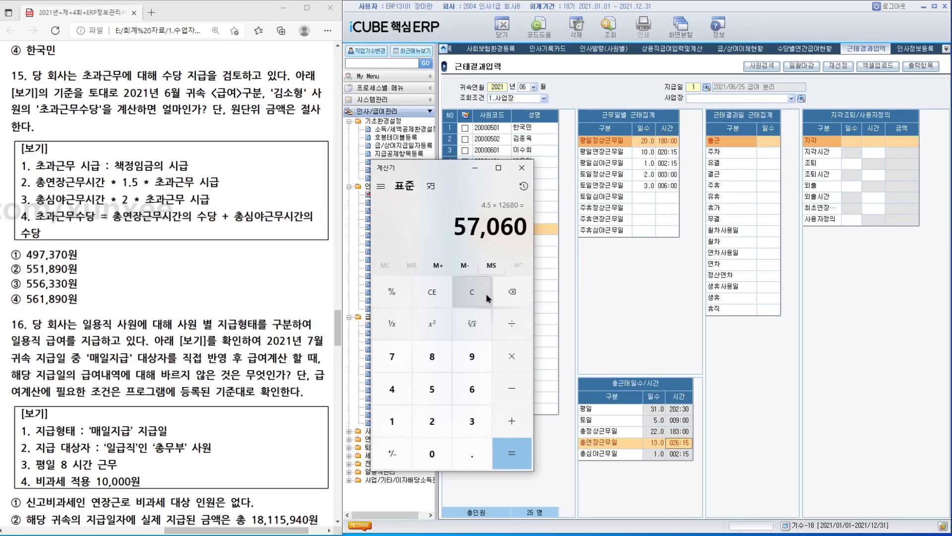
{"action": "key", "text": "plus"}
{"action": "type", "text": "499275"}
{"action": "key", "text": "Return"}
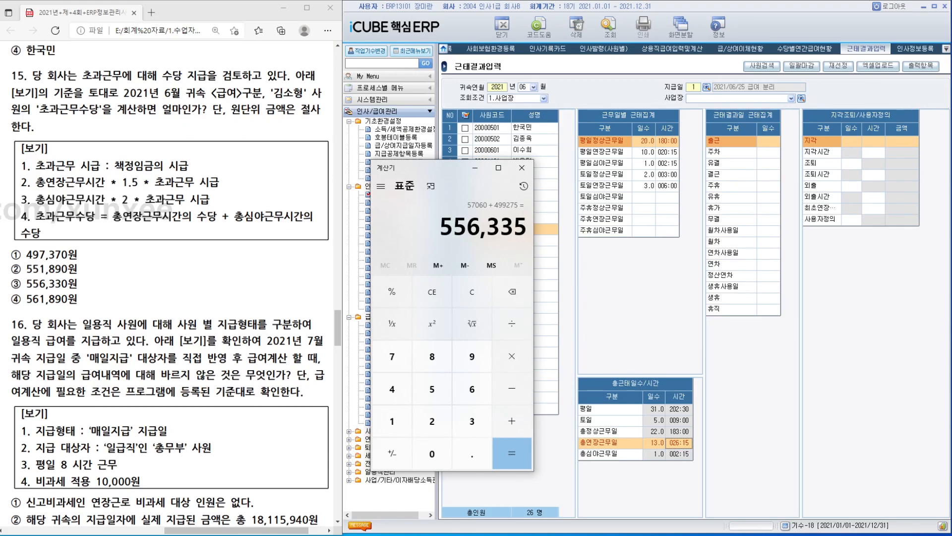
For question 16, load the July 2021 매일지급 pay date in 일용직급여지급일자등록
{"action": "scroll", "coordinate": [292, 325], "scroll_direction": "down", "scroll_amount": 5}
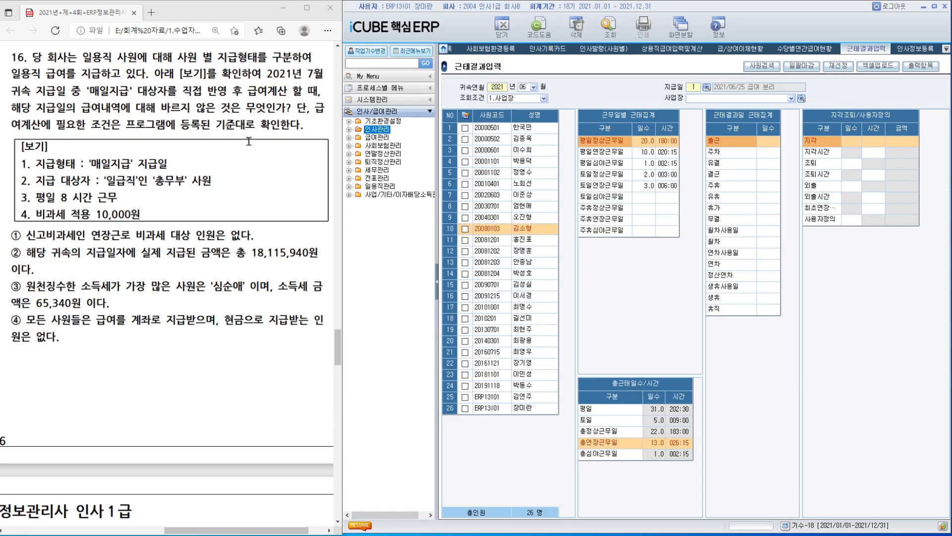
{"action": "left_click", "coordinate": [380, 186]}
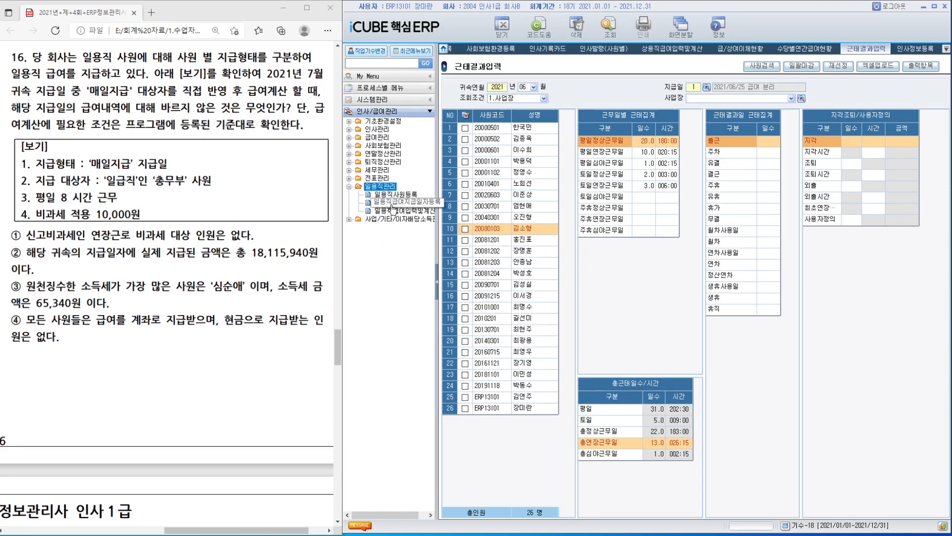
{"action": "double_click", "coordinate": [392, 203]}
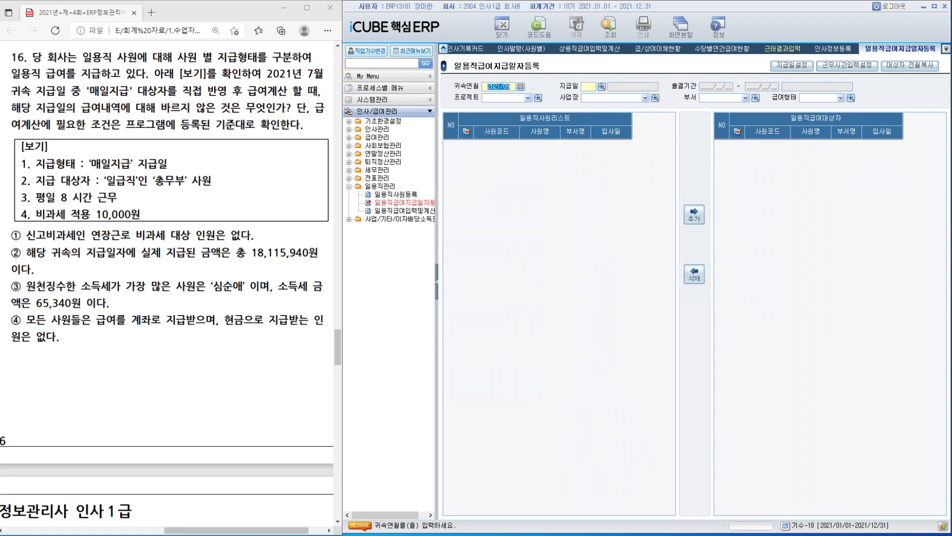
{"action": "type", "text": "202107"}
{"action": "key", "text": "Return"}
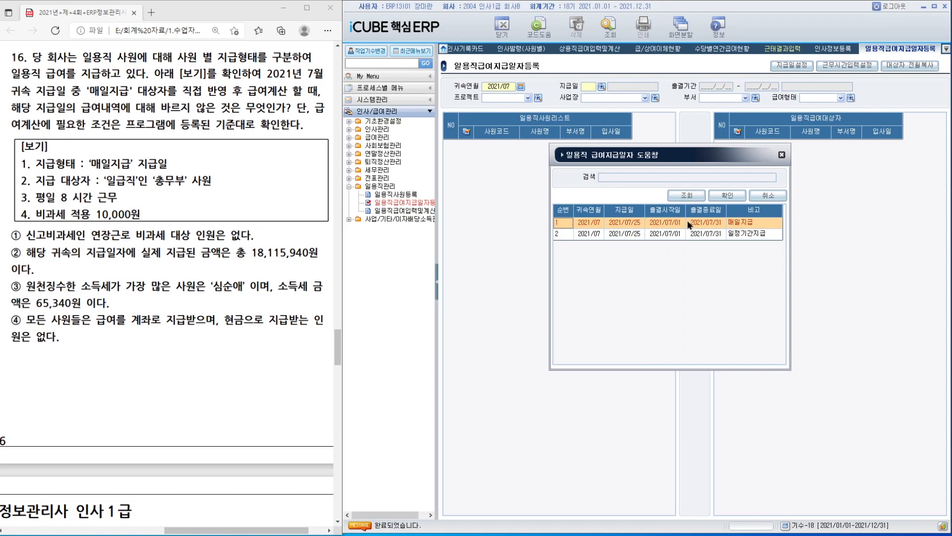
{"action": "double_click", "coordinate": [689, 221]}
Filter by 부서 1100 총무부 and 급여형태 003 일급, add all listed workers to 일용직급여대상자, and close the screen
{"action": "left_click", "coordinate": [754, 100]}
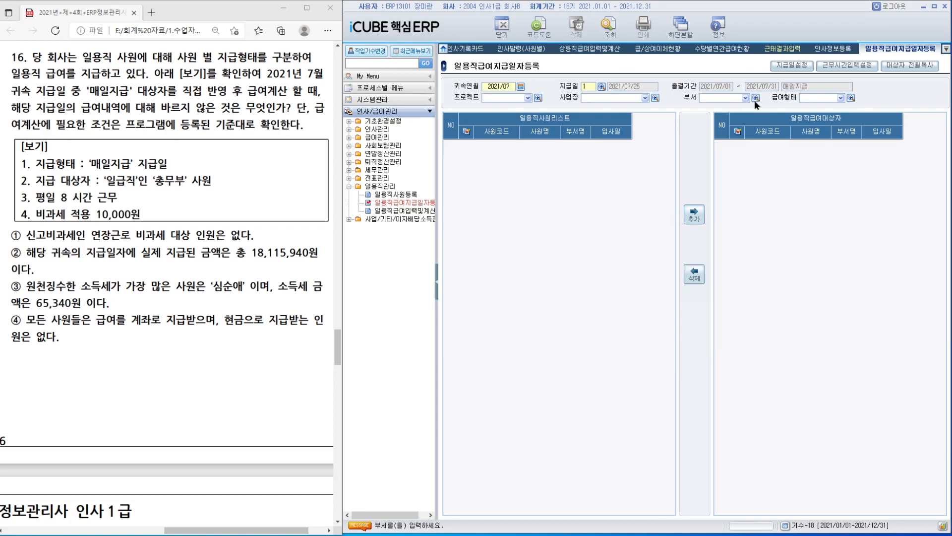
{"action": "key", "text": "Return"}
{"action": "left_click", "coordinate": [851, 99]}
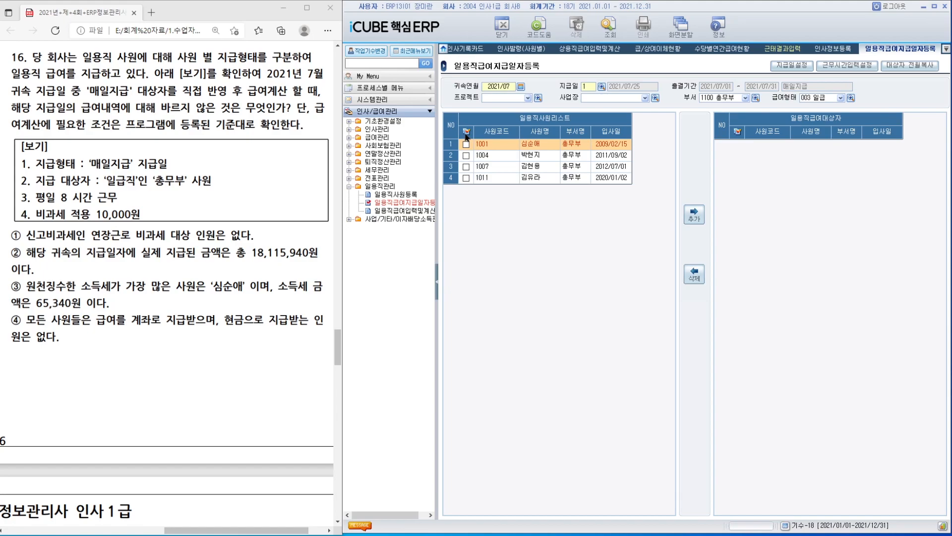
{"action": "left_click", "coordinate": [466, 131]}
{"action": "left_click", "coordinate": [693, 214]}
{"action": "right_click", "coordinate": [886, 53]}
{"action": "left_click", "coordinate": [903, 97]}
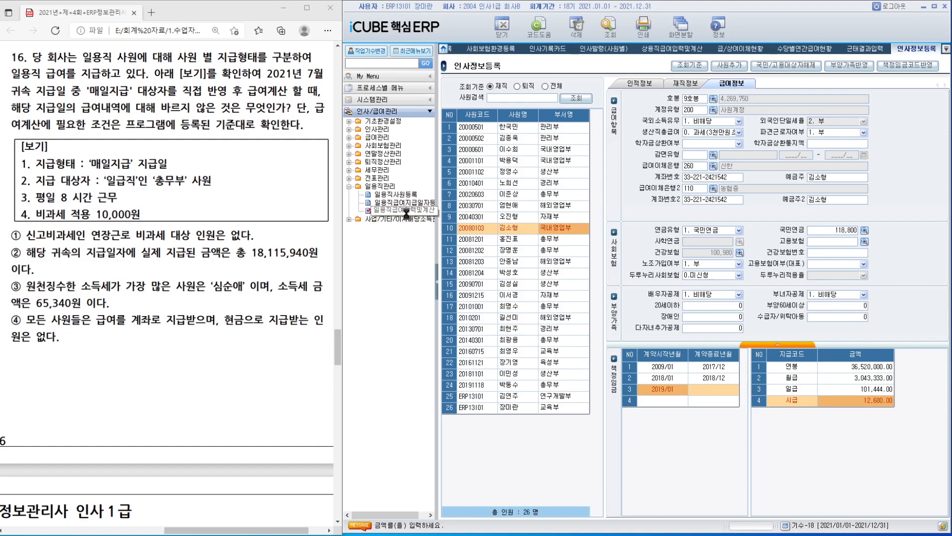
Load the July 2021 매일지급 payroll in 일용직급여입력및계산
{"action": "left_click", "coordinate": [405, 210]}
{"action": "type", "text": "202107"}
{"action": "key", "text": "Return"}
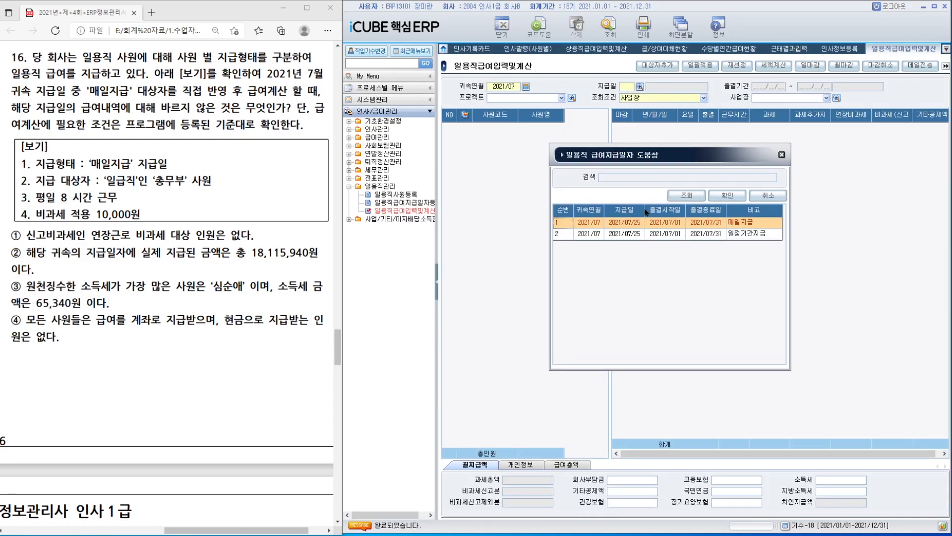
{"action": "double_click", "coordinate": [654, 229]}
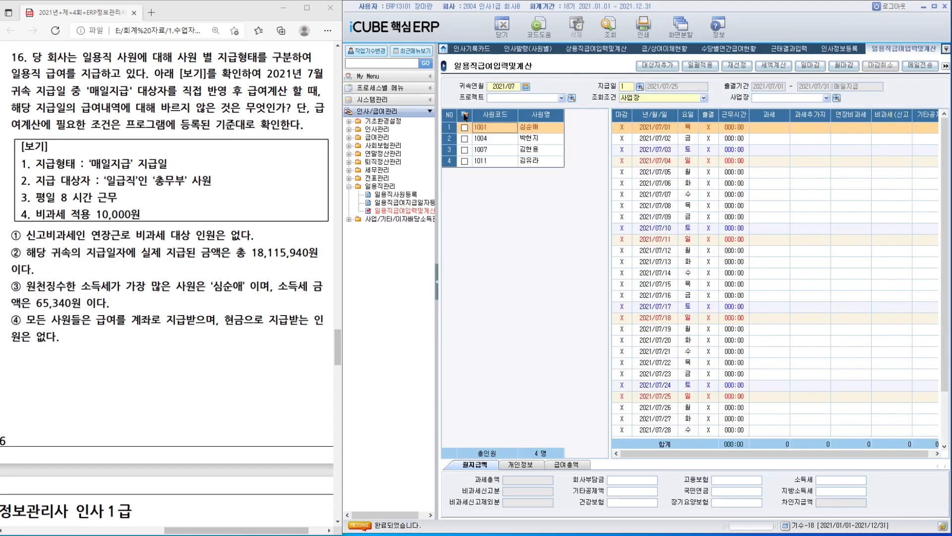
Bulk-apply 8 hours of weekday (평일) work and a 10,000 비과세(신고제외분) amount to all four workers in the July 매일지급 payroll
{"action": "left_click", "coordinate": [700, 66]}
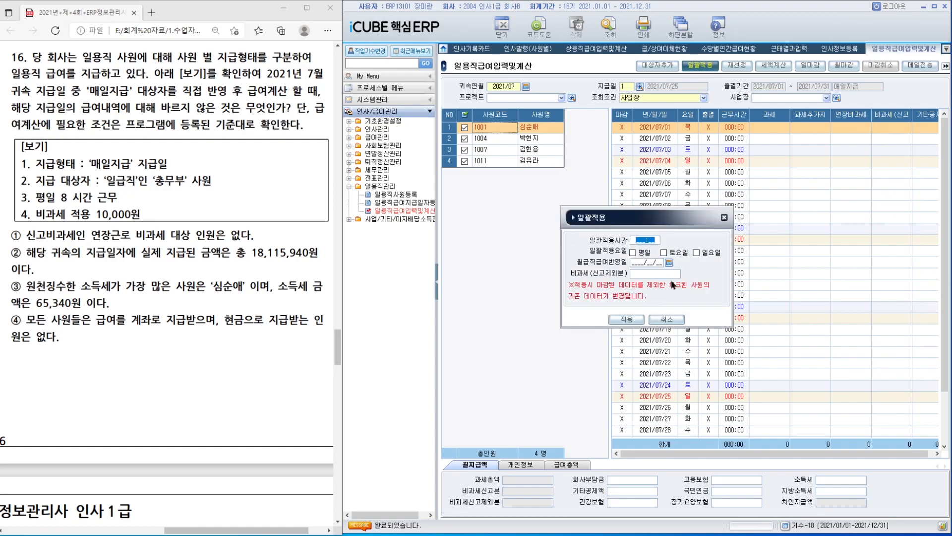
{"action": "type", "text": "00800"}
{"action": "type", "text": "10"}
{"action": "type", "text": "000"}
{"action": "left_click", "coordinate": [626, 320]}
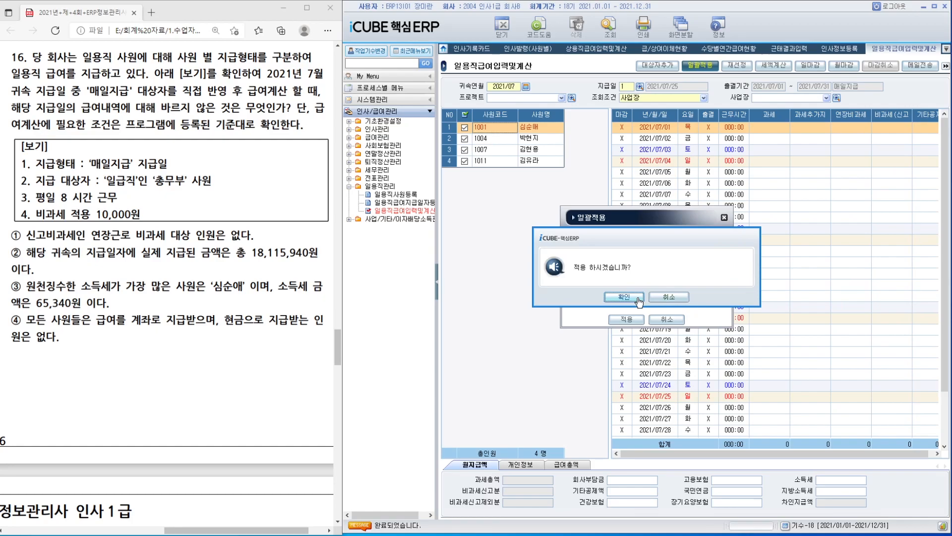
{"action": "left_click", "coordinate": [634, 297]}
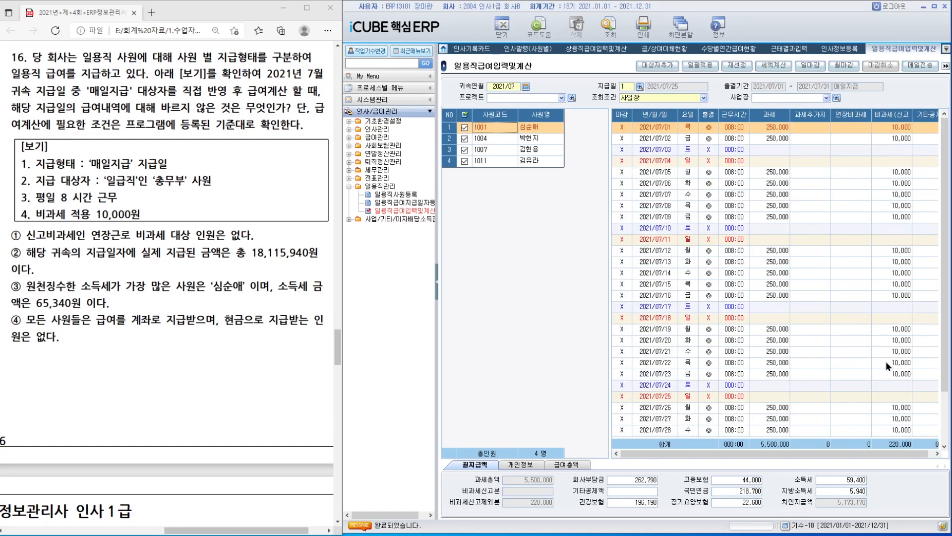
Check the 급여총액 totals and each worker's monthly pay and income tax for the July 매일지급 payroll
{"action": "left_click", "coordinate": [567, 465]}
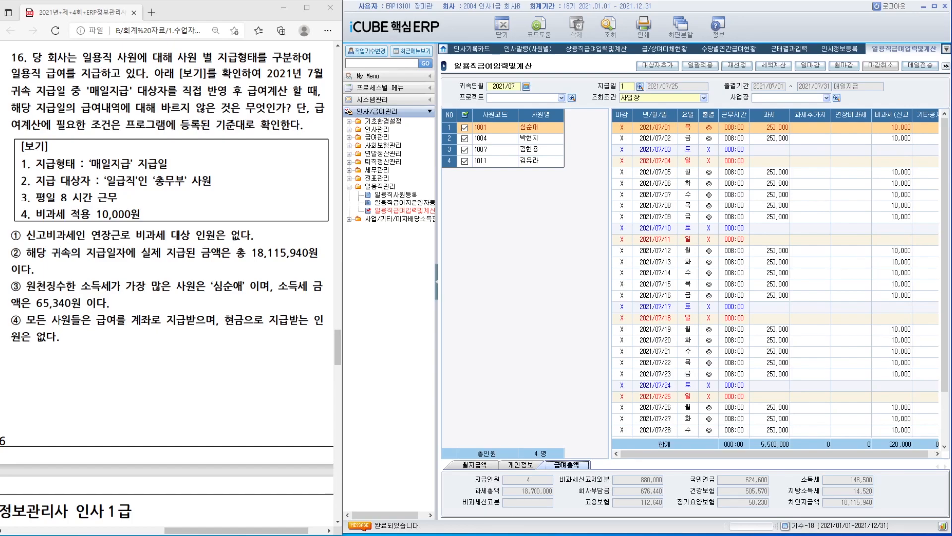
{"action": "left_click", "coordinate": [532, 163]}
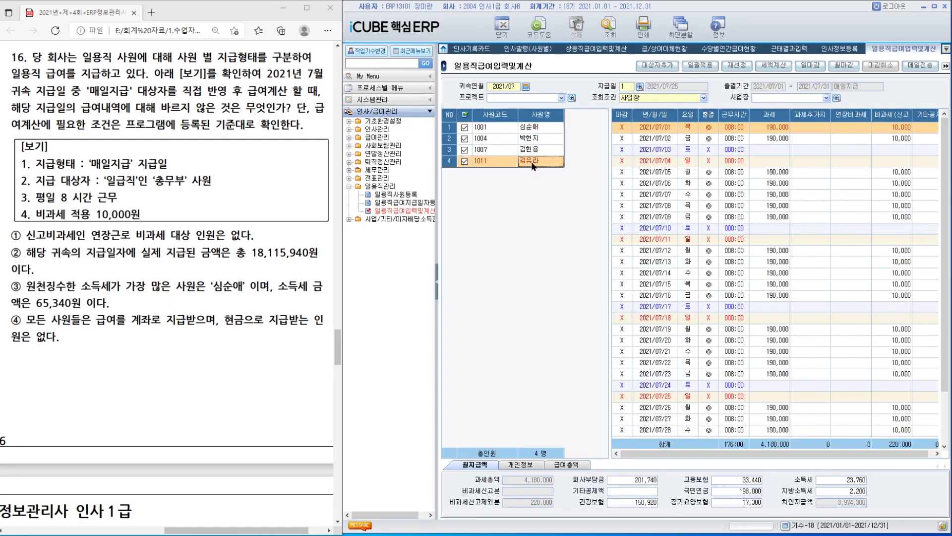
{"action": "left_click", "coordinate": [536, 151]}
{"action": "left_click", "coordinate": [538, 139]}
{"action": "left_click", "coordinate": [542, 129]}
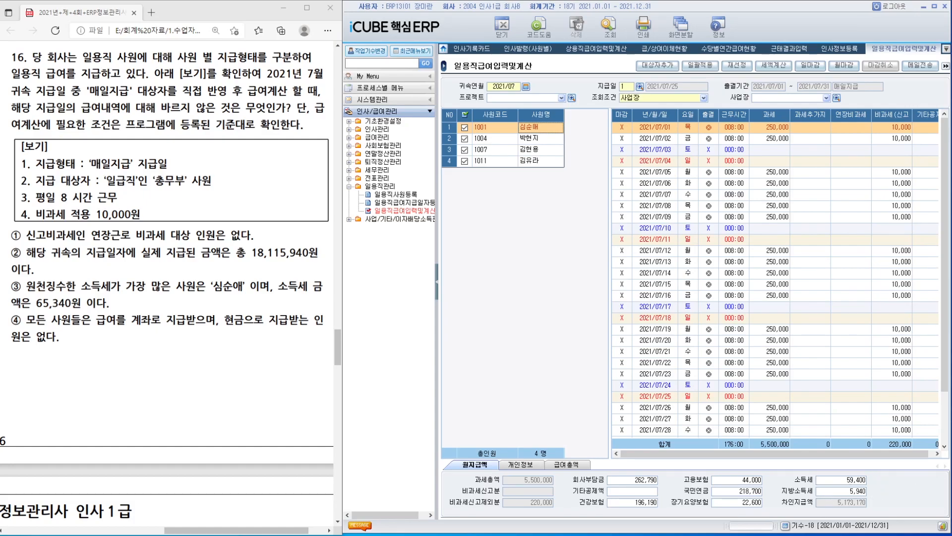
For question 17, load the August 2021 일정기간지급 pay date in 일용직급여지급일자등록
{"action": "scroll", "coordinate": [343, 377], "scroll_direction": "down", "scroll_amount": 10}
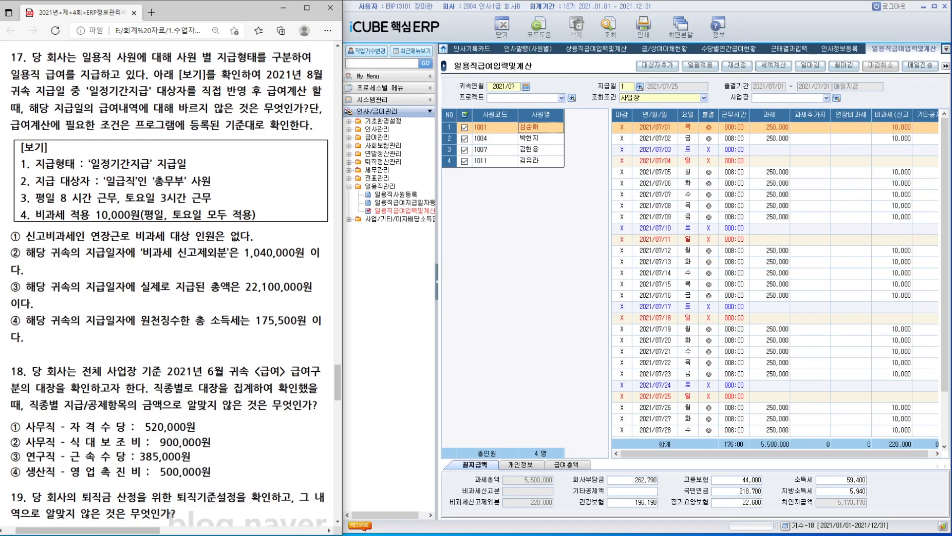
{"action": "left_click", "coordinate": [405, 203]}
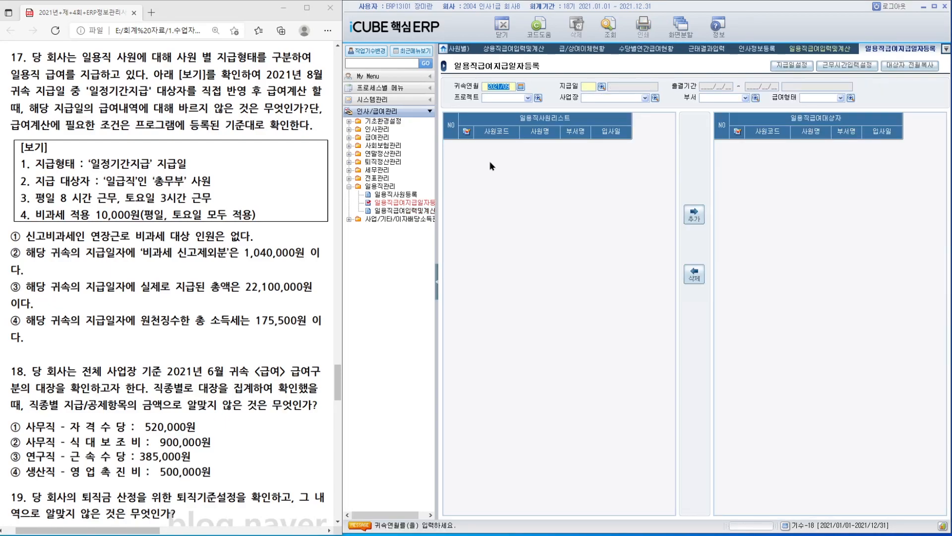
{"action": "type", "text": "2021/08"}
{"action": "key", "text": "Return"}
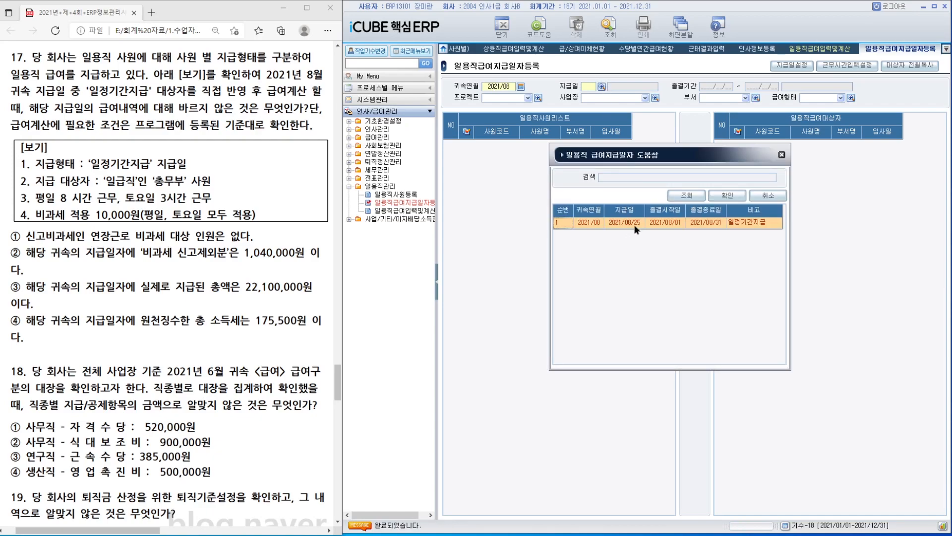
{"action": "key", "text": "Return"}
Filter the August pay date by 부서 1100 총무부 and 급여형태 003 일급, add all listed workers to 일용직급여대상자, and close the screen
{"action": "left_click", "coordinate": [582, 242]}
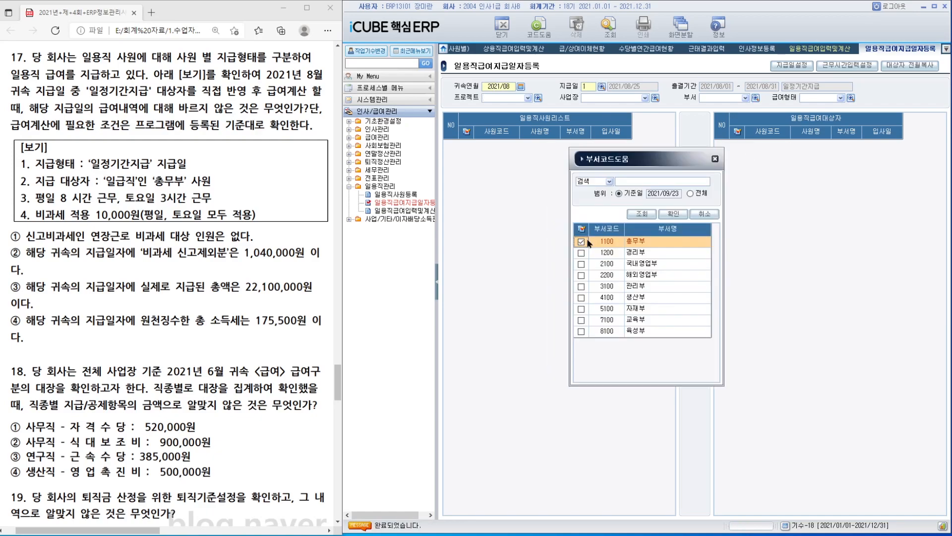
{"action": "left_click", "coordinate": [672, 213]}
{"action": "left_click", "coordinate": [851, 98]}
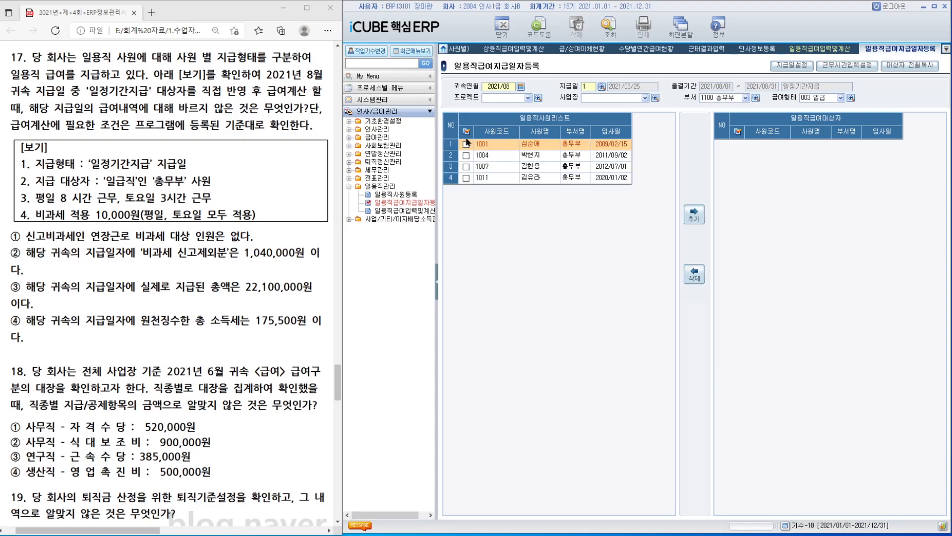
{"action": "left_click", "coordinate": [467, 132]}
{"action": "left_click", "coordinate": [694, 213]}
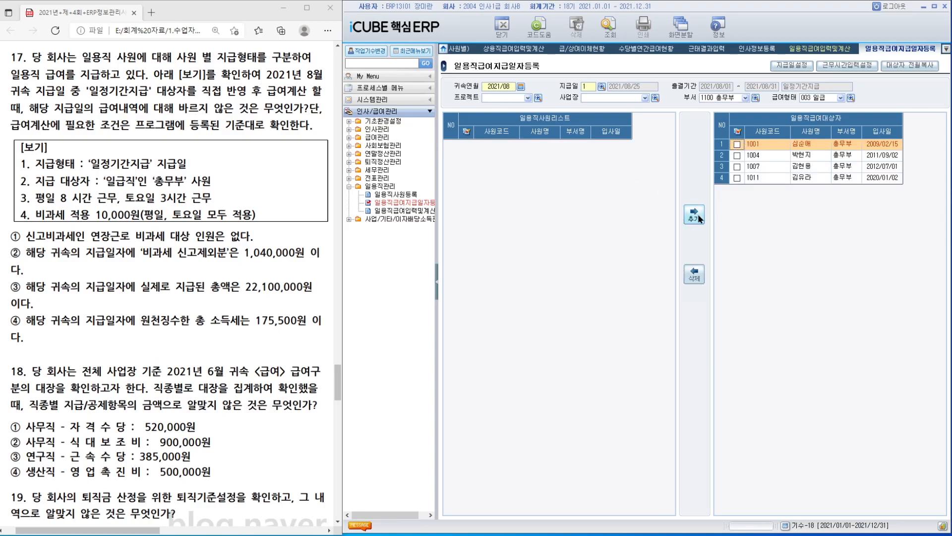
{"action": "right_click", "coordinate": [887, 49]}
{"action": "left_click", "coordinate": [896, 57]}
Load the August 2021 일정기간지급 payroll in 일용직급여입력및계산
{"action": "left_click", "coordinate": [521, 88]}
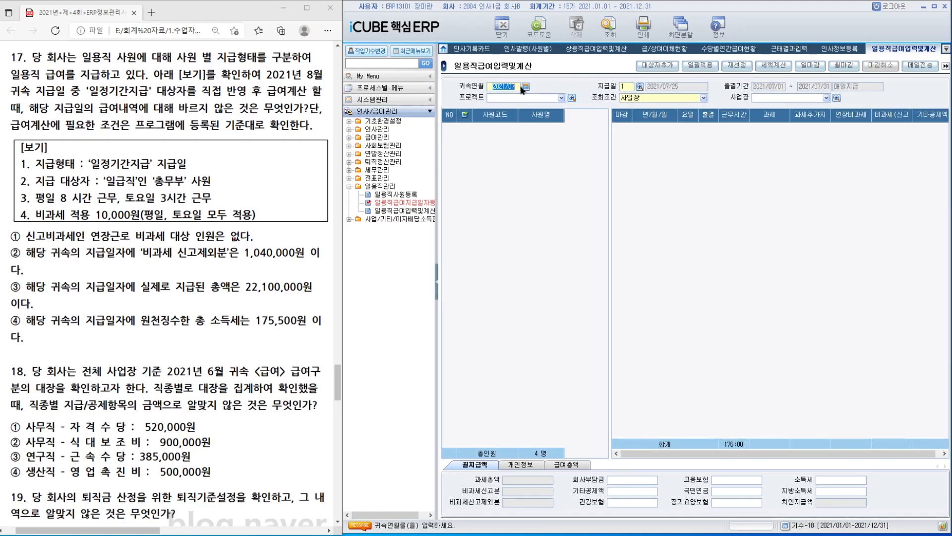
{"action": "type", "text": "202108"}
{"action": "key", "text": "Return"}
{"action": "double_click", "coordinate": [673, 224]}
{"action": "key", "text": "Return"}
{"action": "key", "text": "Return"}
{"action": "key", "text": "Return"}
Bulk-apply 008:00 hours on 평일 and a 10,000 비과세(신고제외분) amount to all workers in the August payroll
{"action": "left_click", "coordinate": [465, 115]}
{"action": "left_click", "coordinate": [700, 65]}
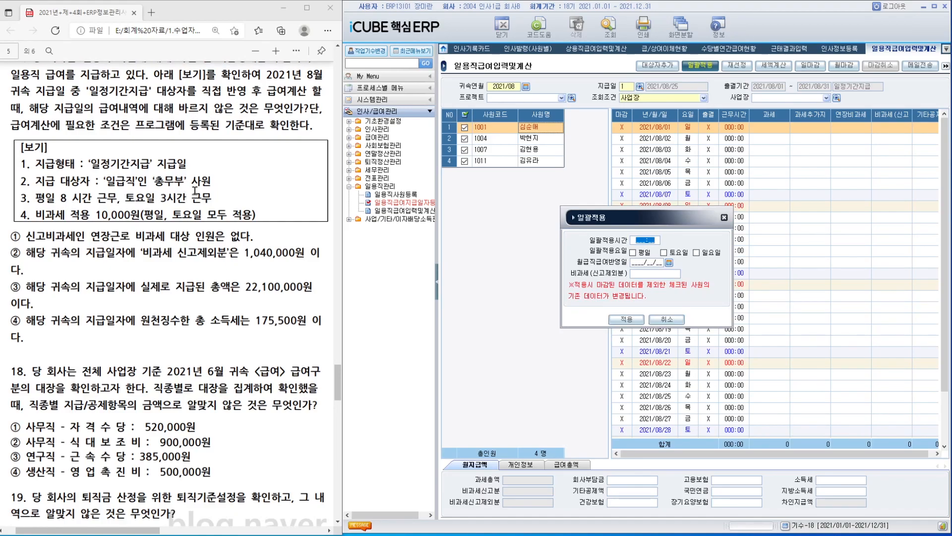
{"action": "type", "text": "008:00"}
{"action": "left_click", "coordinate": [633, 253]}
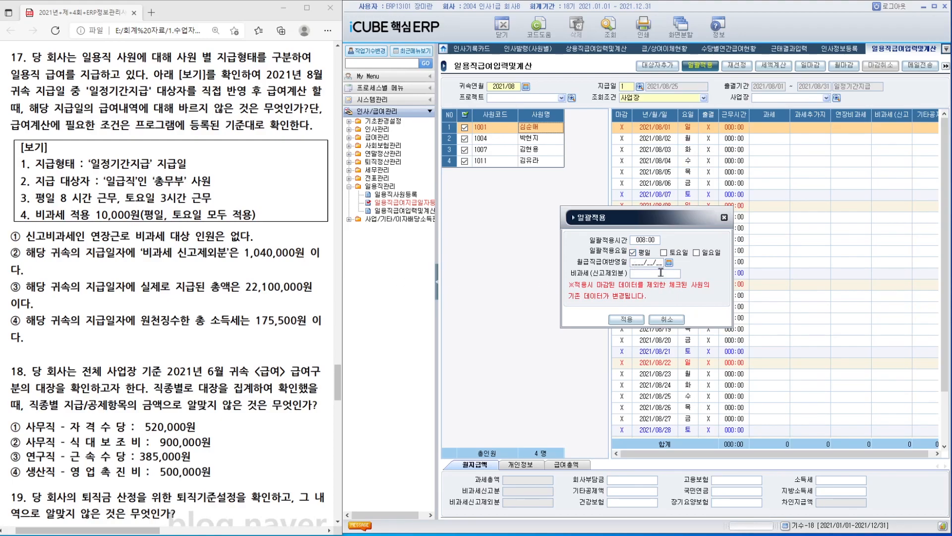
{"action": "type", "text": "10000"}
{"action": "left_click", "coordinate": [615, 319]}
{"action": "left_click", "coordinate": [627, 306]}
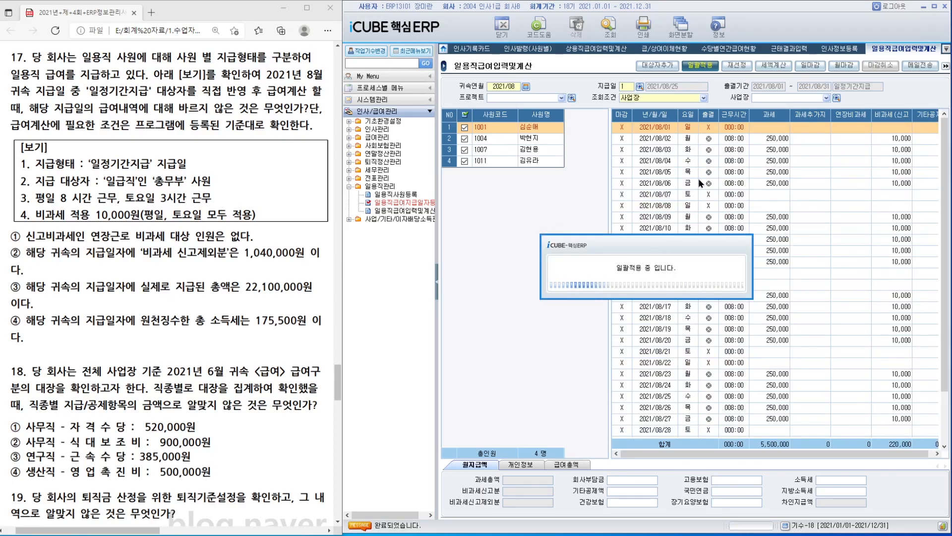
Bulk-apply 003:00 hours on 토요일 with a 10,000 비과세(신고제외분) amount to the August payroll and show 급여총액
{"action": "left_click", "coordinate": [700, 65]}
{"action": "type", "text": "00"}
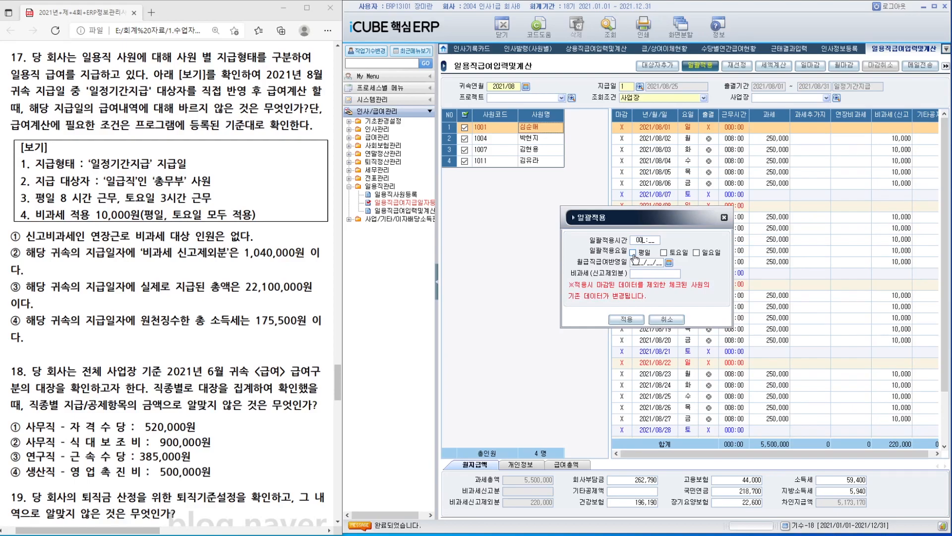
{"action": "type", "text": "3:00"}
{"action": "left_click", "coordinate": [664, 252]}
{"action": "left_click", "coordinate": [667, 273]}
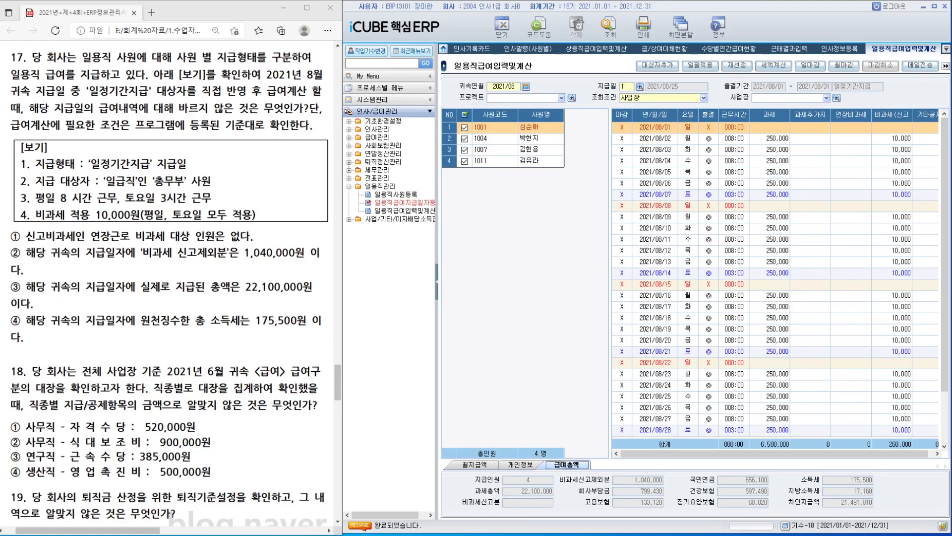
For question 18, load the June 2021 급여 pay date in 급여대장 for all workplaces, aggregated by 6.직종별
{"action": "scroll", "coordinate": [336, 410], "scroll_direction": "down", "scroll_amount": 5}
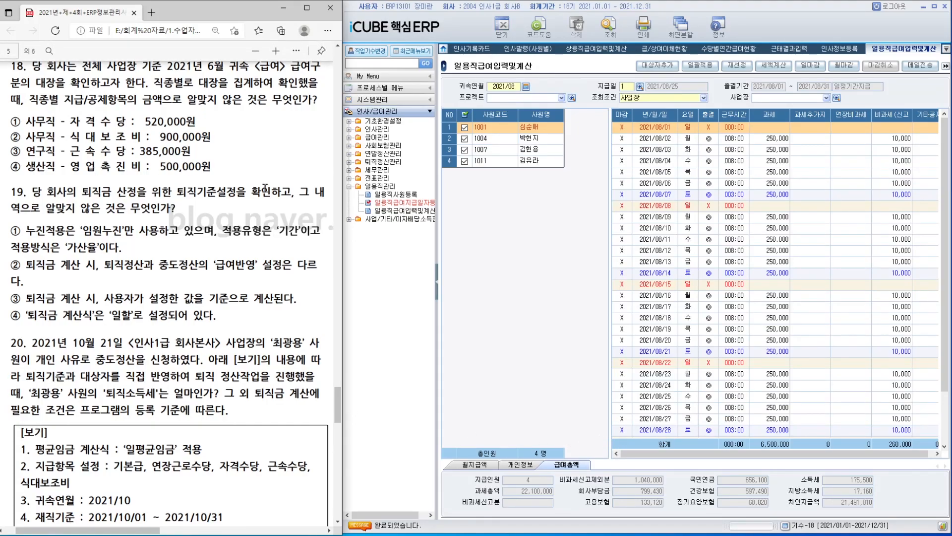
{"action": "left_click", "coordinate": [381, 137]}
{"action": "left_click", "coordinate": [387, 161]}
{"action": "left_click", "coordinate": [539, 87]}
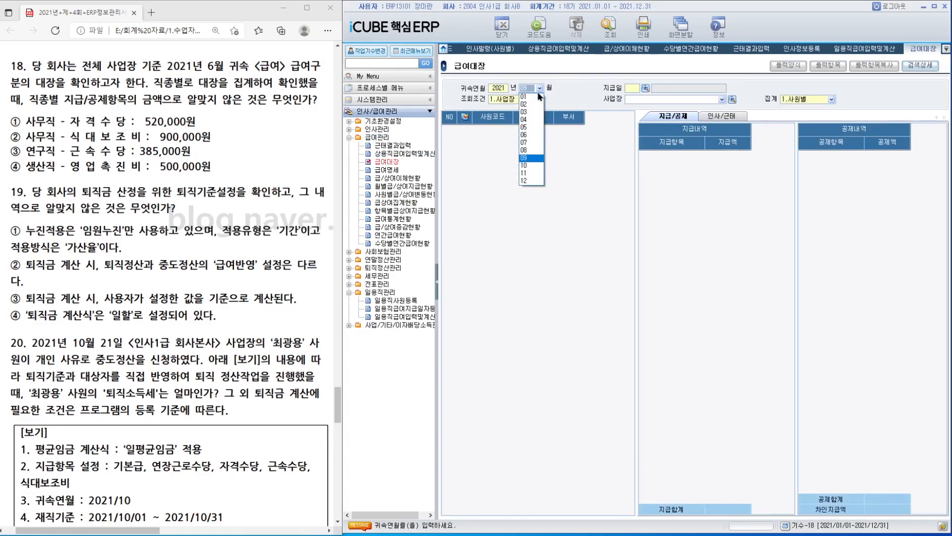
{"action": "left_click", "coordinate": [533, 136]}
{"action": "left_click", "coordinate": [732, 100]}
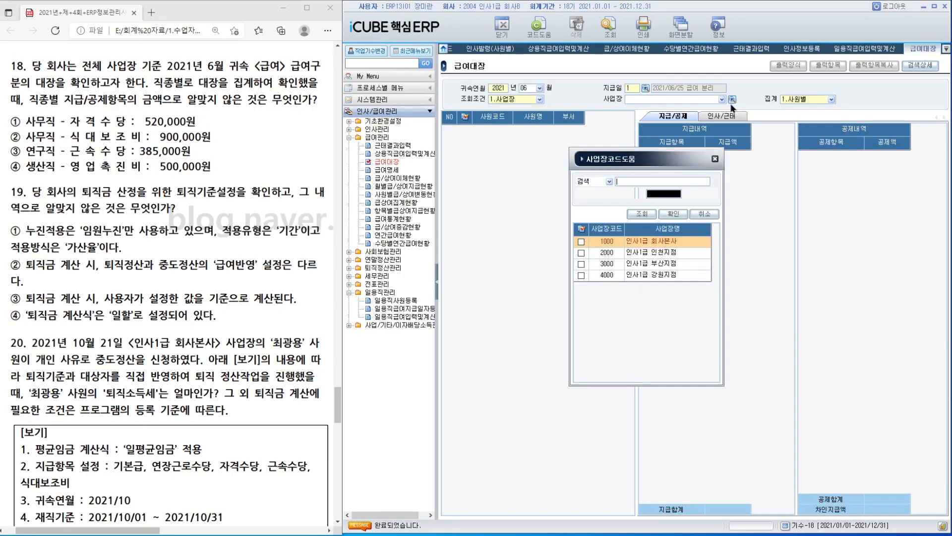
{"action": "left_click", "coordinate": [581, 229]}
{"action": "left_click", "coordinate": [673, 214]}
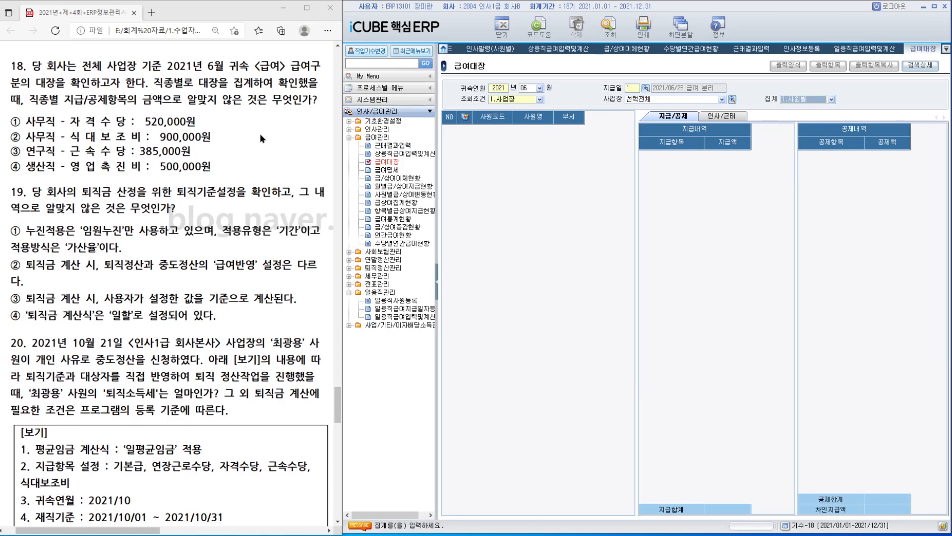
{"action": "left_click", "coordinate": [801, 101]}
{"action": "left_click", "coordinate": [814, 148]}
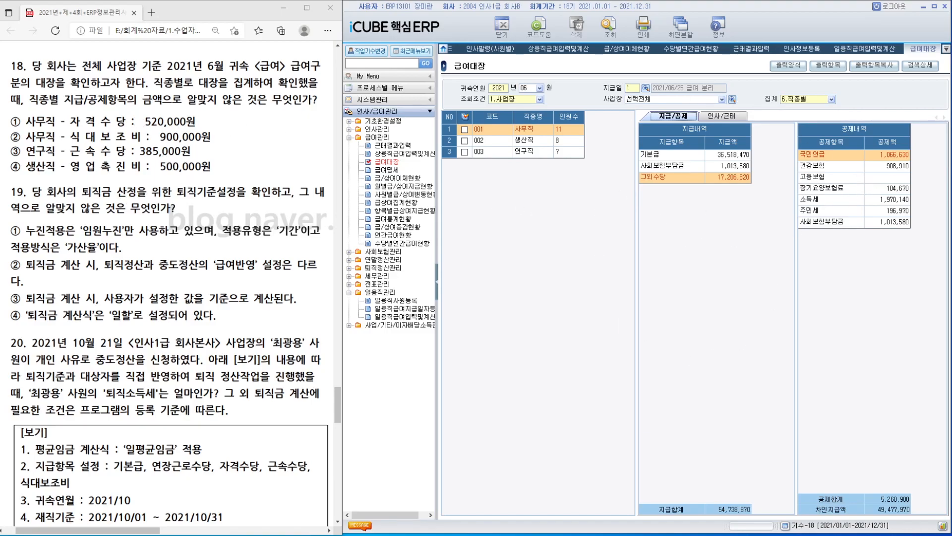
Add 자격수당, 근속수당, 식대보조비 and 영업촉진비 to the pay ledger's output items and apply them
{"action": "left_click", "coordinate": [828, 65]}
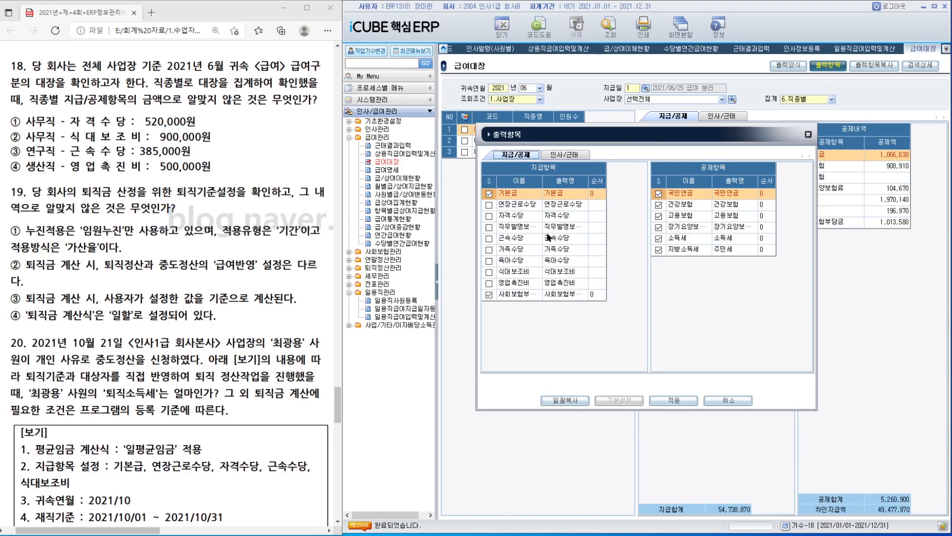
{"action": "left_click", "coordinate": [489, 216]}
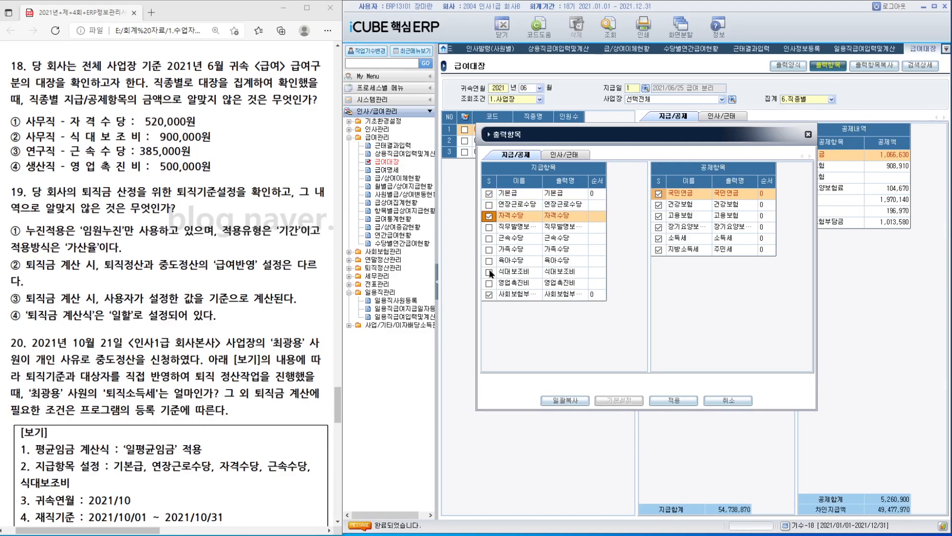
{"action": "left_click", "coordinate": [489, 271]}
{"action": "left_click", "coordinate": [489, 239]}
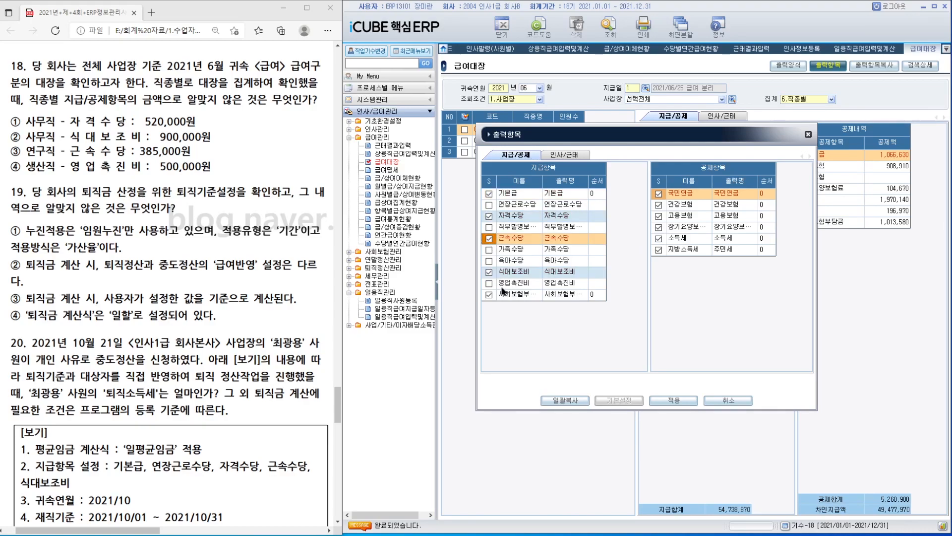
{"action": "left_click", "coordinate": [490, 284]}
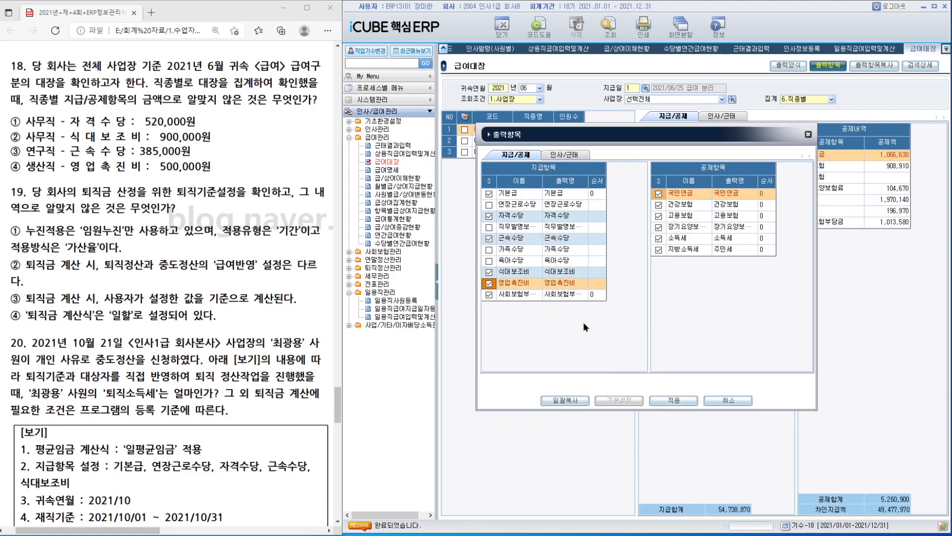
{"action": "left_click", "coordinate": [676, 400]}
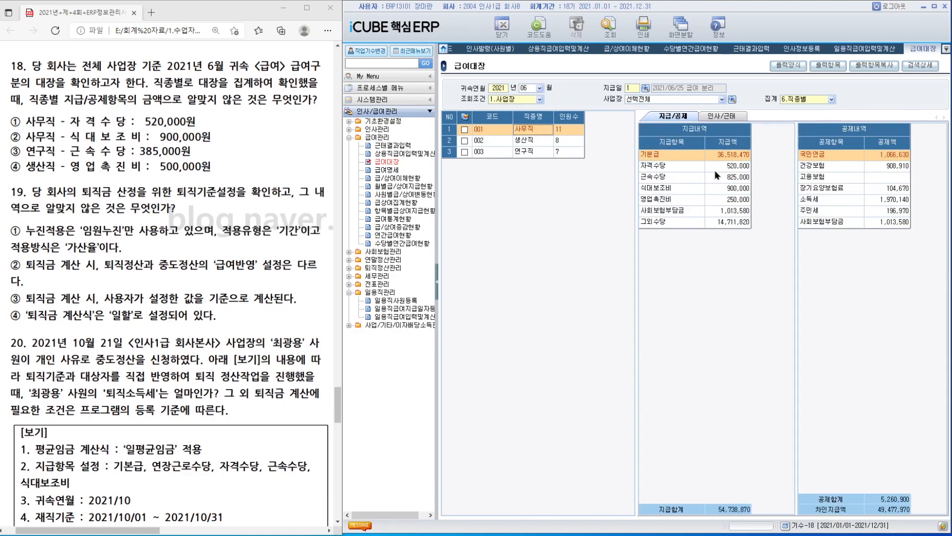
Check the 사무직 자격수당 and 식대보조비, 연구직 근속수당, and 생산직 영업촉진비 amounts against the answer choices
{"action": "left_click", "coordinate": [716, 174]}
{"action": "left_click", "coordinate": [727, 189]}
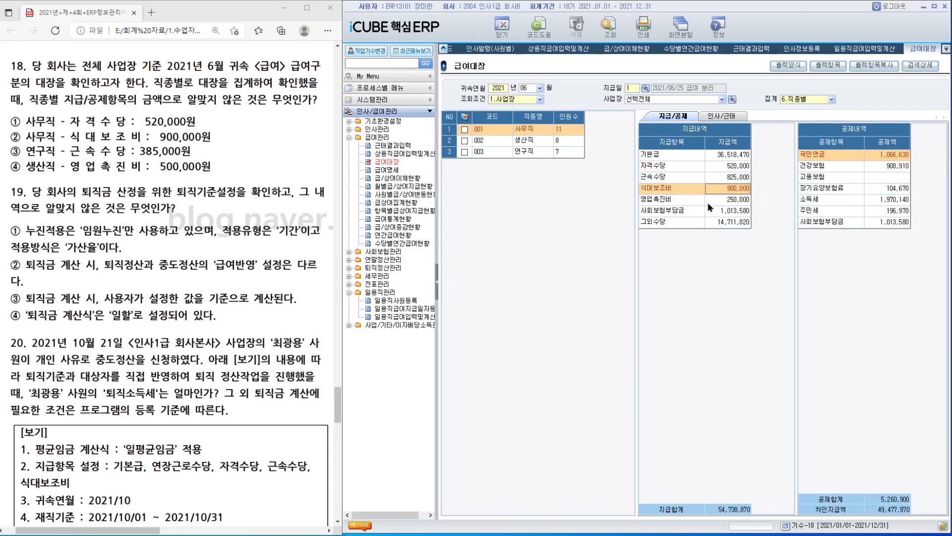
{"action": "left_click", "coordinate": [535, 151]}
{"action": "left_click", "coordinate": [723, 181]}
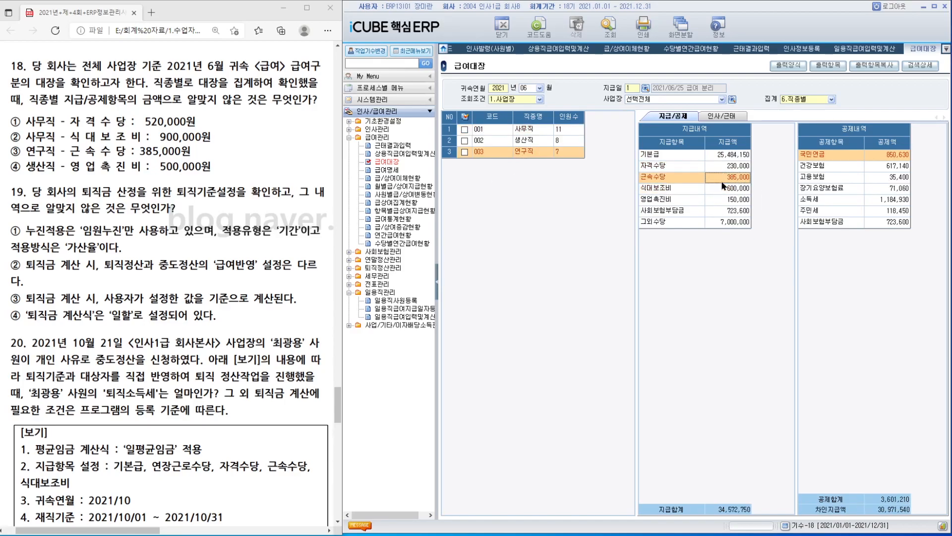
{"action": "left_click", "coordinate": [538, 141]}
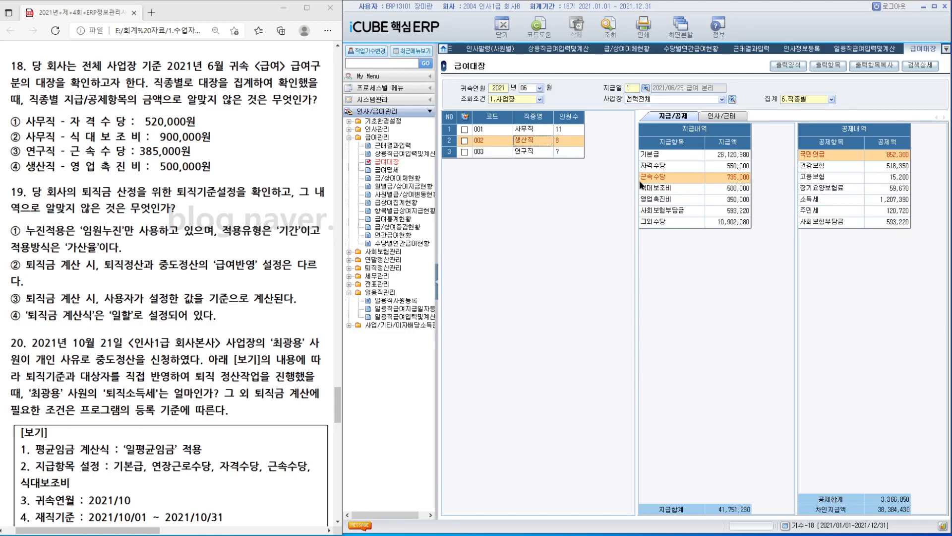
{"action": "left_click", "coordinate": [726, 201]}
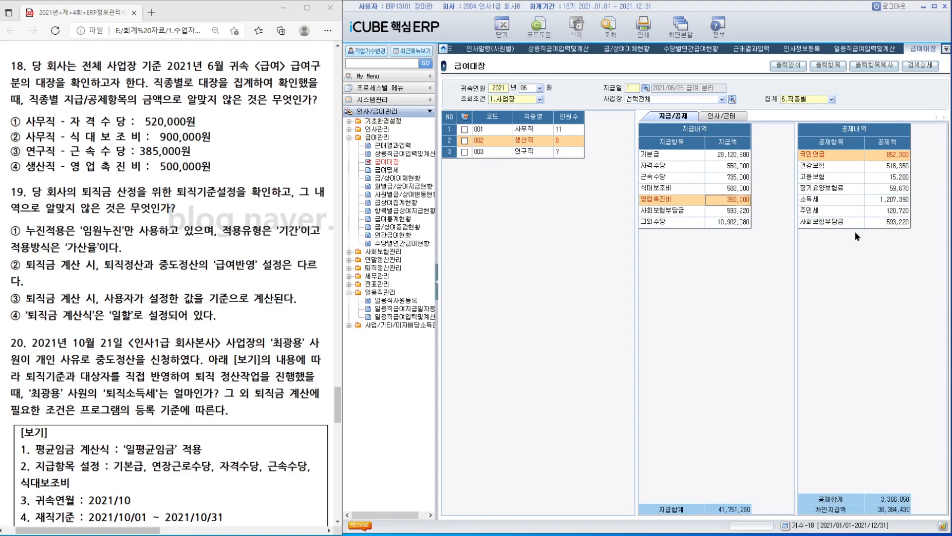
For question 19, open the severance standard settings (퇴직기준설정) and release their closing with 마감취소
{"action": "scroll", "coordinate": [336, 415], "scroll_direction": "down", "scroll_amount": 2}
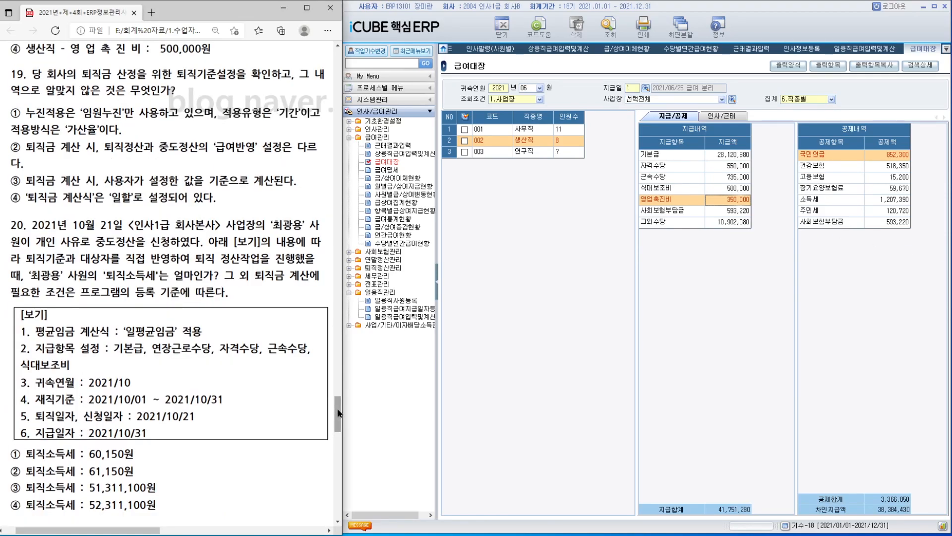
{"action": "scroll", "coordinate": [339, 413], "scroll_direction": "down", "scroll_amount": 1}
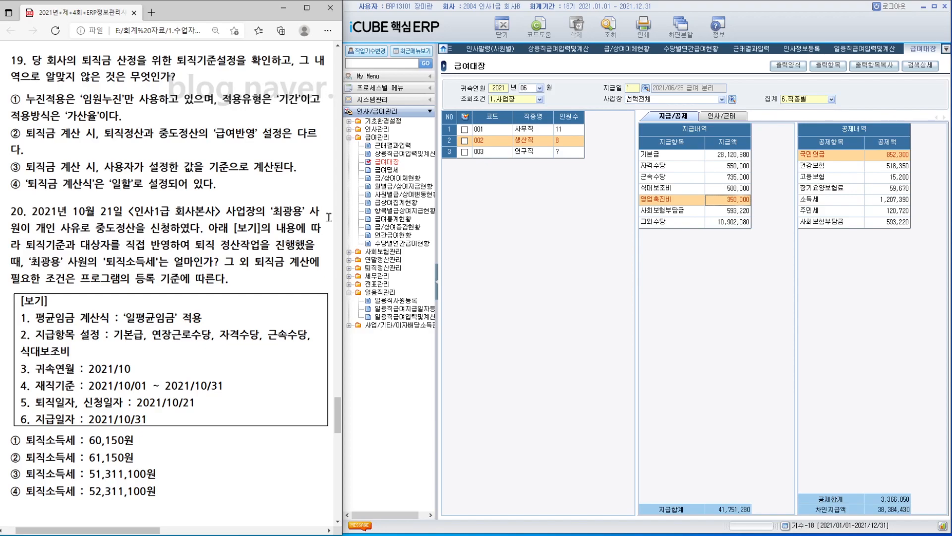
{"action": "left_click", "coordinate": [382, 268]}
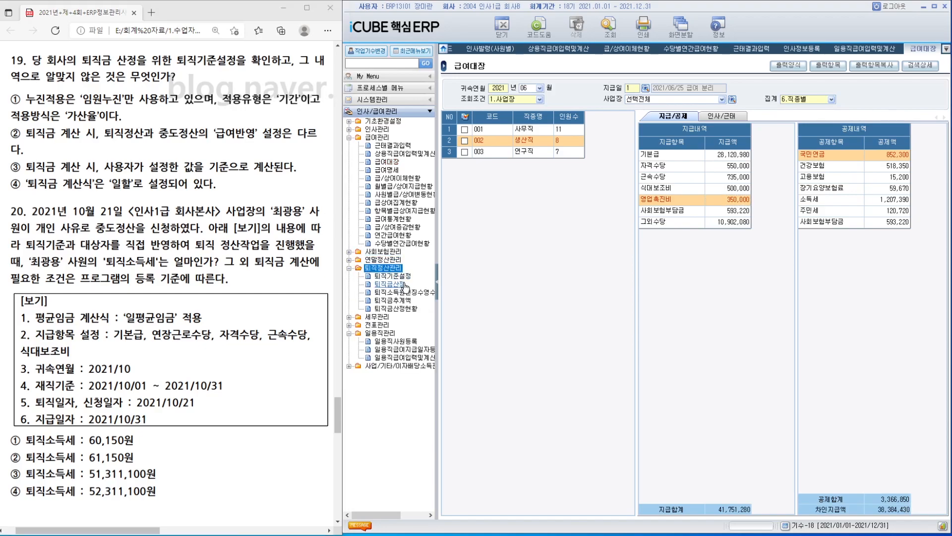
{"action": "left_click", "coordinate": [403, 276]}
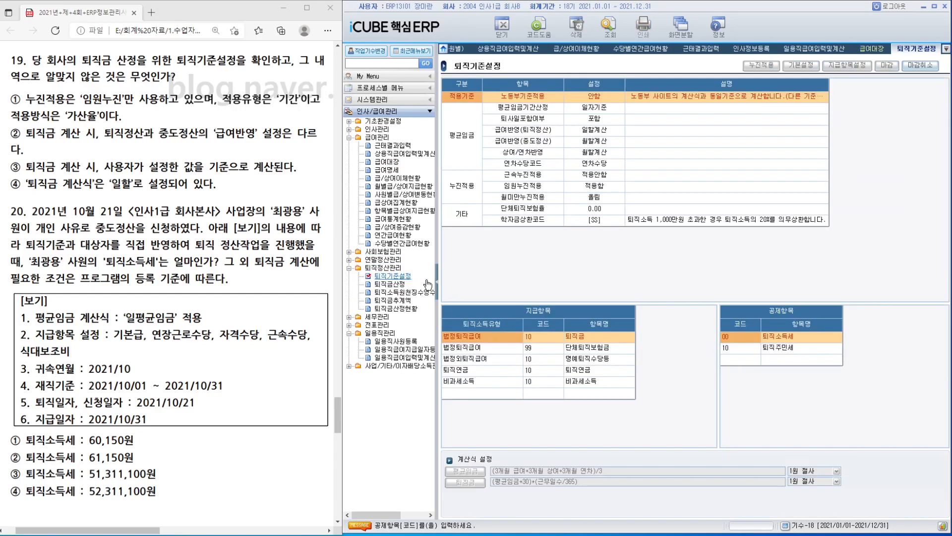
{"action": "left_click", "coordinate": [916, 73]}
{"action": "left_click", "coordinate": [642, 296]}
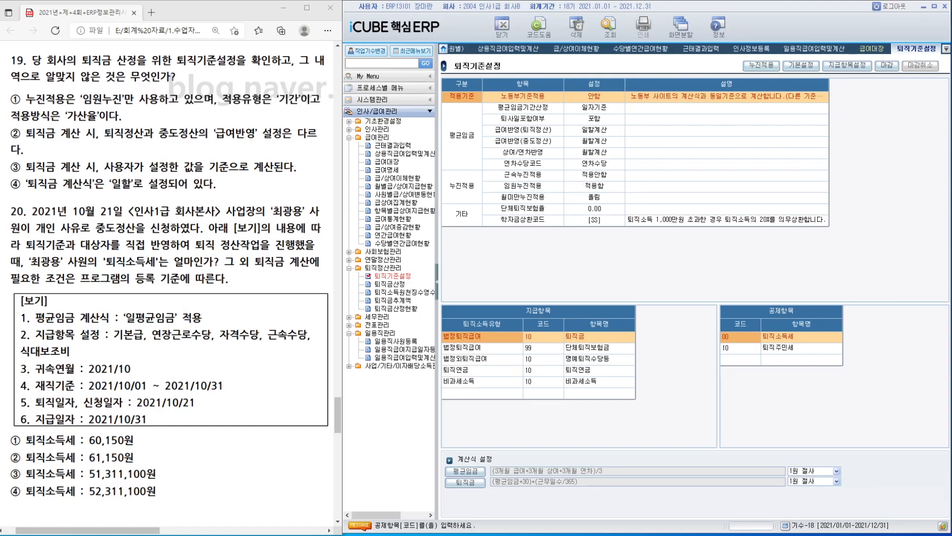
Check the 적용유형 and 적용방식 under both 근속누진적용 and 임원누진적용 of the severance settings
{"action": "left_click", "coordinate": [761, 66]}
{"action": "left_click", "coordinate": [755, 65]}
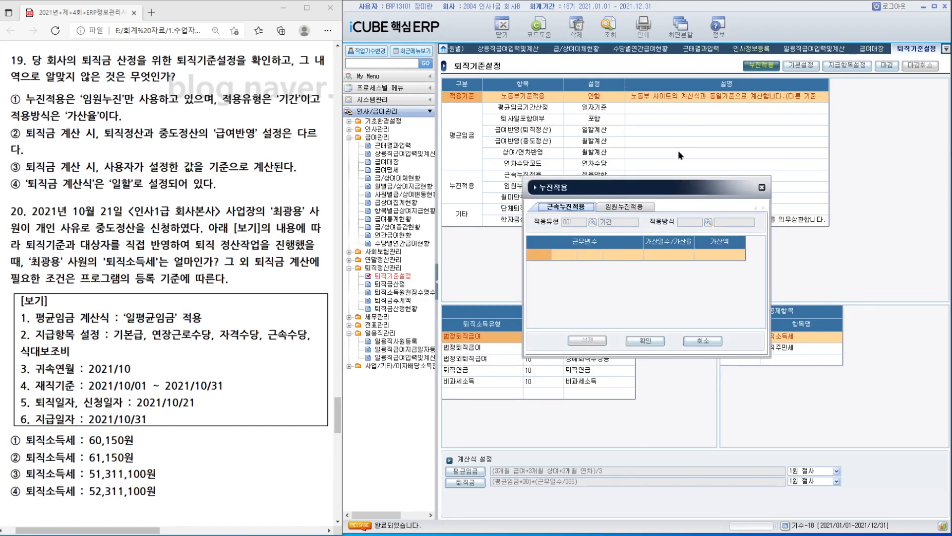
{"action": "left_click", "coordinate": [632, 210]}
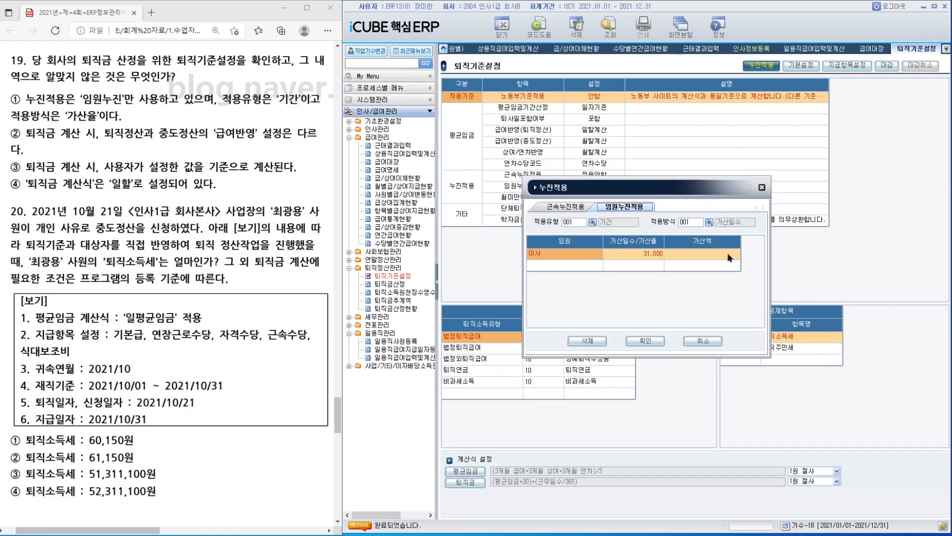
{"action": "left_click", "coordinate": [761, 188]}
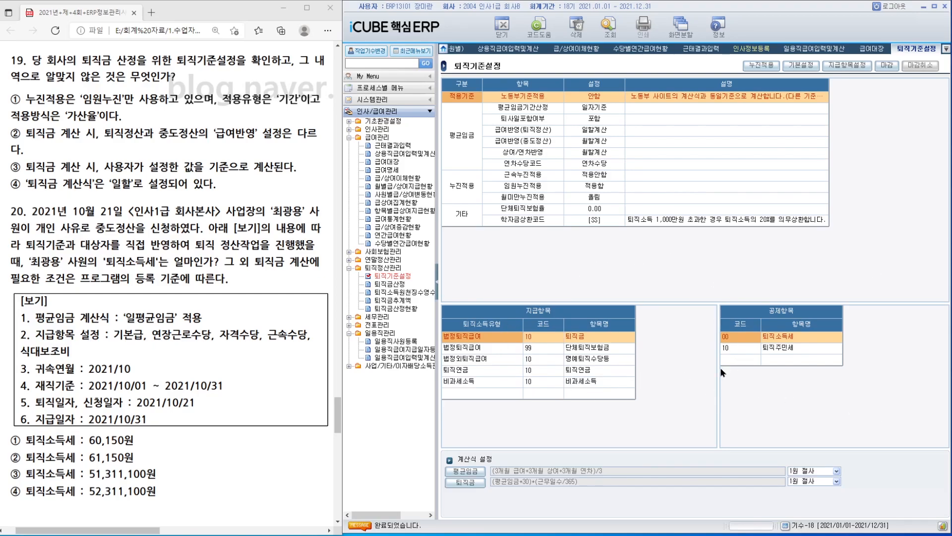
For question 20, set the average wage formula in the severance basic settings to 일평균 임금
{"action": "left_click", "coordinate": [809, 65]}
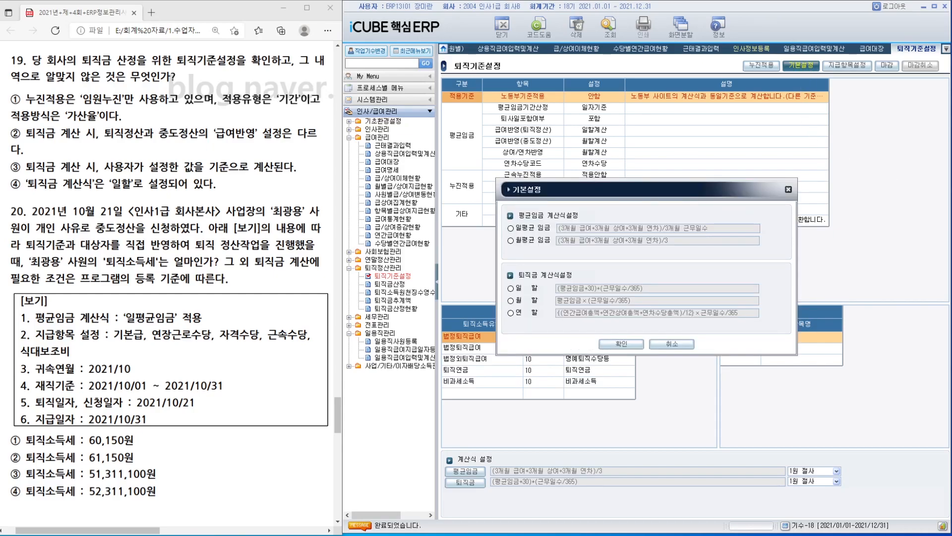
{"action": "left_click", "coordinate": [510, 228]}
{"action": "left_click", "coordinate": [623, 346]}
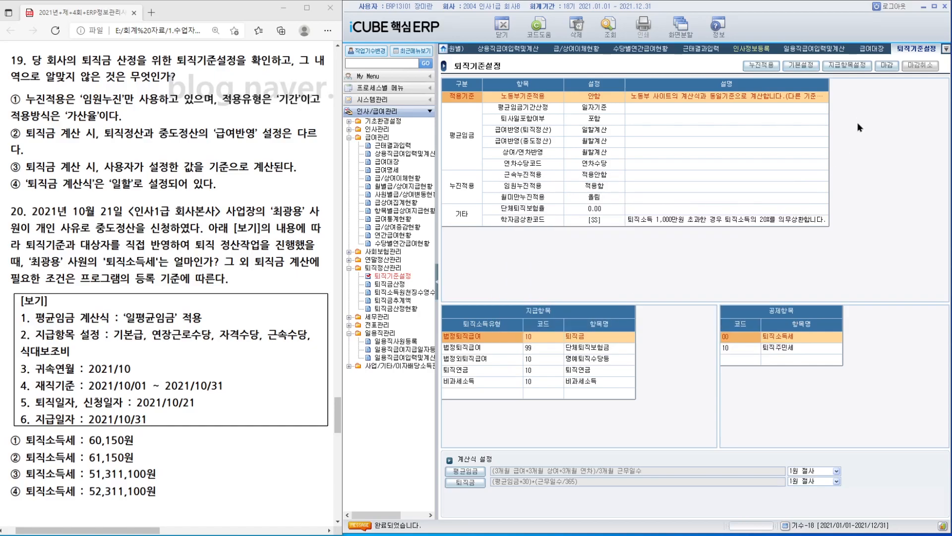
Add 연장근로수당, 자격수당, 근속수당 and 식대보조비 to the severance pay items, exclude 상여, and close 퇴직기준설정
{"action": "left_click", "coordinate": [847, 65]}
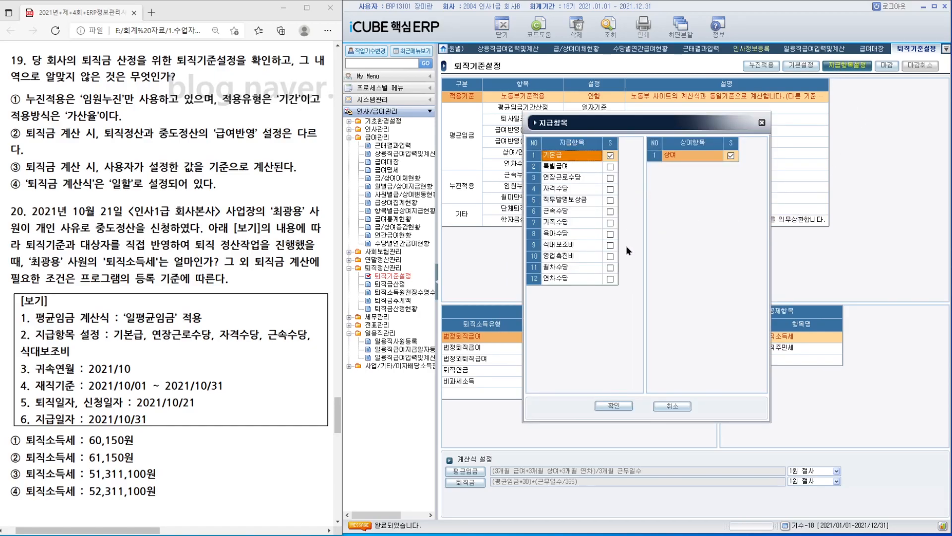
{"action": "left_click", "coordinate": [610, 178]}
{"action": "left_click", "coordinate": [610, 189]}
{"action": "left_click", "coordinate": [610, 212]}
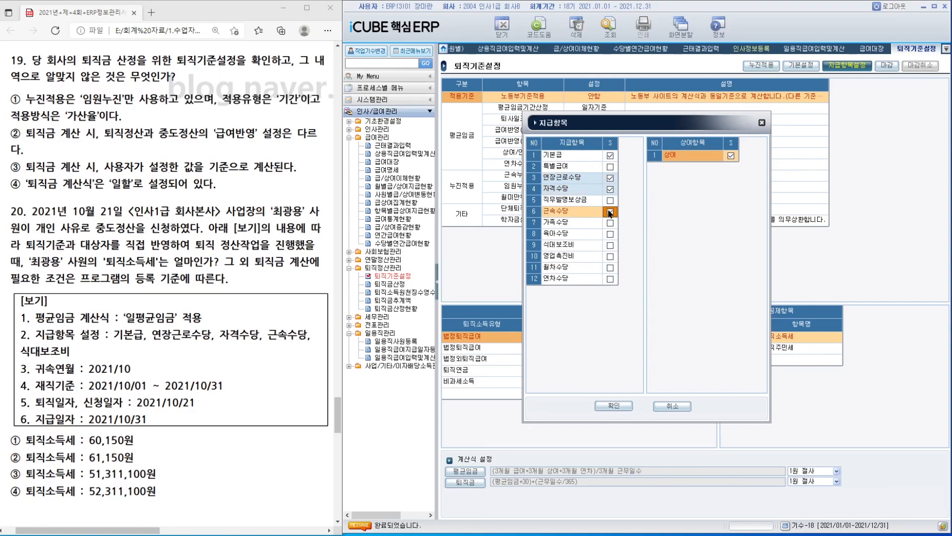
{"action": "left_click", "coordinate": [610, 245]}
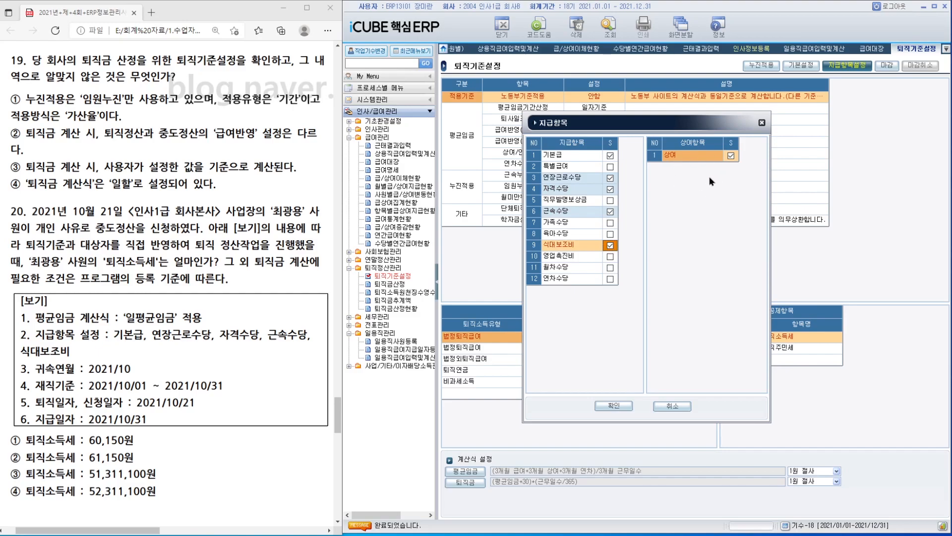
{"action": "left_click", "coordinate": [731, 156]}
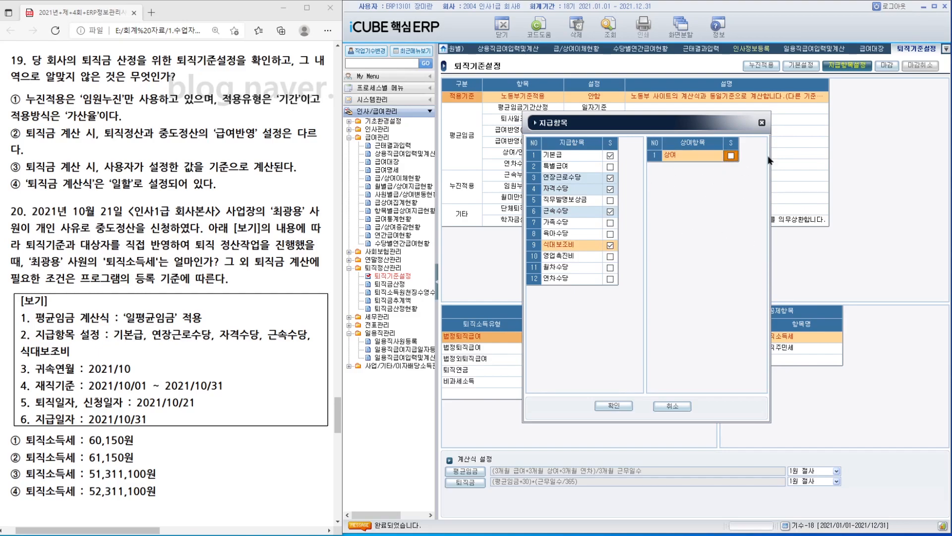
{"action": "left_click", "coordinate": [614, 405]}
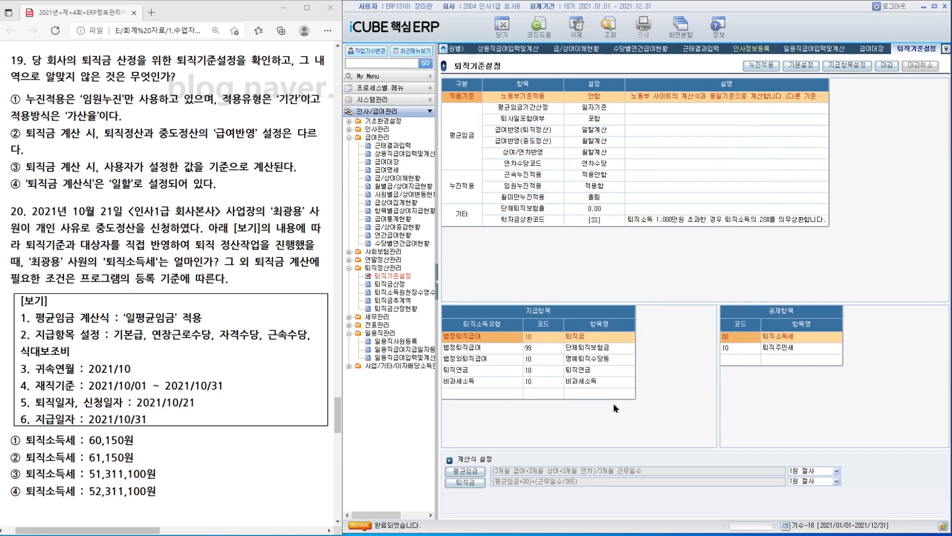
{"action": "right_click", "coordinate": [908, 49]}
{"action": "left_click", "coordinate": [909, 56]}
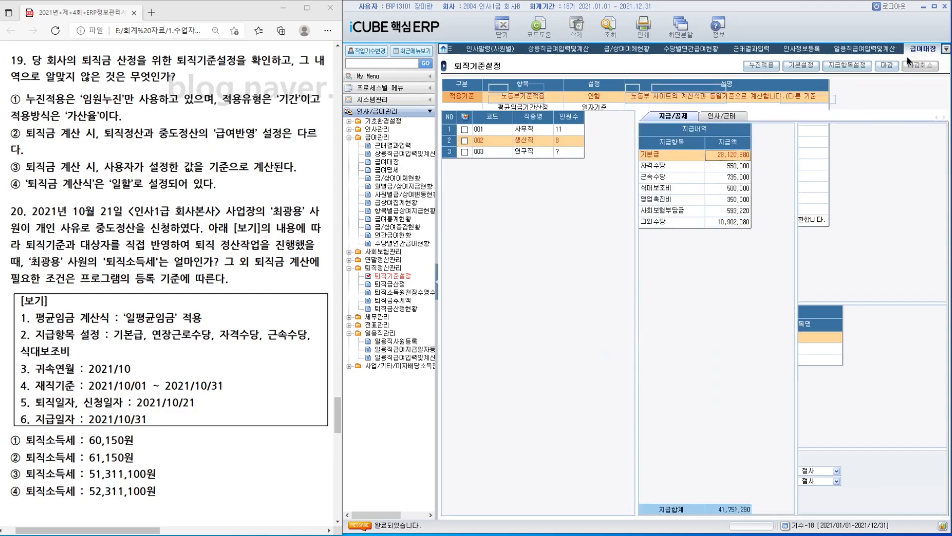
In 퇴직금산정, query 중도정산 records for workplace 1000 인사1급 회사본사 with payment date 2021/10/31 to 2021/10/31
{"action": "left_click", "coordinate": [406, 285]}
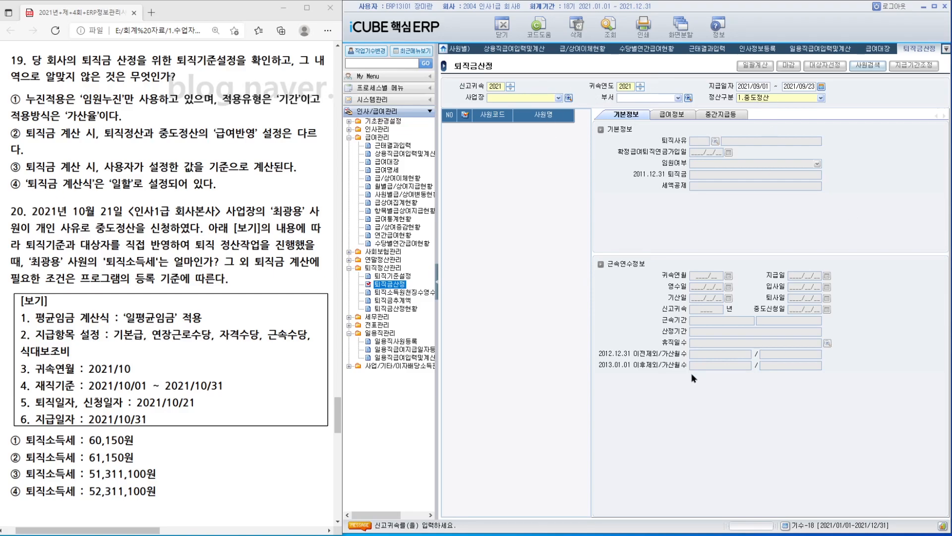
{"action": "left_click", "coordinate": [762, 87]}
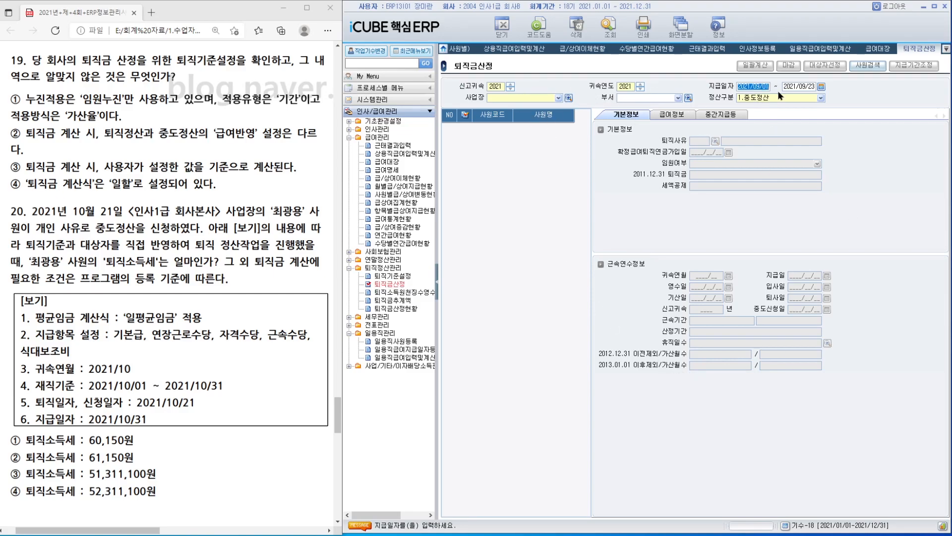
{"action": "type", "text": "20211031"}
{"action": "key", "text": "Return"}
{"action": "type", "text": "20211031"}
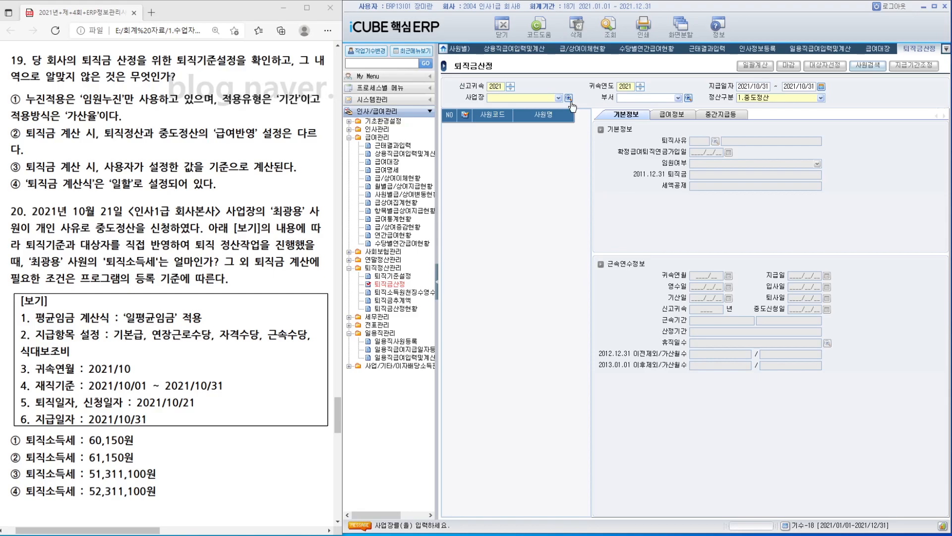
{"action": "left_click", "coordinate": [569, 98]}
{"action": "left_click", "coordinate": [582, 241]}
{"action": "left_click", "coordinate": [673, 213]}
{"action": "key", "text": "Return"}
{"action": "key", "text": "Return"}
{"action": "key", "text": "Return"}
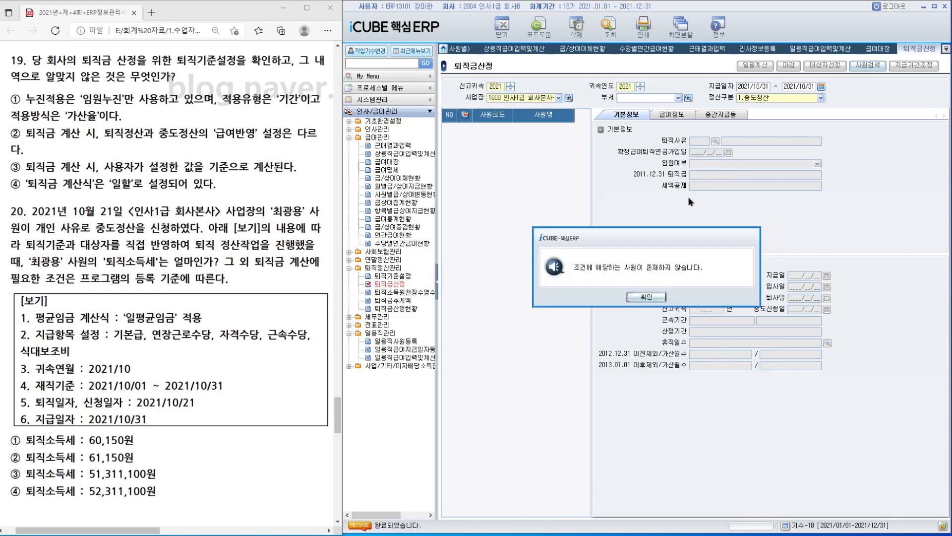
{"action": "left_click", "coordinate": [638, 298]}
In 중도정산 target selection, set 귀속연월 2021/10, 재직기준 2021/10/01–2021/10/31, 지급일자 2021/10/31, and 퇴직일자 and 신청일자 2021/10/21
{"action": "left_click", "coordinate": [824, 65]}
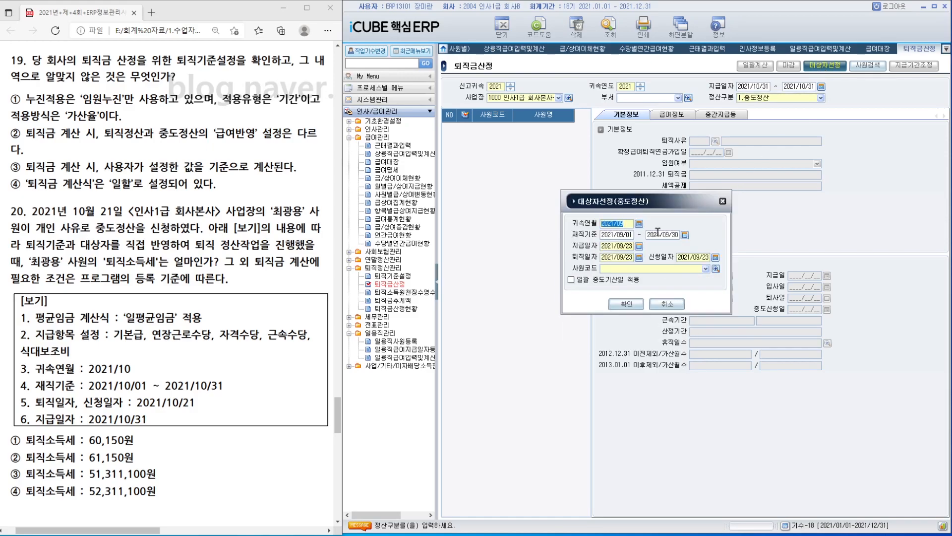
{"action": "type", "text": "202110"}
{"action": "key", "text": "Return"}
{"action": "type", "text": "20211001"}
{"action": "key", "text": "Return"}
{"action": "type", "text": "20211031"}
{"action": "key", "text": "Return"}
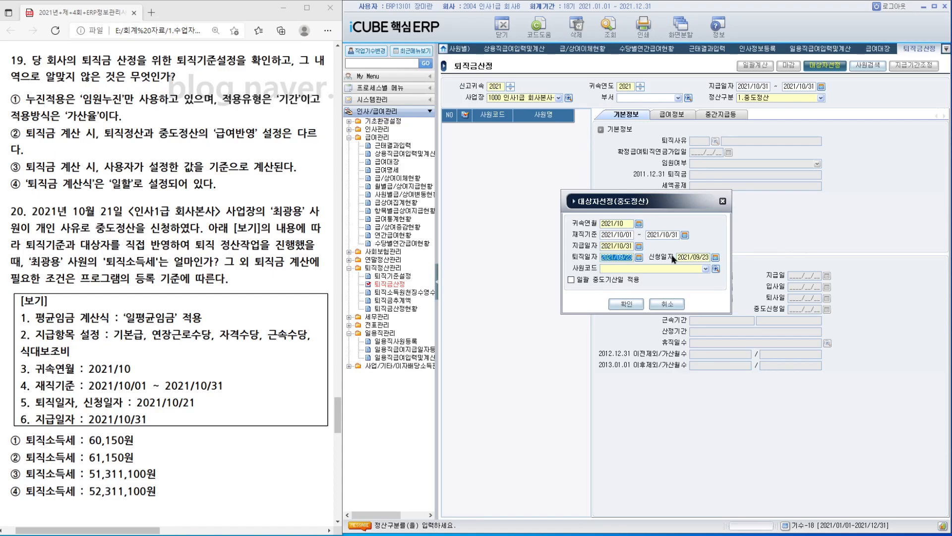
{"action": "type", "text": "20211021"}
Select the employee named in question 20 as the 중도정산 target and apply the selection
{"action": "left_click", "coordinate": [716, 268]}
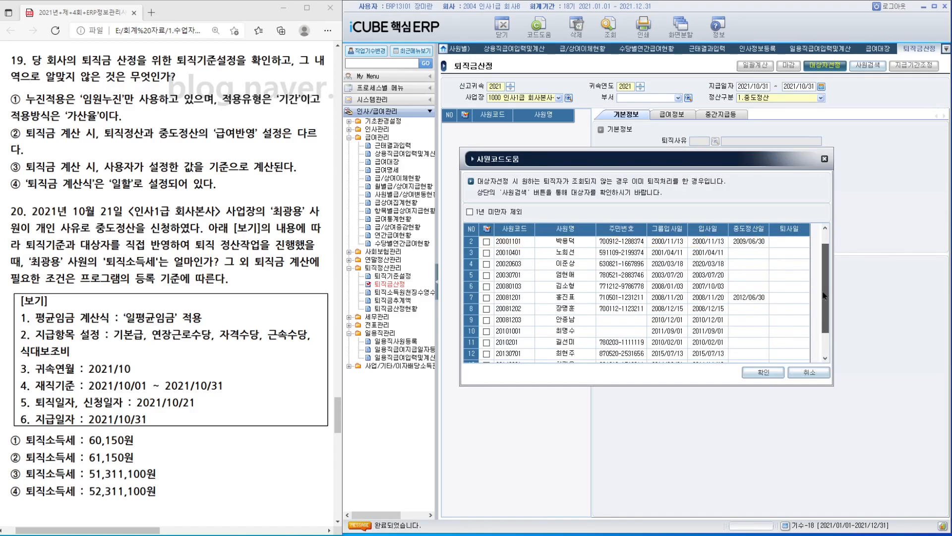
{"action": "scroll", "coordinate": [821, 282], "scroll_direction": "down", "scroll_amount": 1}
{"action": "left_click", "coordinate": [487, 345]}
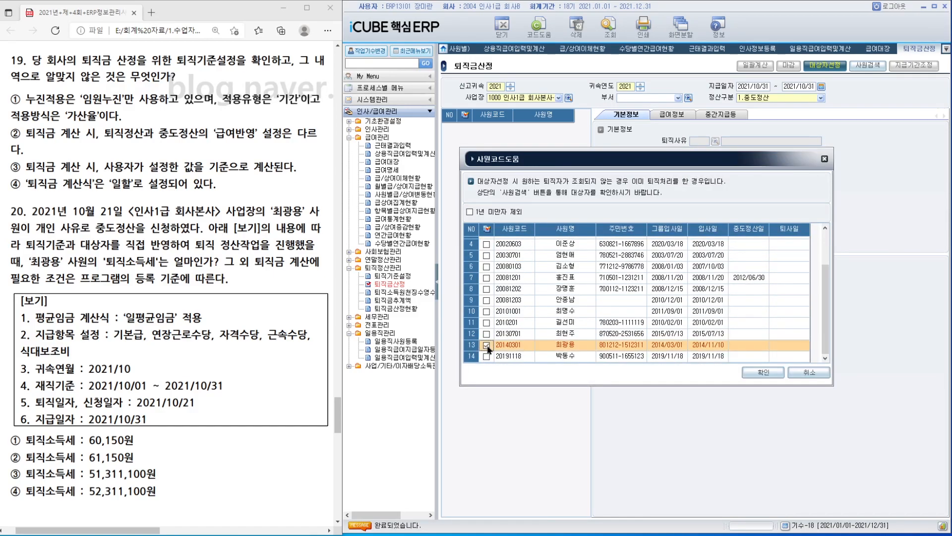
{"action": "left_click", "coordinate": [756, 372]}
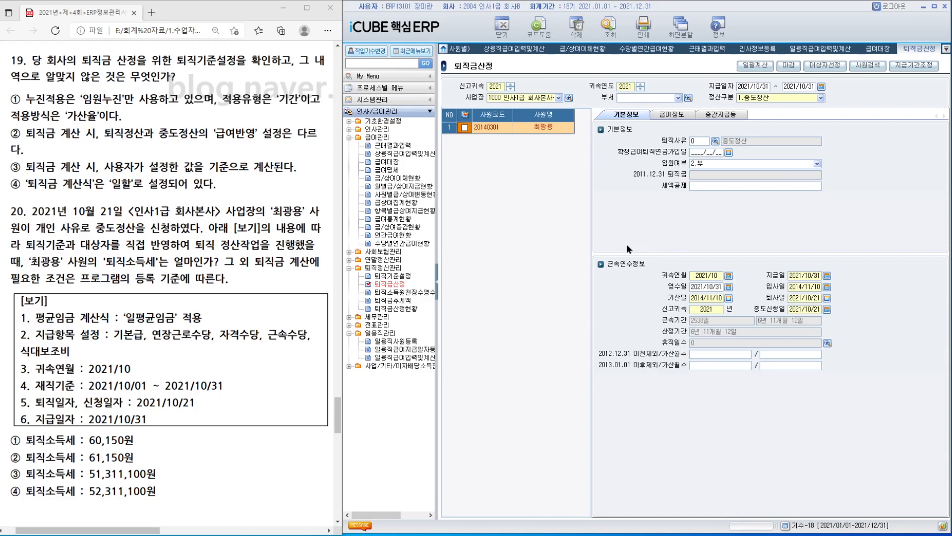
Calculate the selected employee's severance pay and show the 퇴직소득세 in 퇴직금정산내역
{"action": "left_click", "coordinate": [673, 115]}
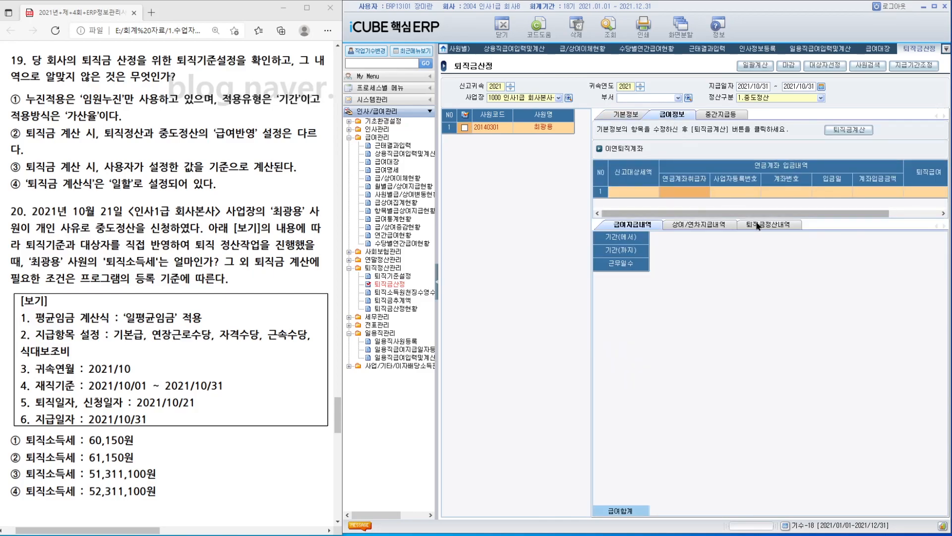
{"action": "left_click", "coordinate": [777, 223]}
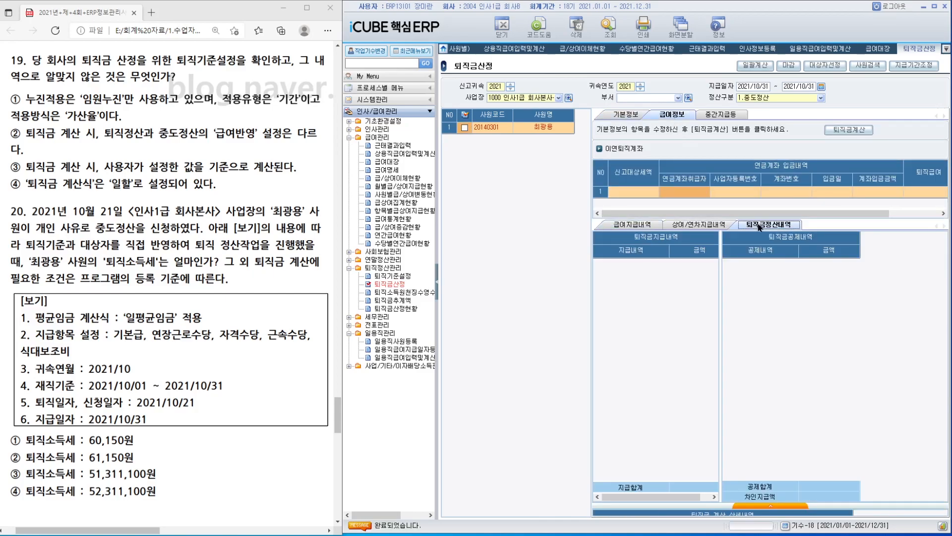
{"action": "left_click", "coordinate": [851, 130]}
{"action": "left_click", "coordinate": [645, 323]}
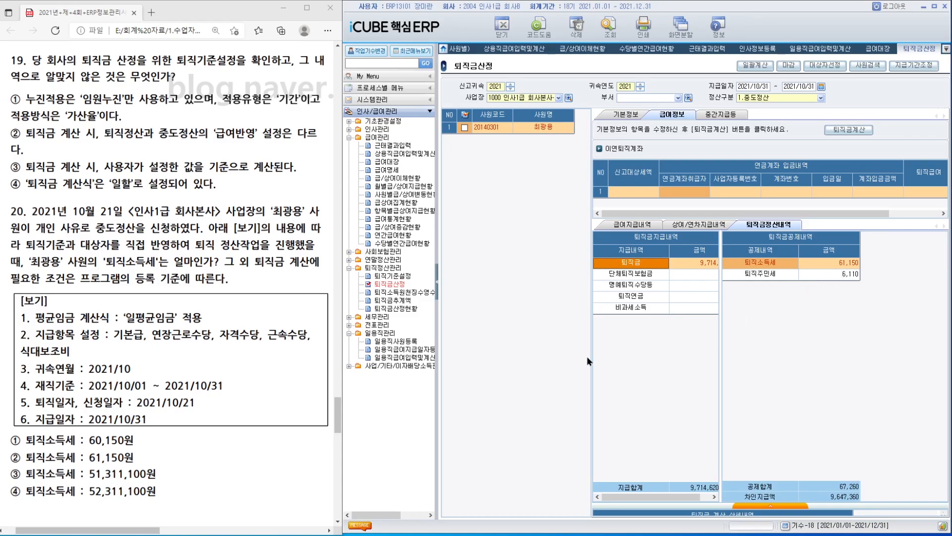
For question 21, set 인사1급 회사본사's 사원계정 as the target of 추계코드 2021 in 퇴직금추계액 and load that code
{"action": "scroll", "coordinate": [234, 516], "scroll_direction": "down", "scroll_amount": 10}
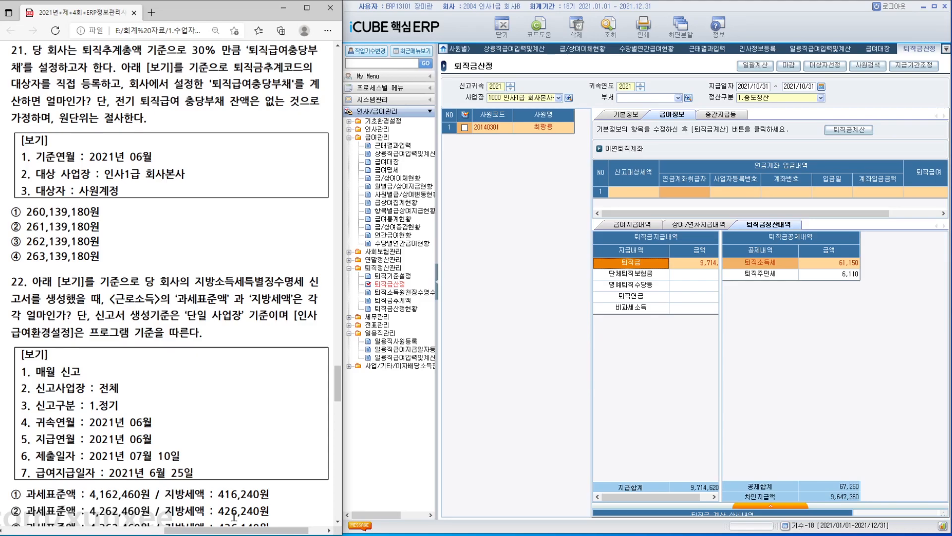
{"action": "left_click", "coordinate": [392, 300]}
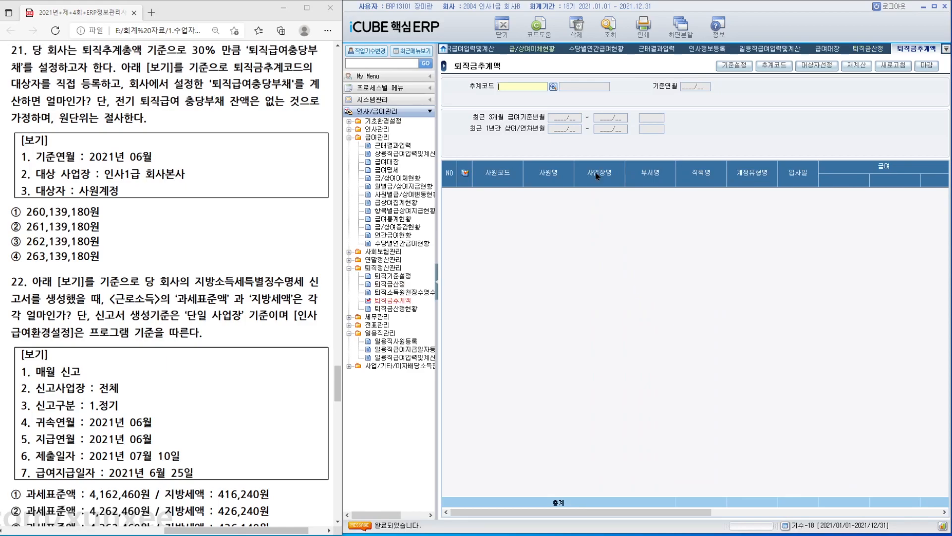
{"action": "left_click", "coordinate": [774, 65]}
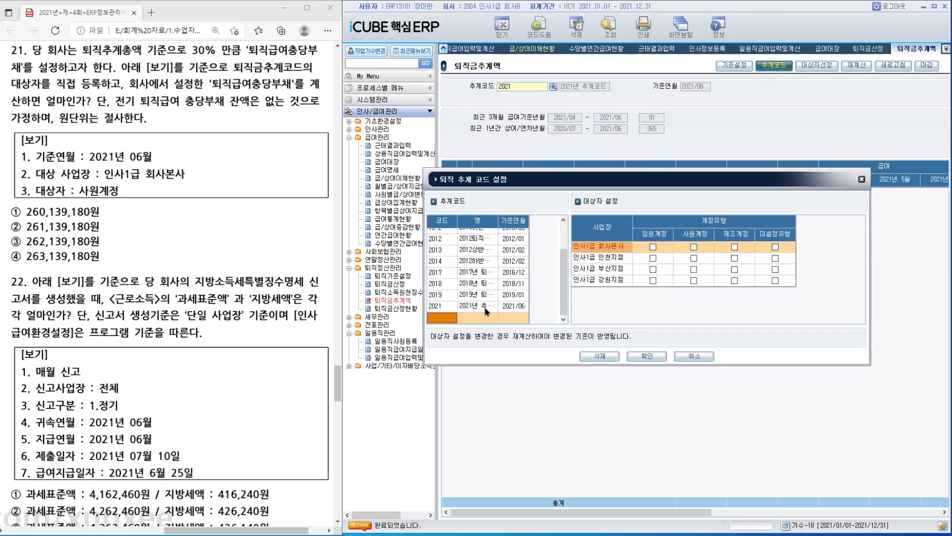
{"action": "left_click", "coordinate": [486, 311]}
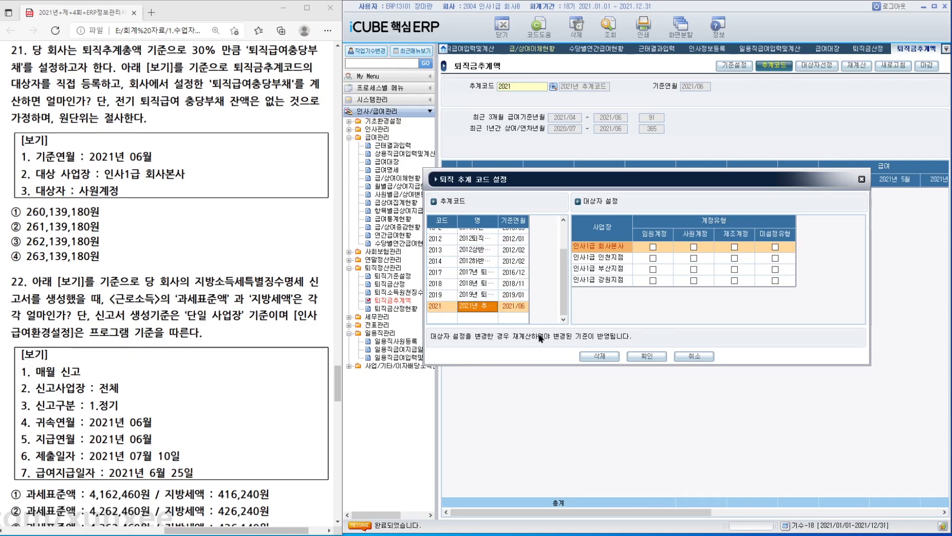
{"action": "left_click", "coordinate": [681, 244]}
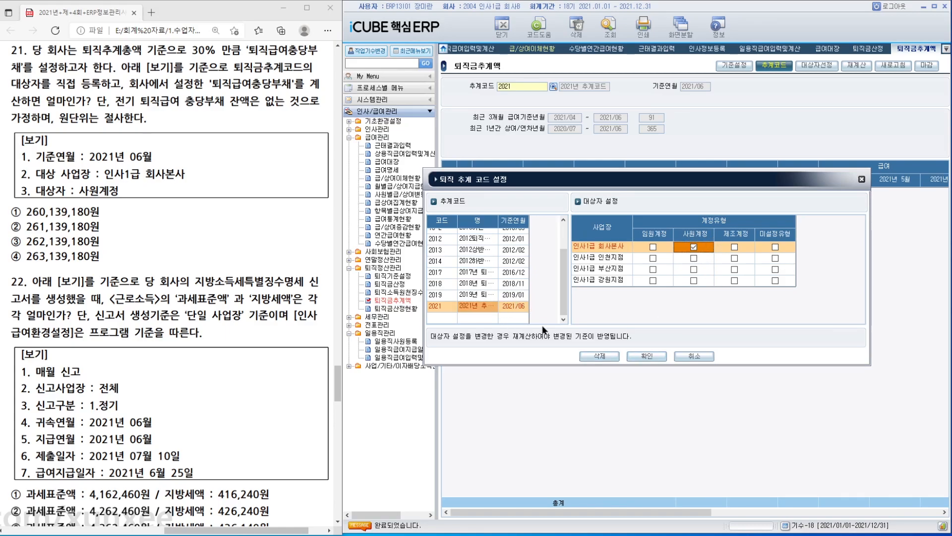
{"action": "left_click", "coordinate": [654, 360]}
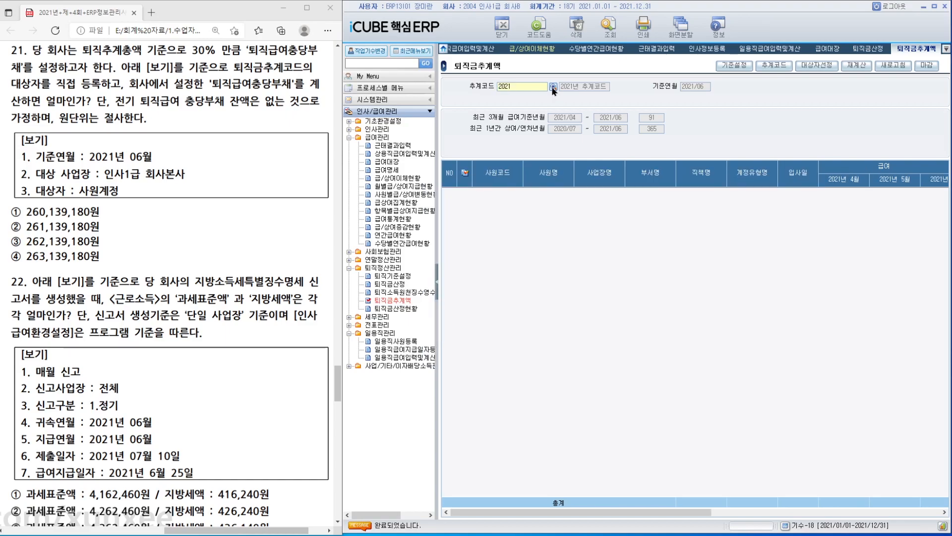
{"action": "left_click", "coordinate": [553, 87]}
{"action": "double_click", "coordinate": [672, 327]}
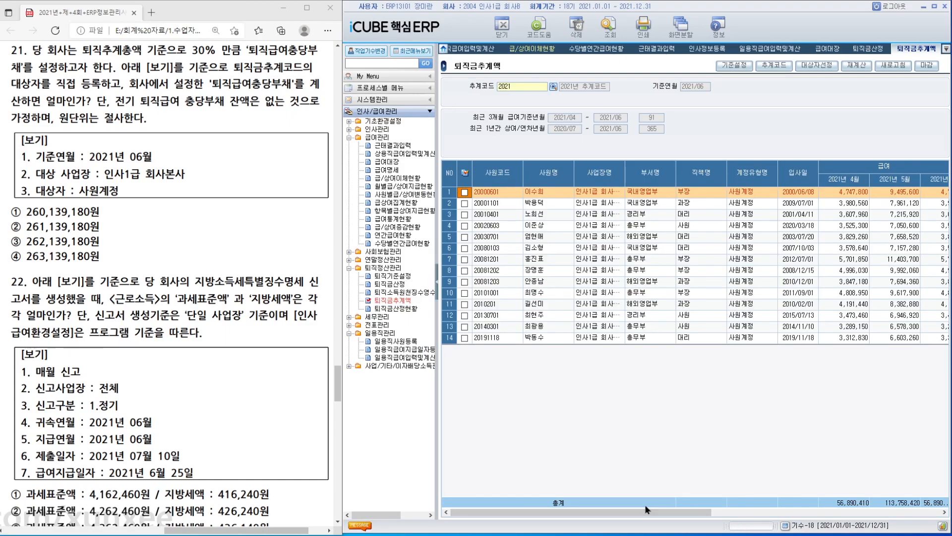
For question 21, calculate 30% of the 퇴직추계액 grand total, 867,130,620, in the calculator
{"action": "left_click_drag", "start_coordinate": [645, 512], "coordinate": [881, 512]}
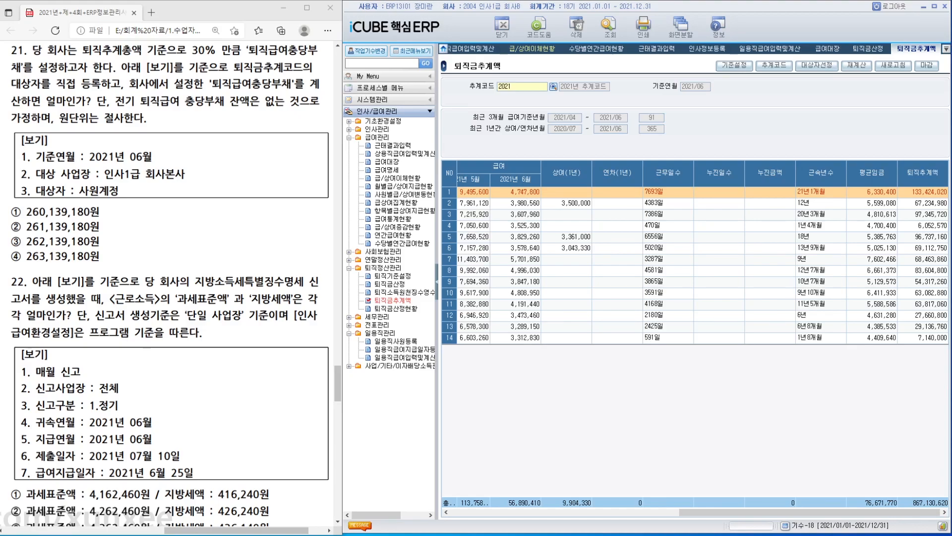
{"action": "left_click", "coordinate": [451, 527]}
{"action": "left_click", "coordinate": [472, 297]}
{"action": "type", "text": "86"}
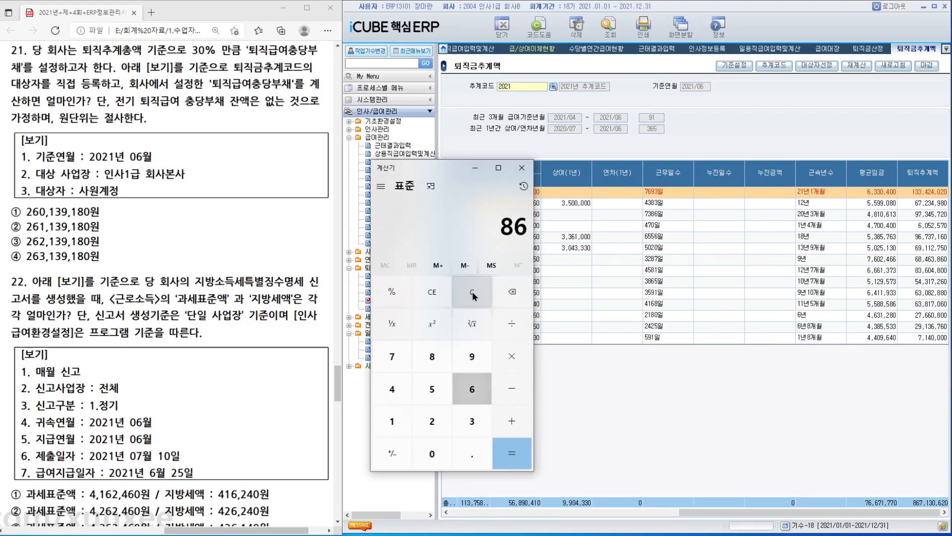
{"action": "type", "text": "7130620"}
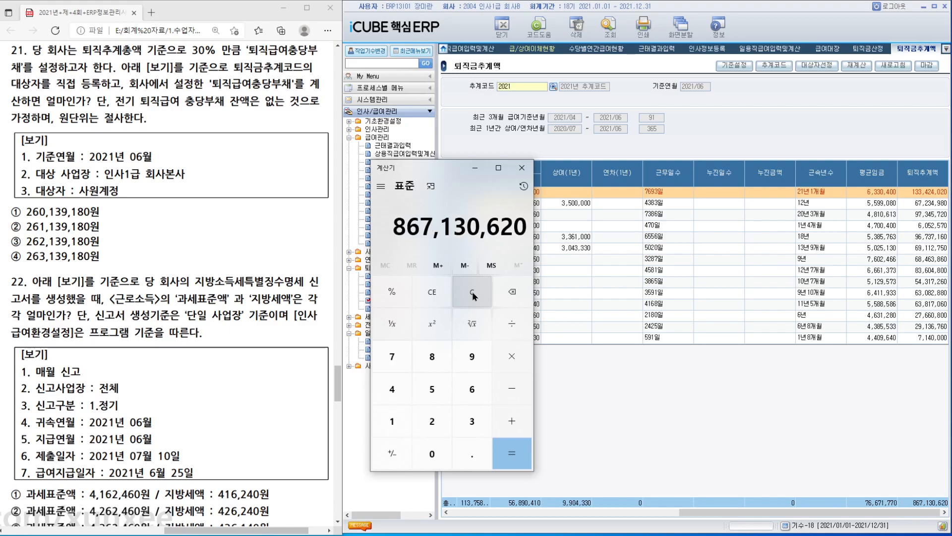
{"action": "type", "text": "*30"}
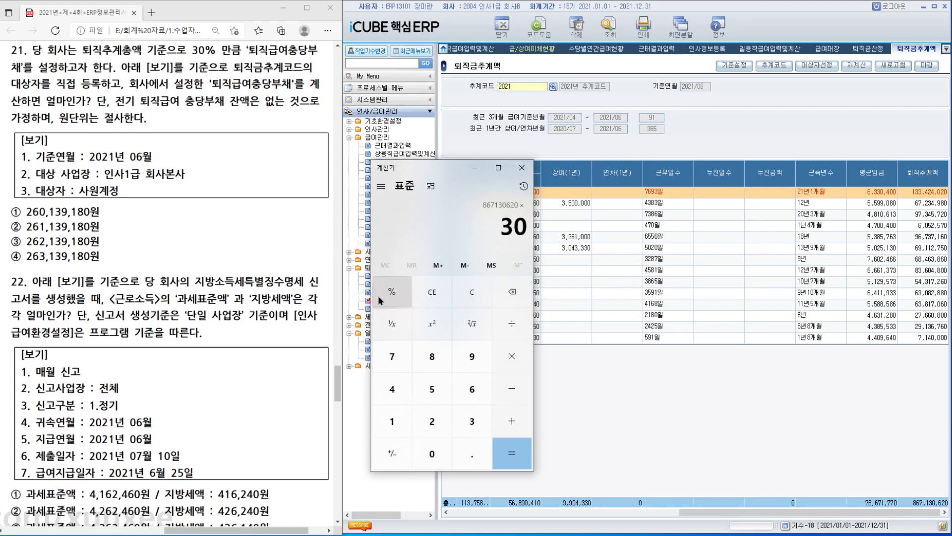
{"action": "left_click", "coordinate": [378, 296]}
{"action": "key", "text": "Return"}
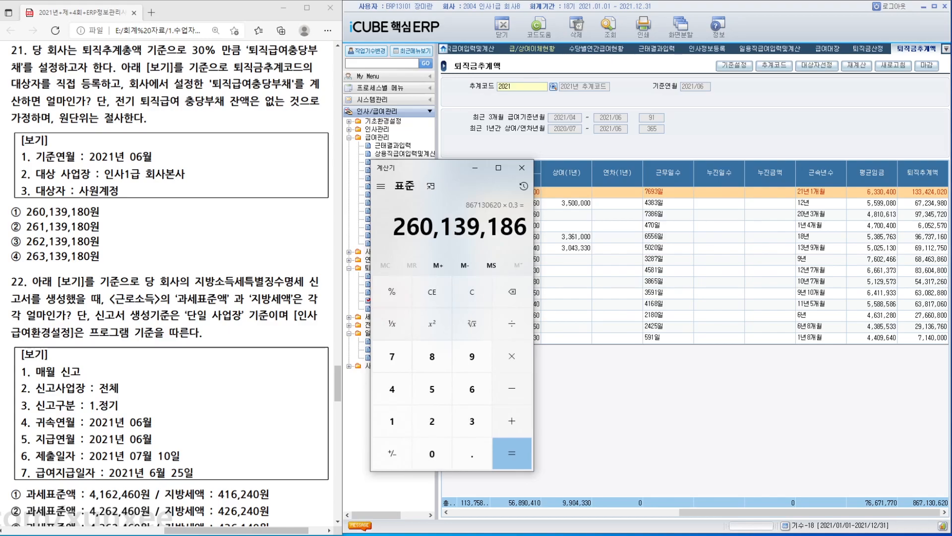
For question 22, start a new report in 지방소득세특별징수명세/납부서 with 0000 전체 as the 신고사업장
{"action": "left_click_drag", "start_coordinate": [337, 383], "coordinate": [337, 401]}
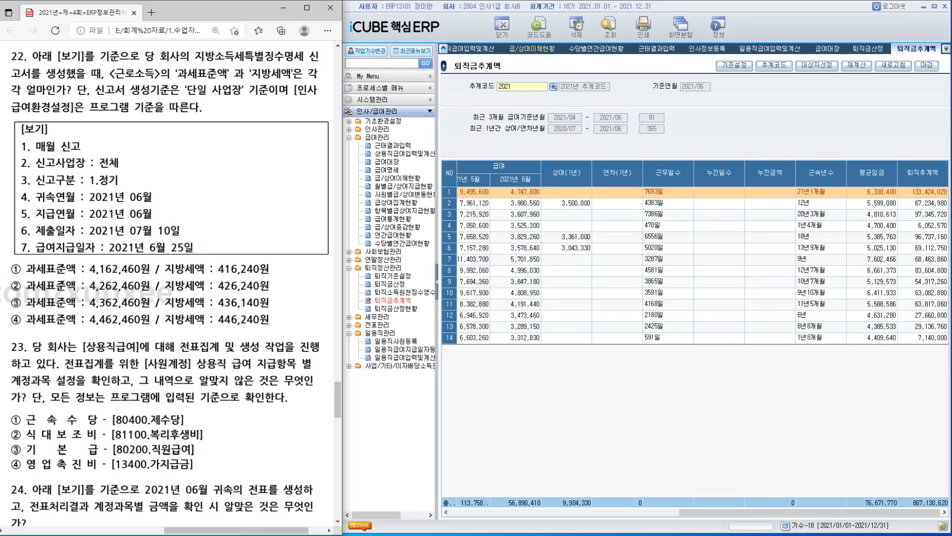
{"action": "left_click", "coordinate": [377, 316]}
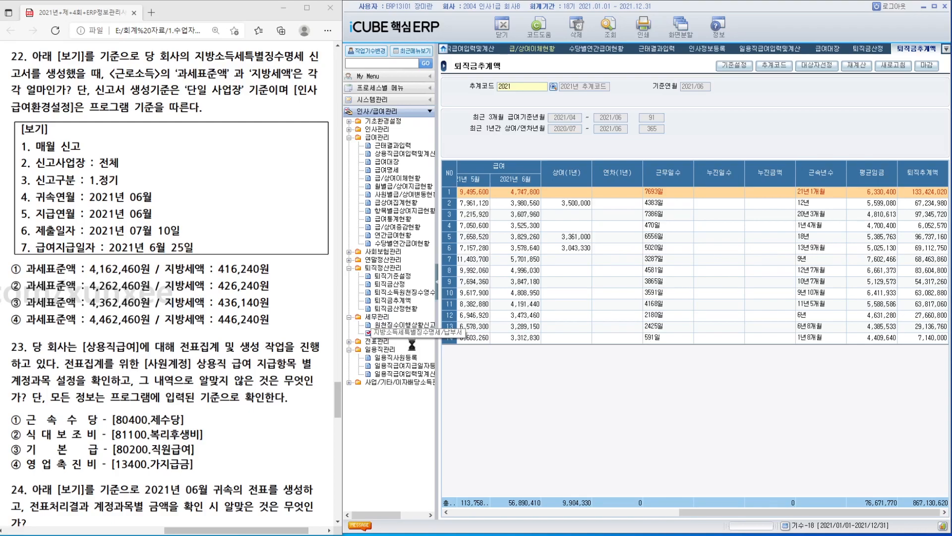
{"action": "left_click", "coordinate": [410, 332]}
{"action": "left_click", "coordinate": [752, 65]}
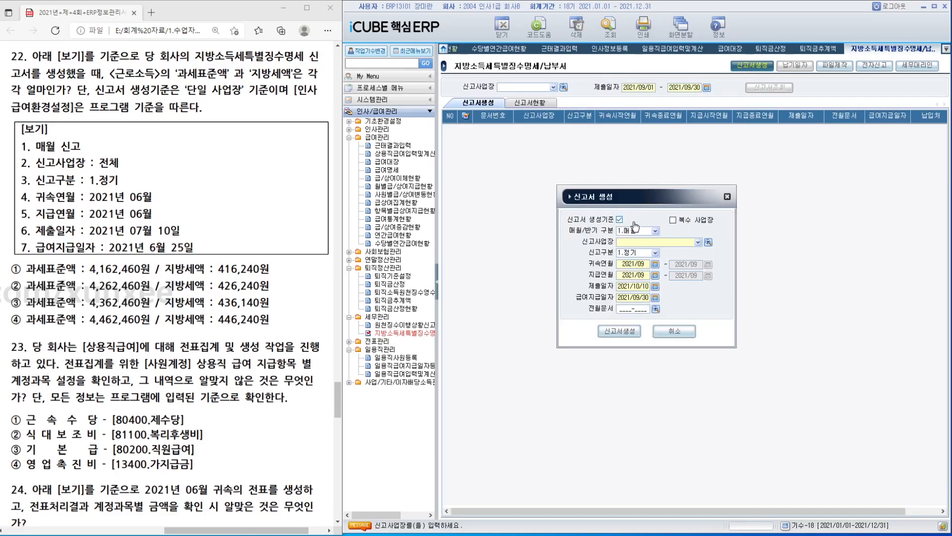
{"action": "left_click", "coordinate": [708, 243]}
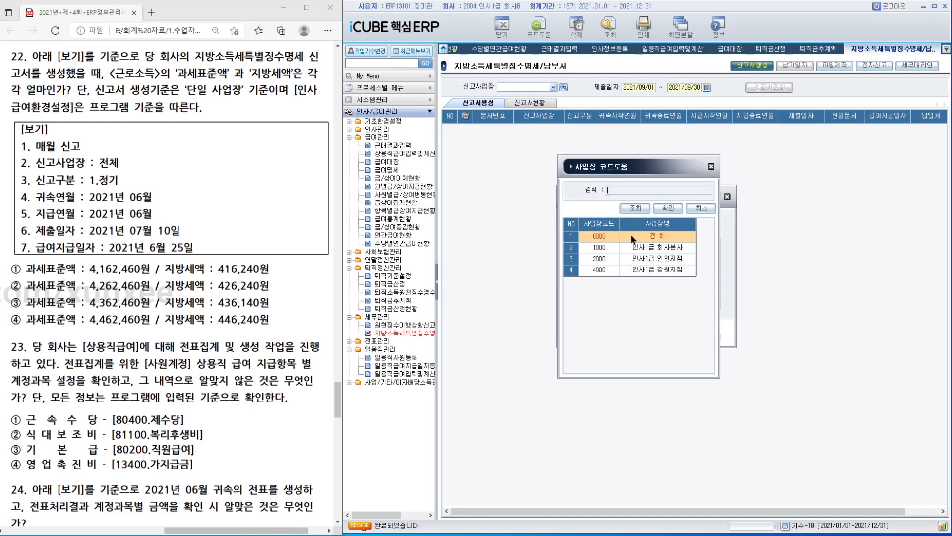
{"action": "double_click", "coordinate": [652, 268]}
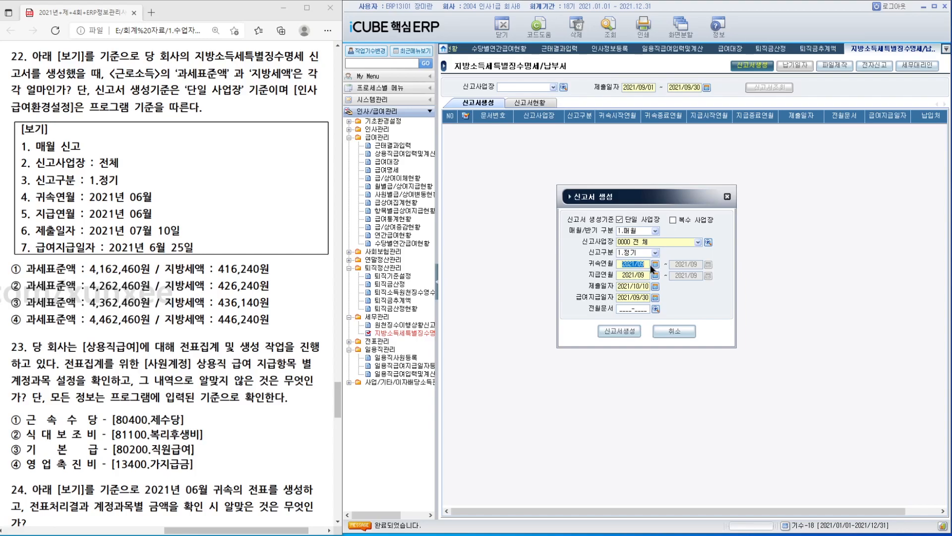
Generate the report with 귀속연월 and 지급연월 2021/06, 제출일자 2021/07/10 and 급여지급일자 2021/06/25, with the 연말정산 환급액 미적용
{"action": "type", "text": "202106"}
{"action": "key", "text": "Return"}
{"action": "key", "text": "Return"}
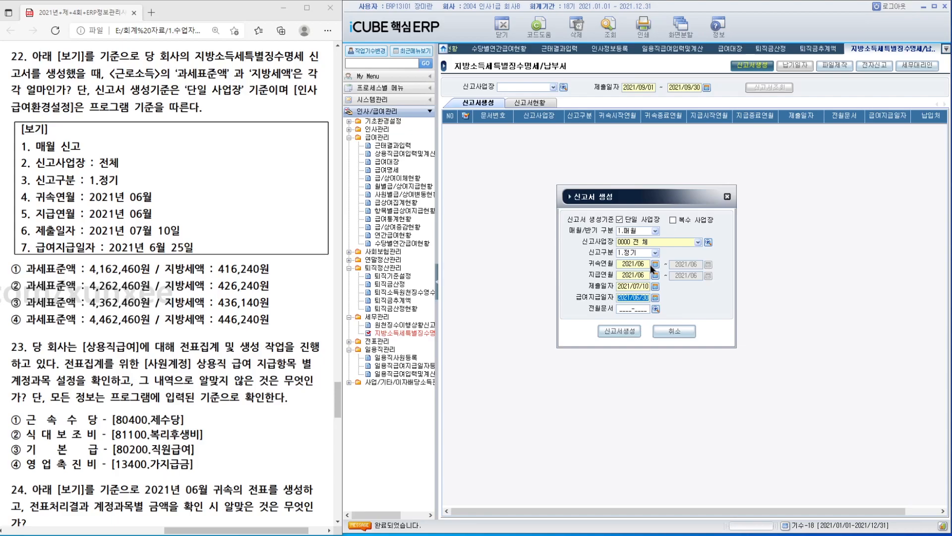
{"action": "key", "text": "Return"}
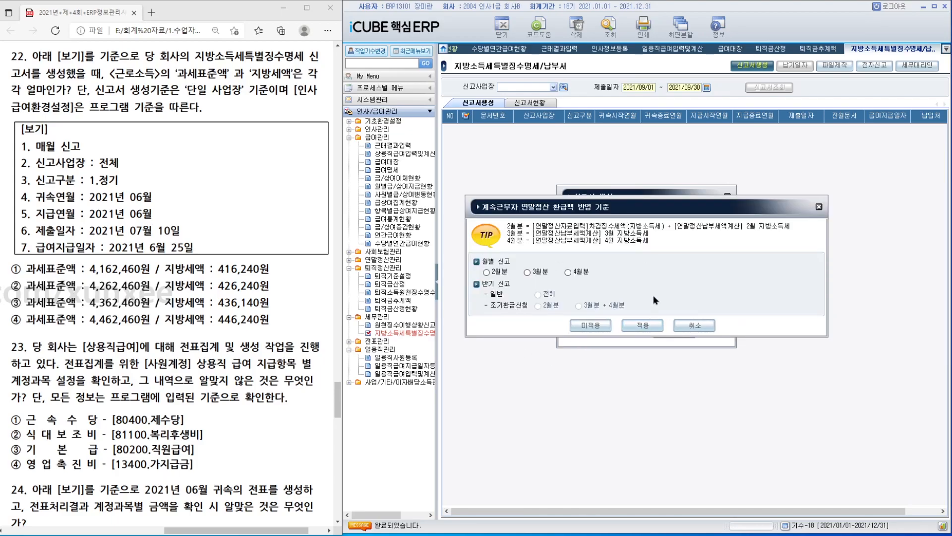
{"action": "left_click", "coordinate": [590, 326]}
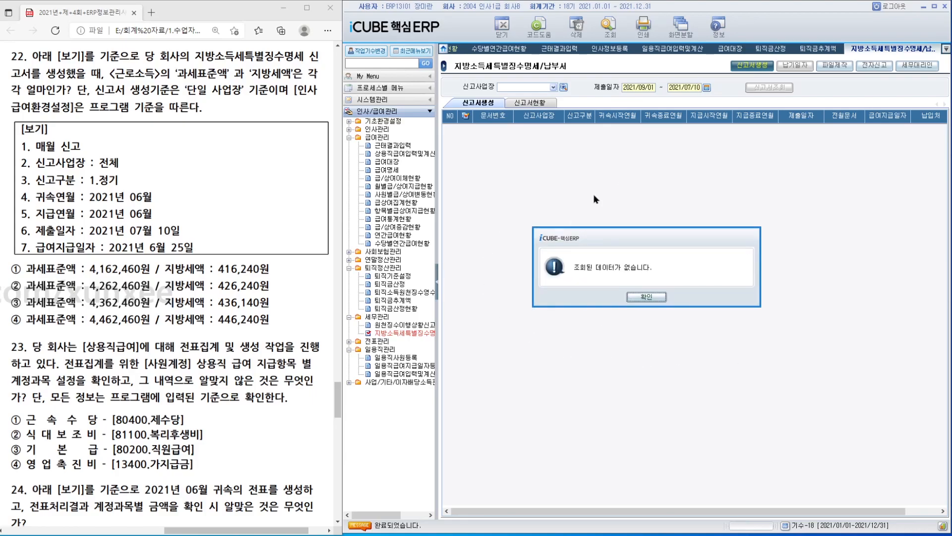
{"action": "left_click", "coordinate": [643, 300]}
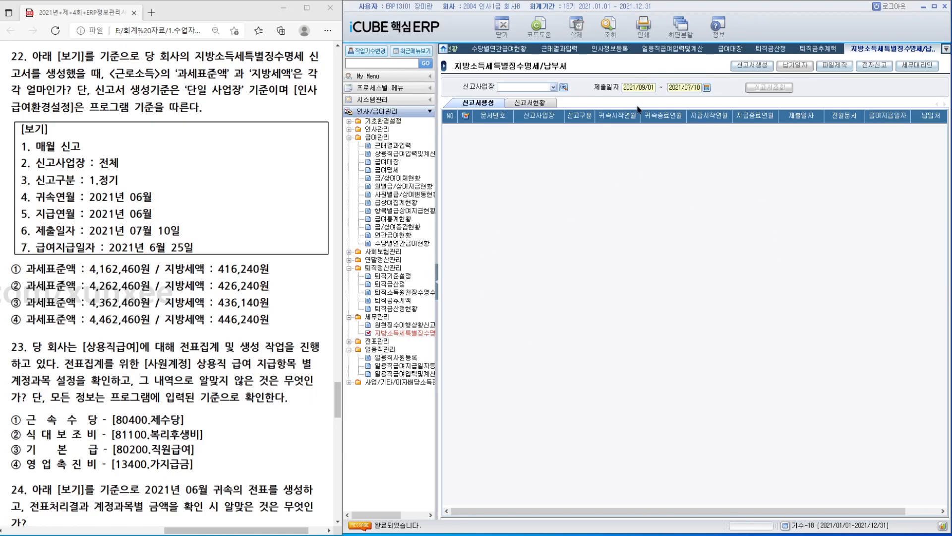
Retrieve the report with 제출일자 starting at 2021/07/10 and open it to read the 근로소득 과세표준액 and 지방세액
{"action": "left_click", "coordinate": [640, 88]}
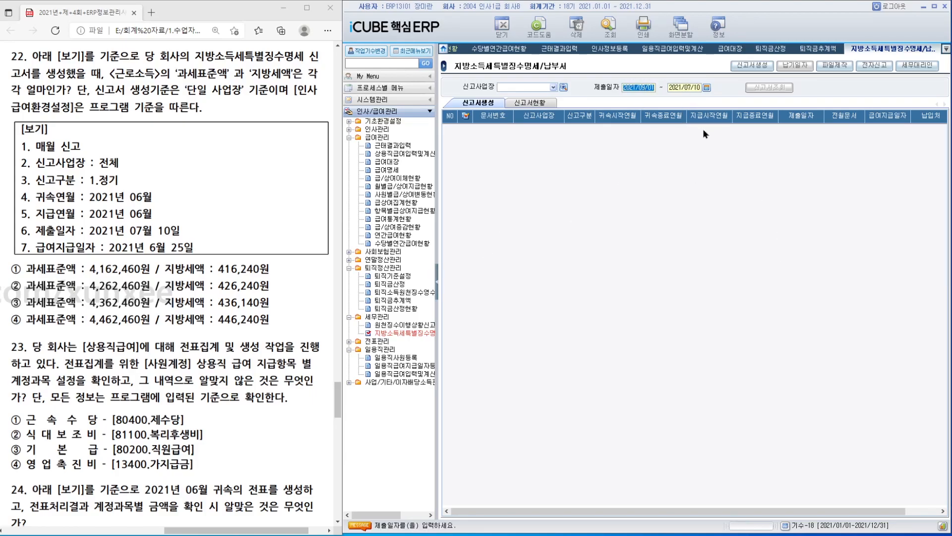
{"action": "type", "text": "20210710"}
{"action": "key", "text": "Return"}
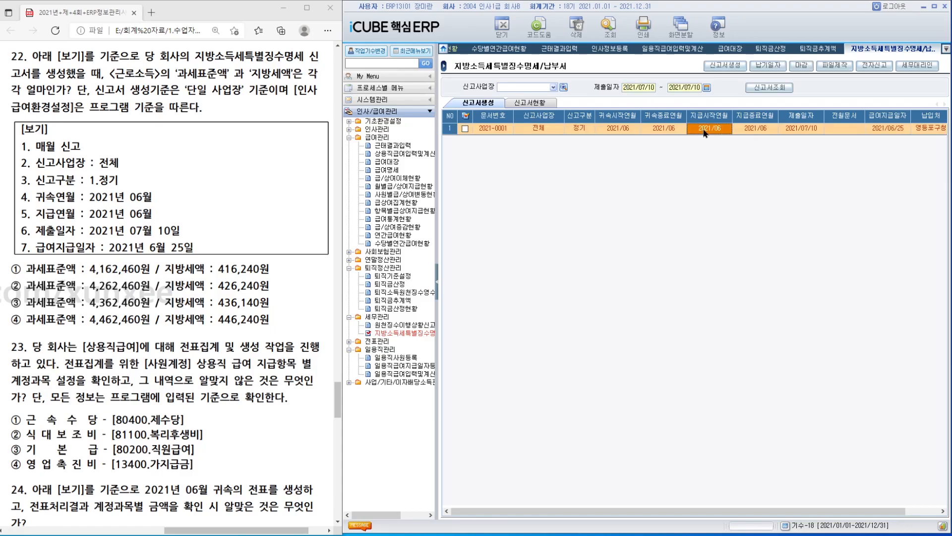
{"action": "left_click", "coordinate": [770, 88]}
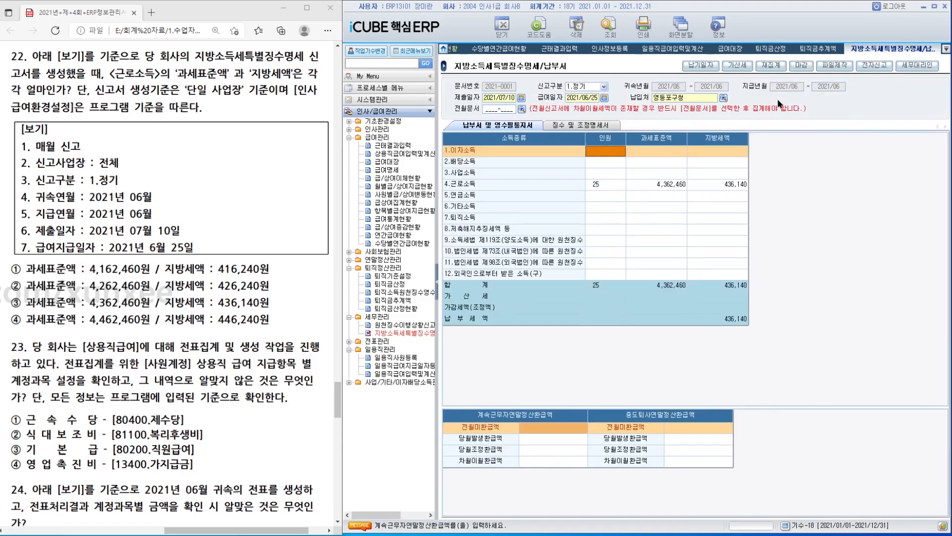
Show the report's 징수 및 조정명세서 for the 소득구분 4.근로소득
{"action": "left_click", "coordinate": [593, 130]}
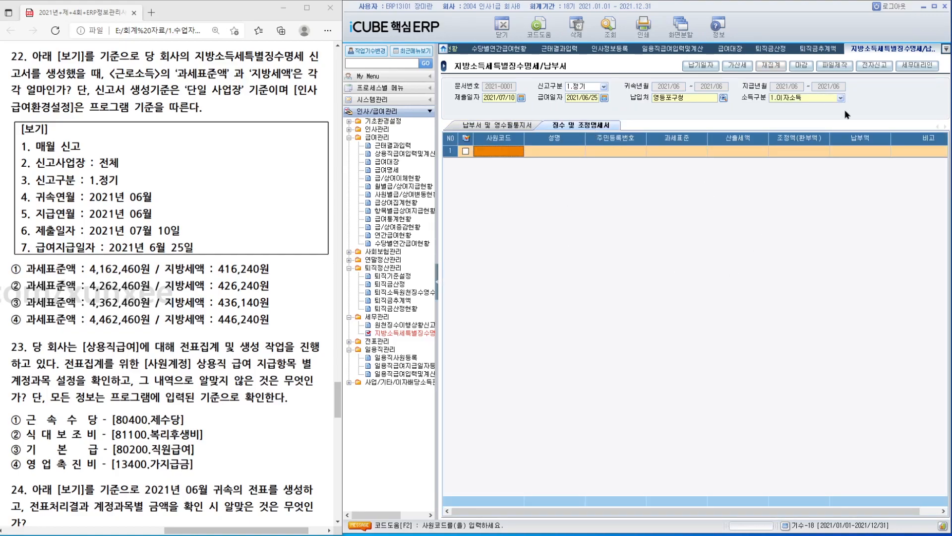
{"action": "left_click", "coordinate": [817, 97]}
{"action": "left_click", "coordinate": [808, 129]}
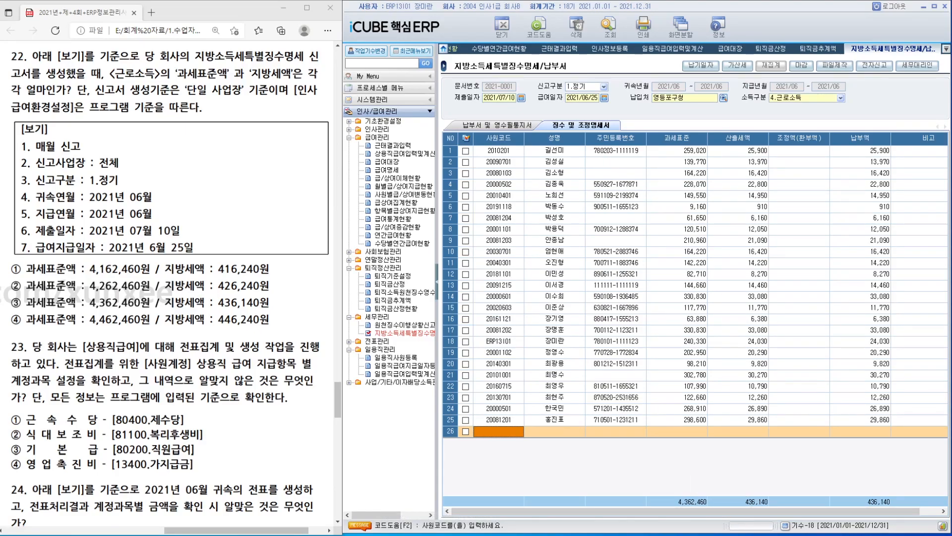
For question 23, open 계정과목설정 and check the 상용직급여 지급항목 accounts for 사원계정 against the answer choices
{"action": "left_click_drag", "start_coordinate": [337, 395], "coordinate": [336, 410]}
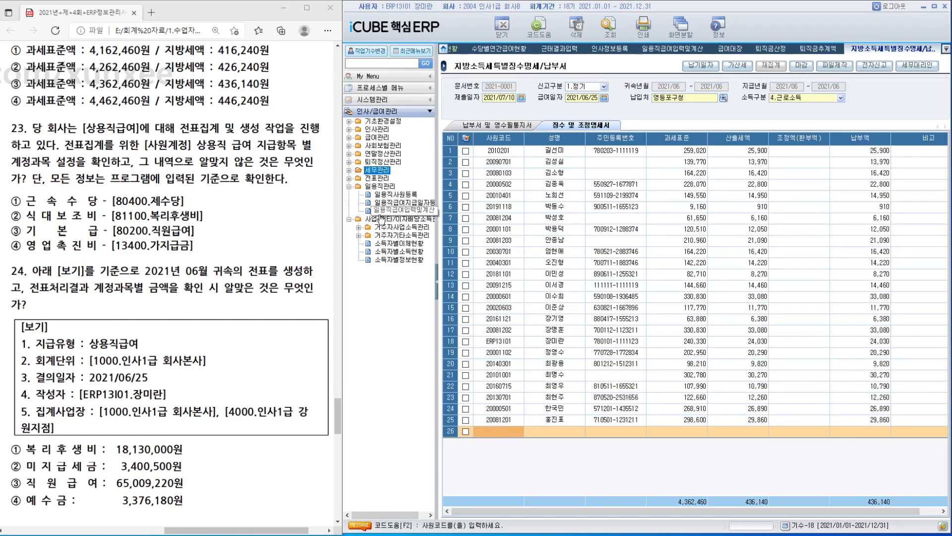
{"action": "left_click", "coordinate": [374, 186]}
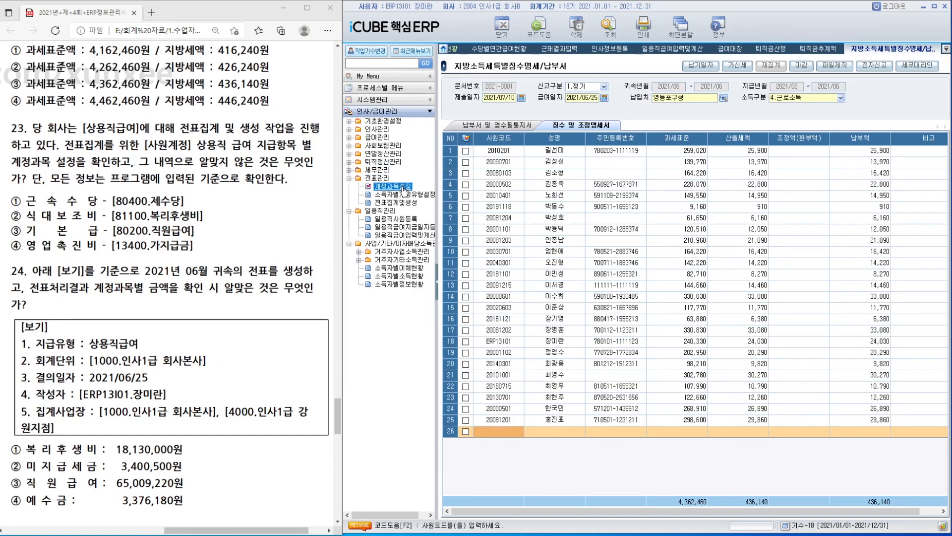
{"action": "left_click", "coordinate": [397, 186]}
{"action": "left_click", "coordinate": [519, 102]}
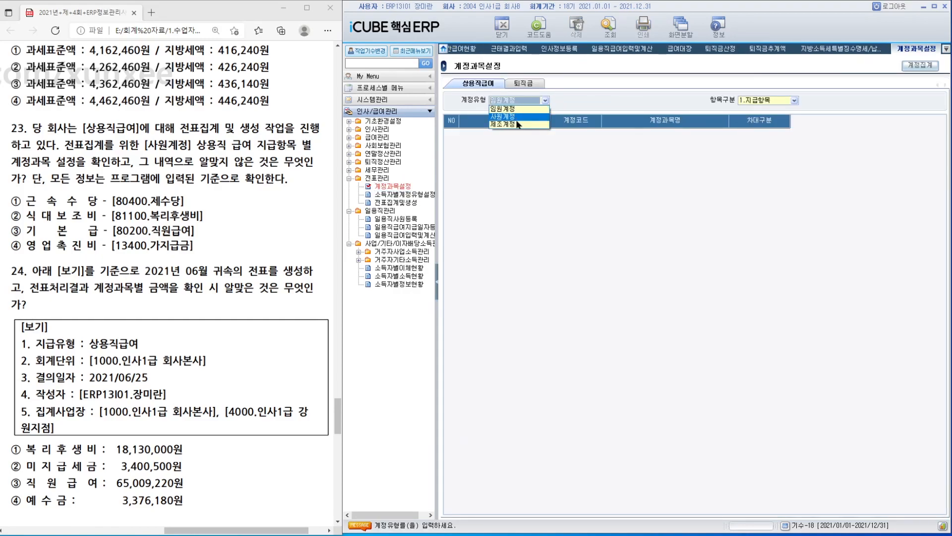
{"action": "left_click", "coordinate": [503, 111]}
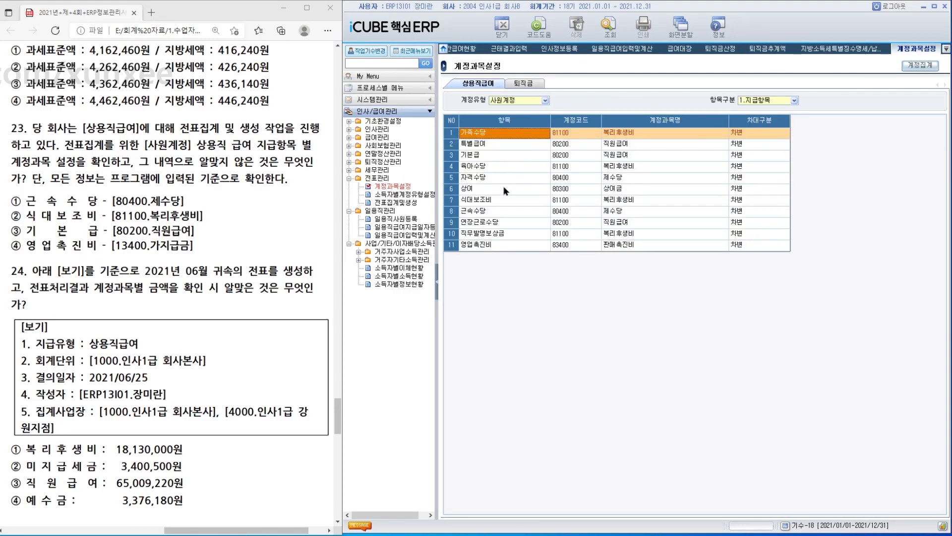
{"action": "left_click", "coordinate": [504, 210]}
{"action": "left_click", "coordinate": [652, 213]}
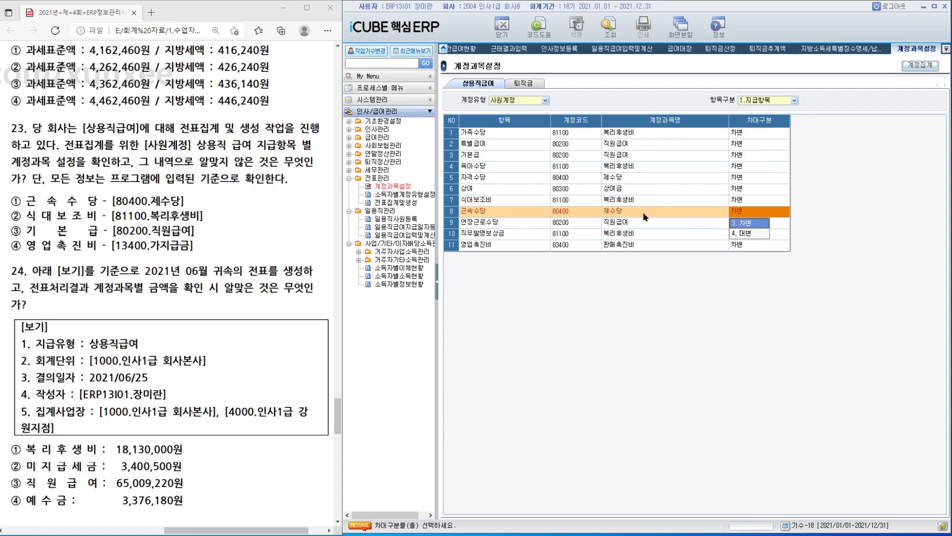
{"action": "left_click", "coordinate": [518, 200]}
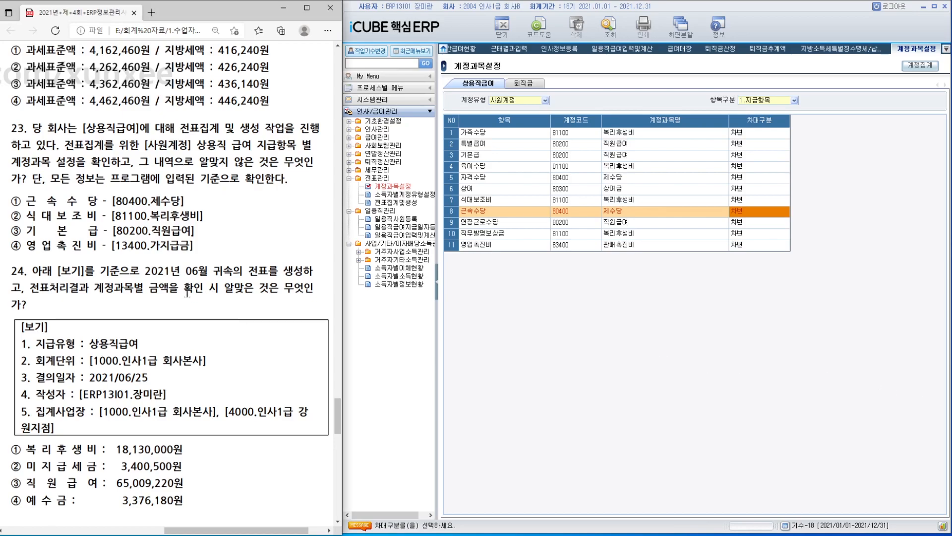
For question 24, open 전표집계및생성 and set 귀속연월 2021/06, 회계단위 1000 인사1급 회사본사 and 결의일자 2021/06/25
{"action": "left_click", "coordinate": [400, 203]}
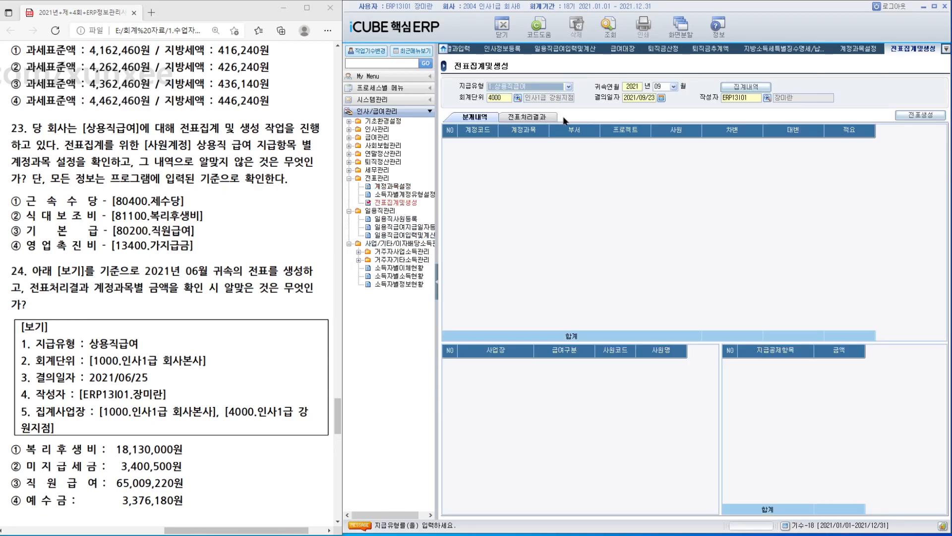
{"action": "left_click", "coordinate": [673, 87]}
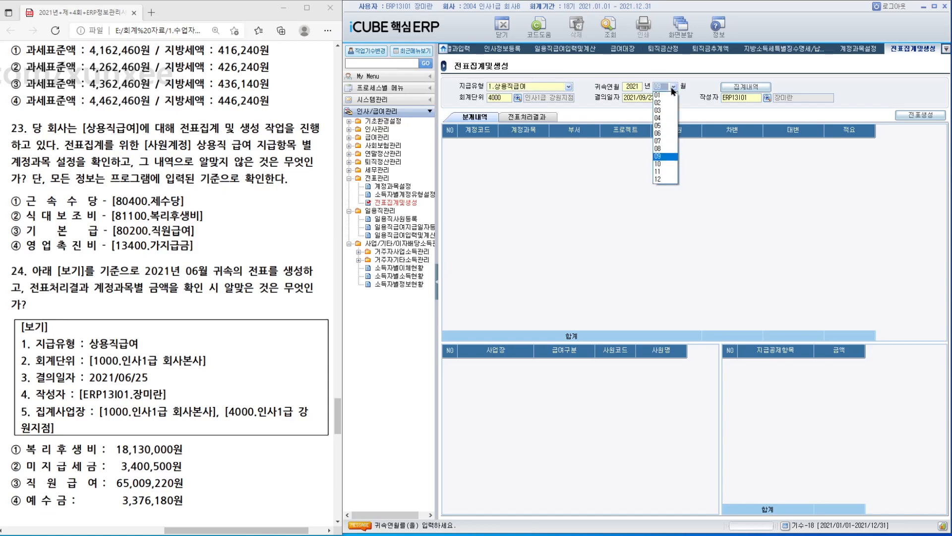
{"action": "left_click", "coordinate": [658, 133]}
{"action": "left_click", "coordinate": [517, 97]}
{"action": "double_click", "coordinate": [625, 245]}
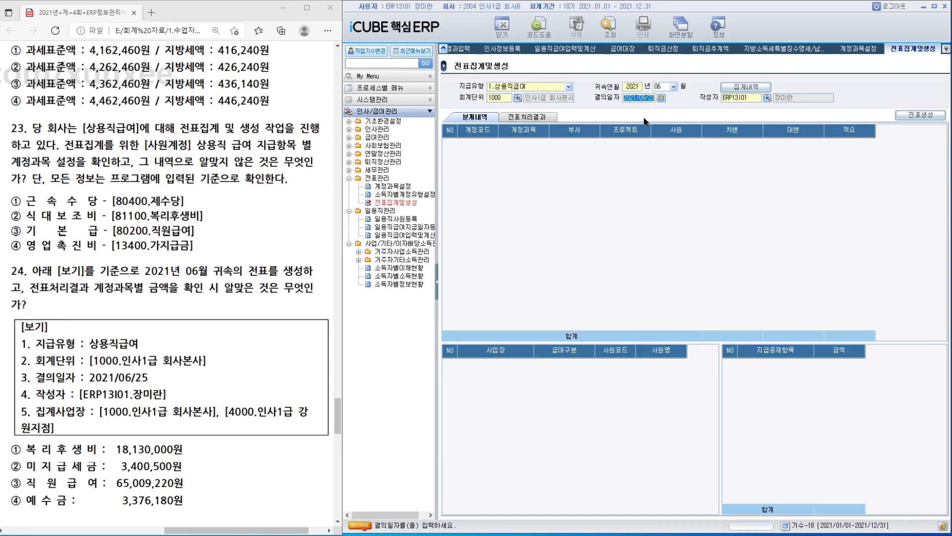
{"action": "type", "text": "20210625"}
{"action": "key", "text": "Return"}
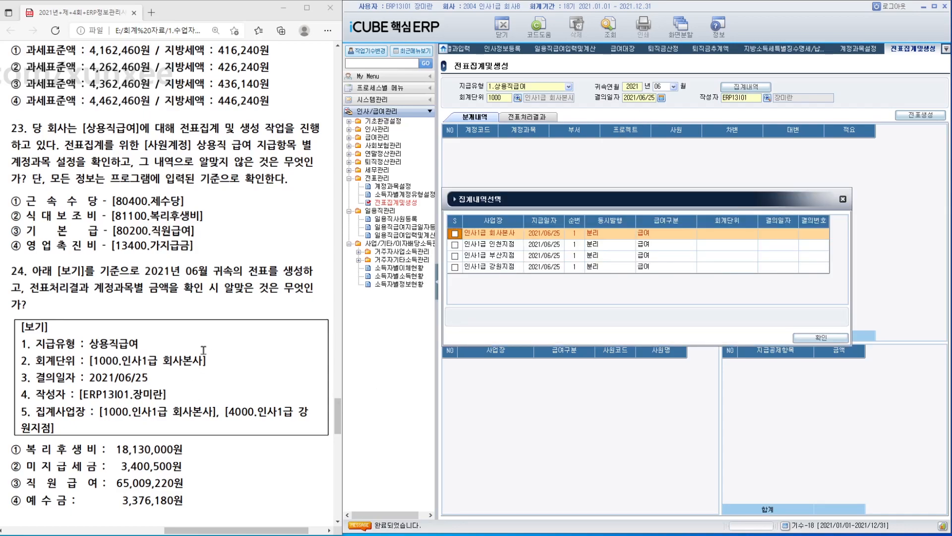
Aggregate 인사1급 회사본사 and 인사1급 강원지점, and check the 복리후생비, 미지급세금, 직원급여 and 예수금 amounts
{"action": "left_click", "coordinate": [455, 233]}
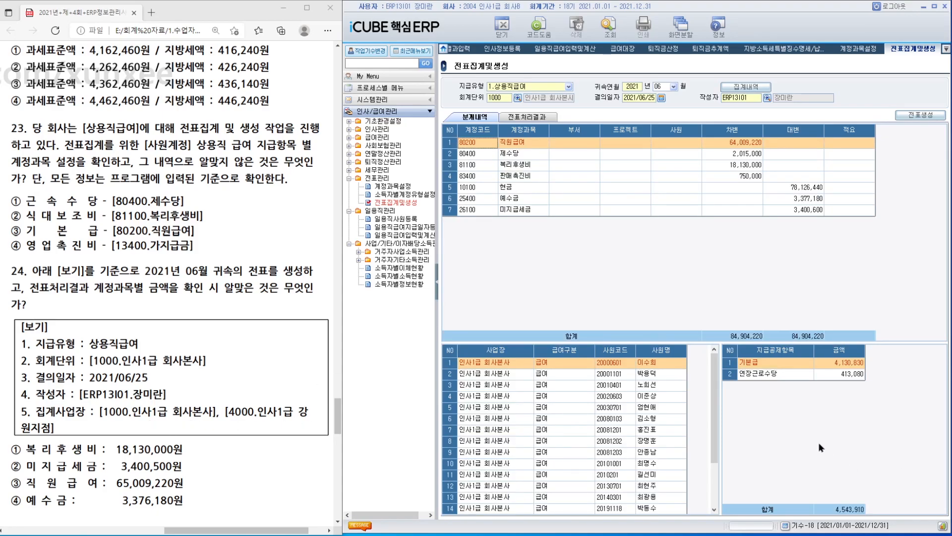
{"action": "left_click", "coordinate": [724, 166]}
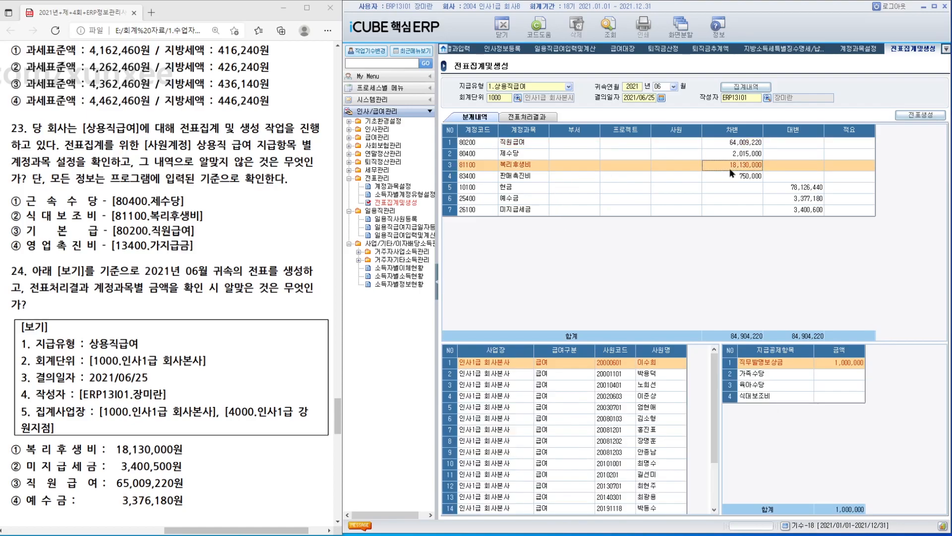
{"action": "left_click", "coordinate": [810, 209]}
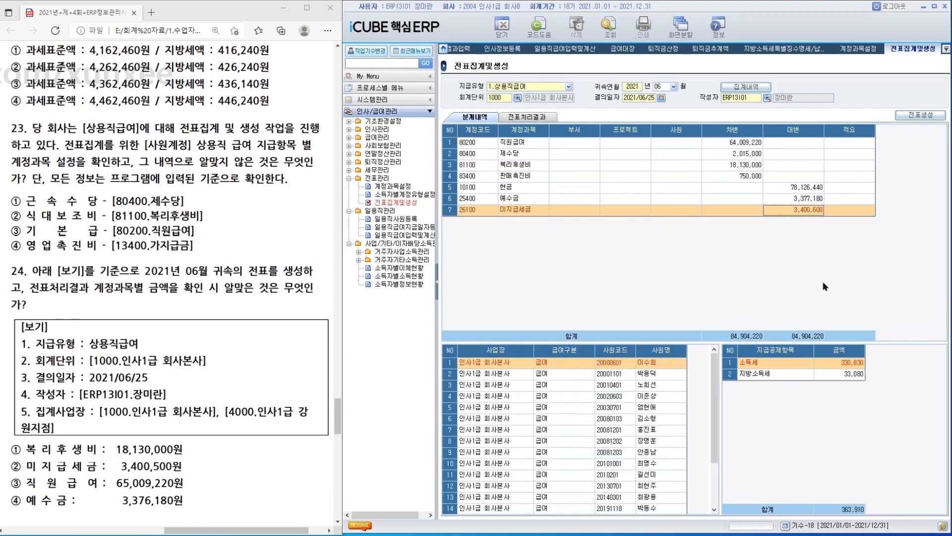
{"action": "left_click", "coordinate": [749, 142]}
{"action": "left_click", "coordinate": [803, 199]}
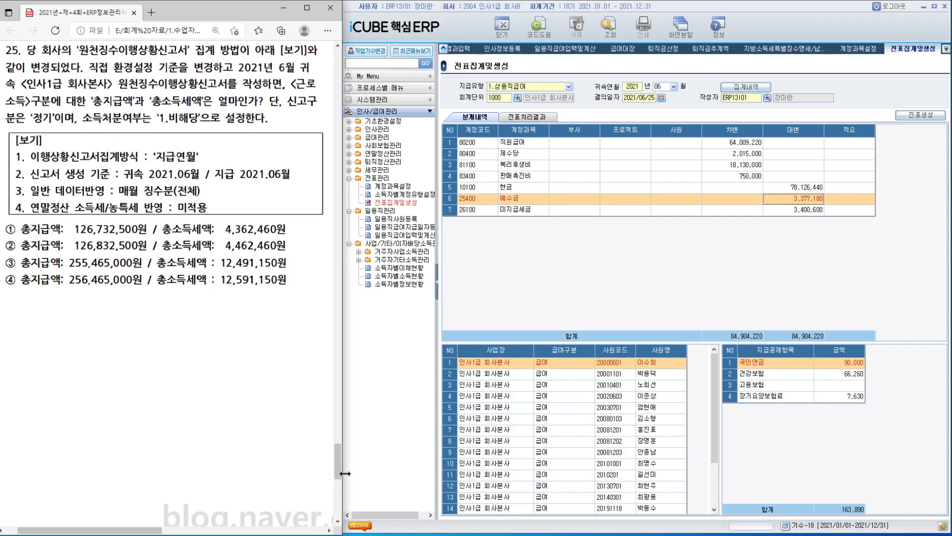
For question 25, set the 이행상황신고서집계방식 in 인사/급여환경설정 to 지급연월 and close that screen
{"action": "double_click", "coordinate": [377, 170]}
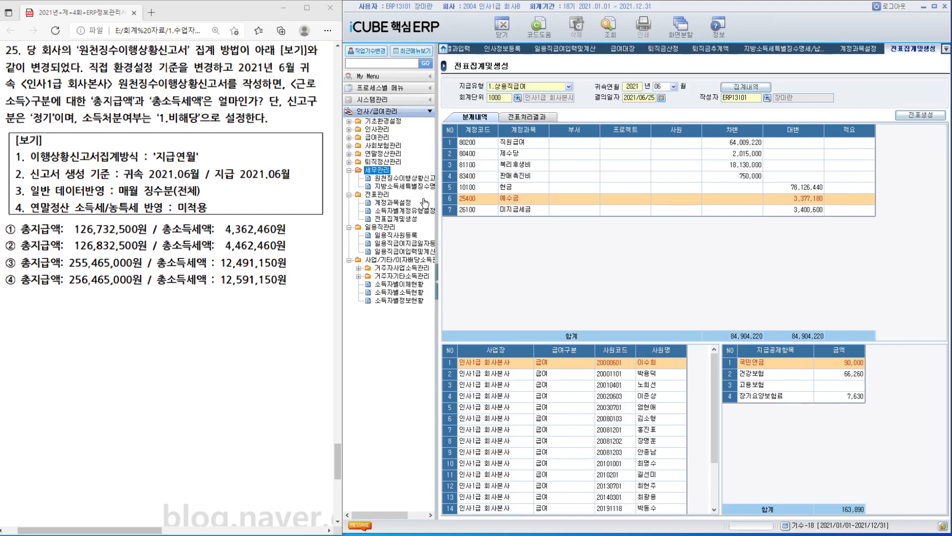
{"action": "double_click", "coordinate": [383, 121]}
{"action": "left_click", "coordinate": [400, 170]}
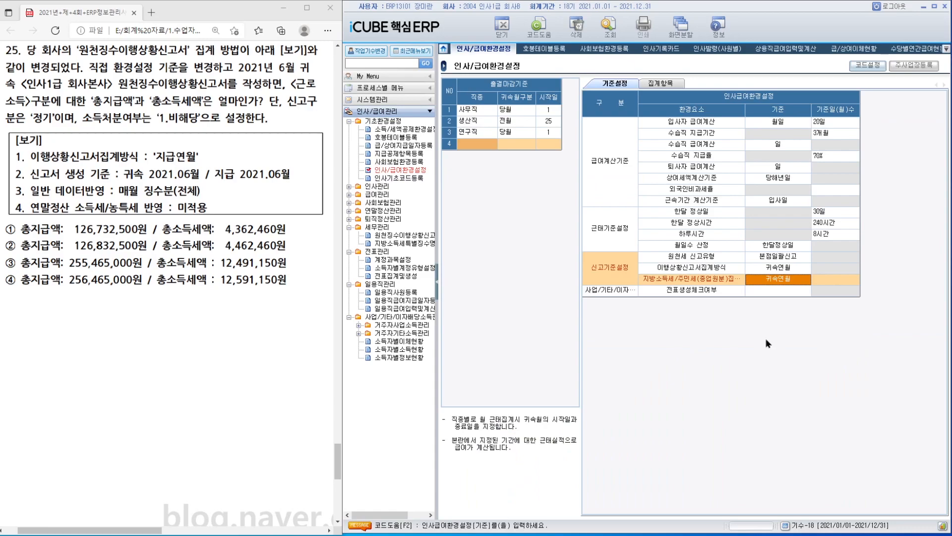
{"action": "key", "text": "Up"}
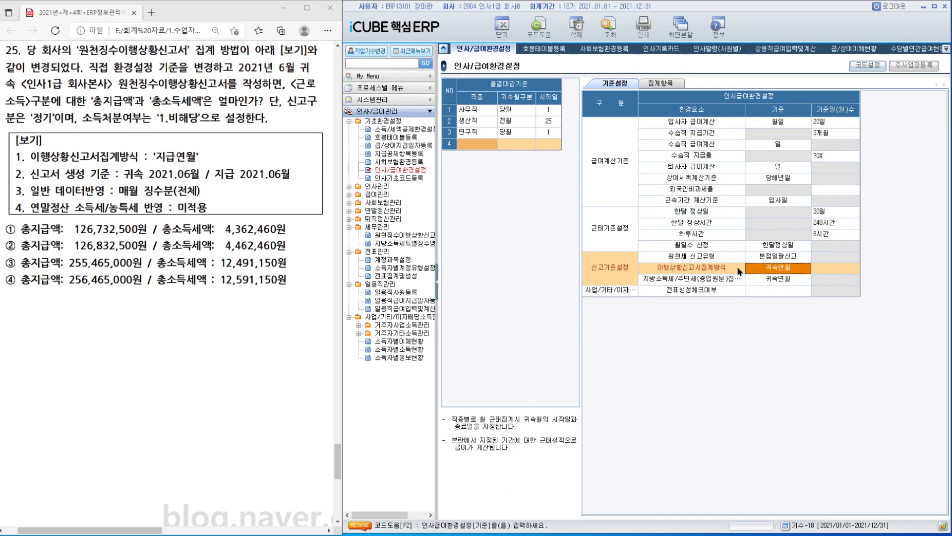
{"action": "double_click", "coordinate": [782, 270]}
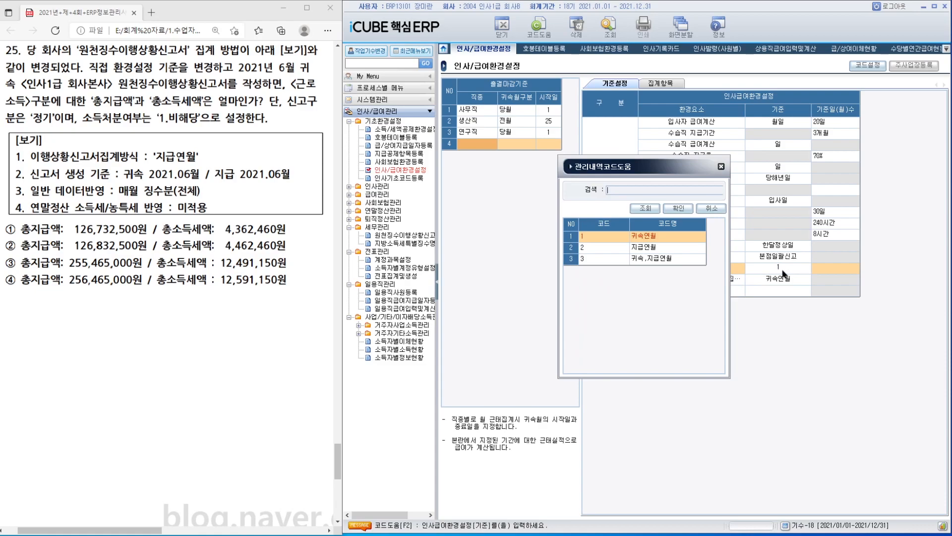
{"action": "double_click", "coordinate": [644, 247]}
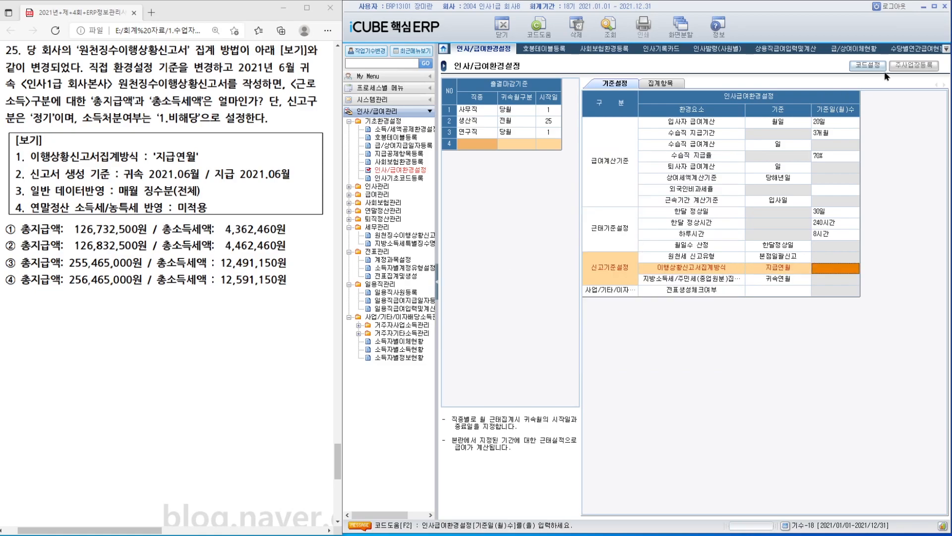
{"action": "right_click", "coordinate": [496, 49]}
{"action": "left_click", "coordinate": [518, 55]}
Open 원천징수이행상황신고서 and add a new report for the 신고사업장 1000 인사1급 회사본사
{"action": "left_click", "coordinate": [395, 237]}
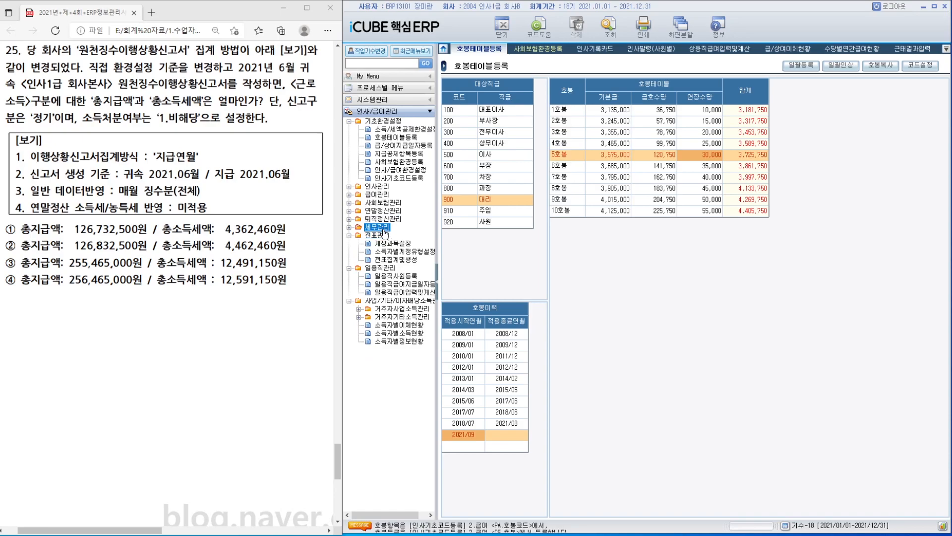
{"action": "double_click", "coordinate": [401, 236]}
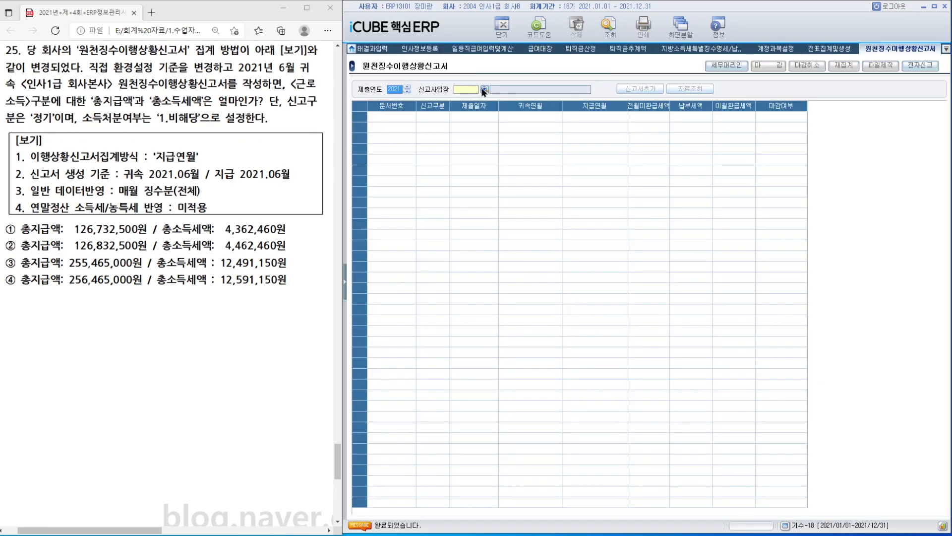
{"action": "left_click", "coordinate": [484, 89]}
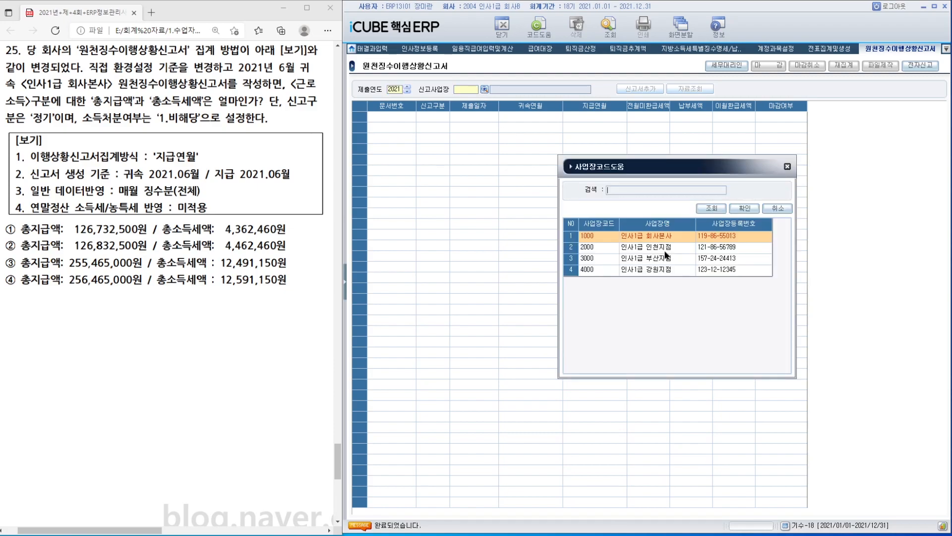
{"action": "double_click", "coordinate": [675, 239]}
{"action": "left_click", "coordinate": [646, 94]}
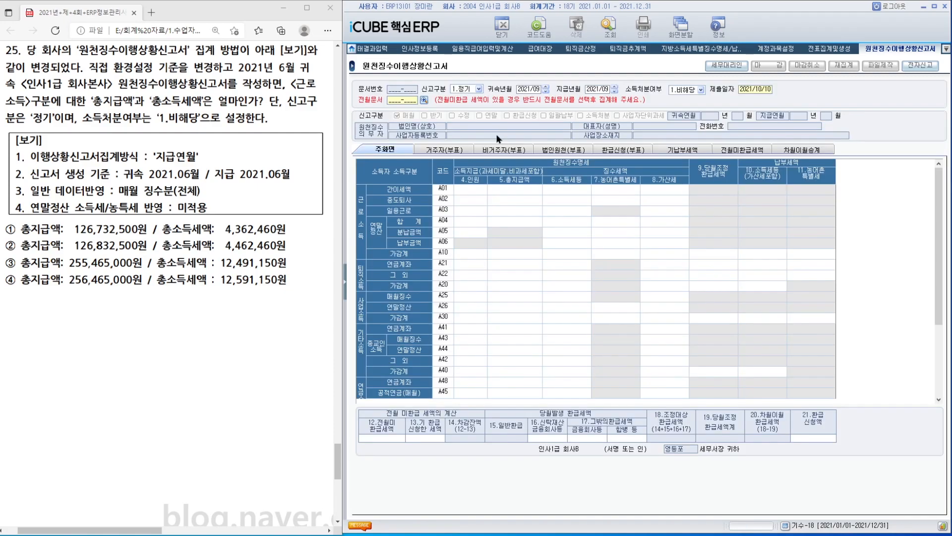
Set the report's 귀속년월 and 지급년월 to 2021/06
{"action": "left_click", "coordinate": [539, 92]}
{"action": "type", "text": "202106"}
{"action": "key", "text": "Return"}
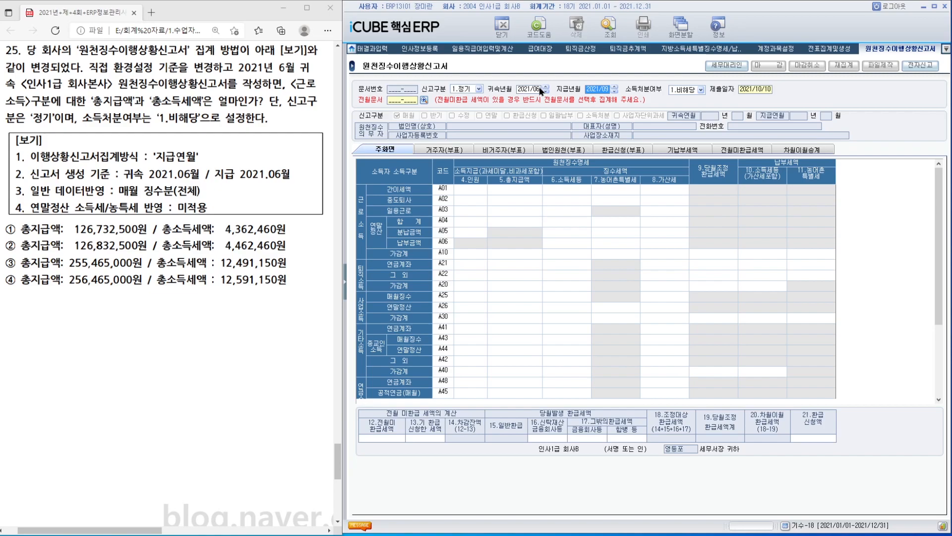
{"action": "type", "text": "202106"}
{"action": "key", "text": "Return"}
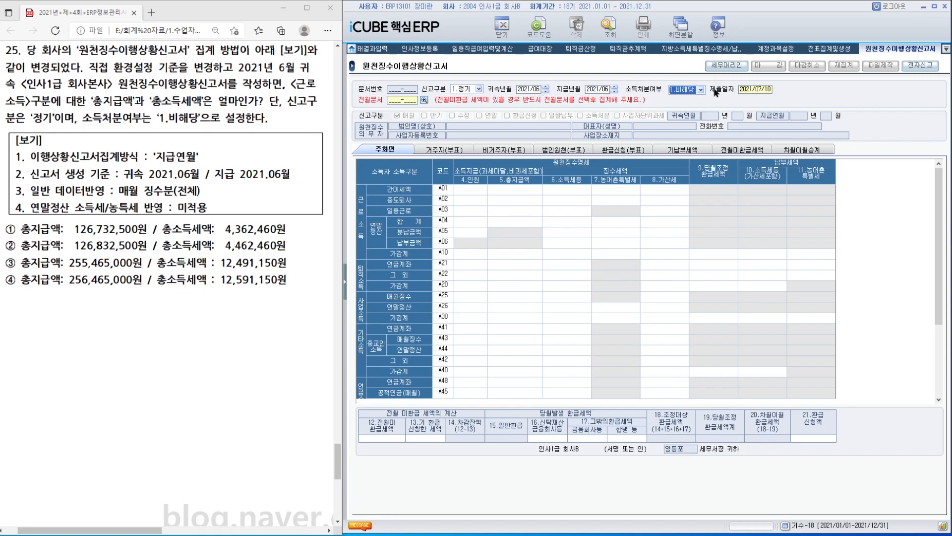
Generate the report data with 매월 징수분(전체) and 연말정산 반영 미적용, and check the 총지급액 and 소득세 totals
{"action": "left_click", "coordinate": [755, 91]}
{"action": "key", "text": "Return"}
{"action": "key", "text": "Return"}
{"action": "key", "text": "Return"}
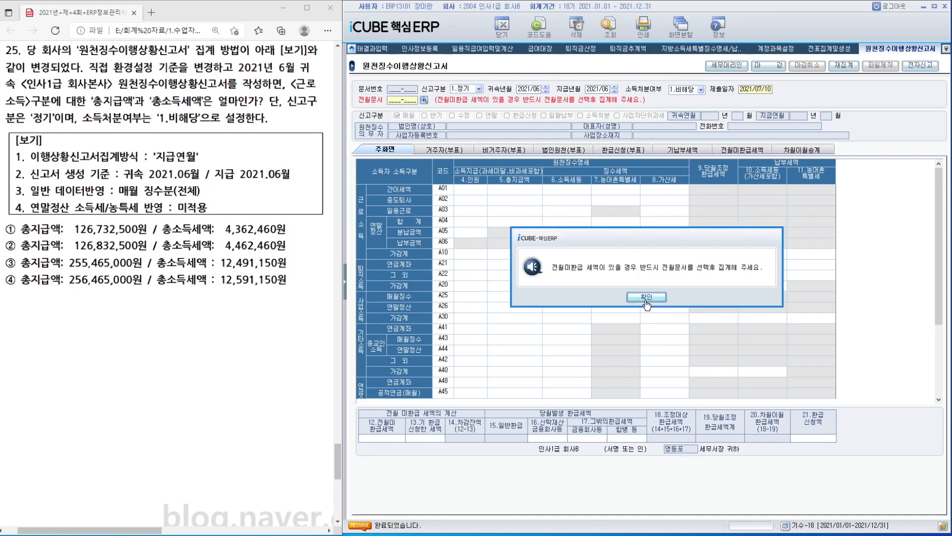
{"action": "left_click", "coordinate": [645, 297]}
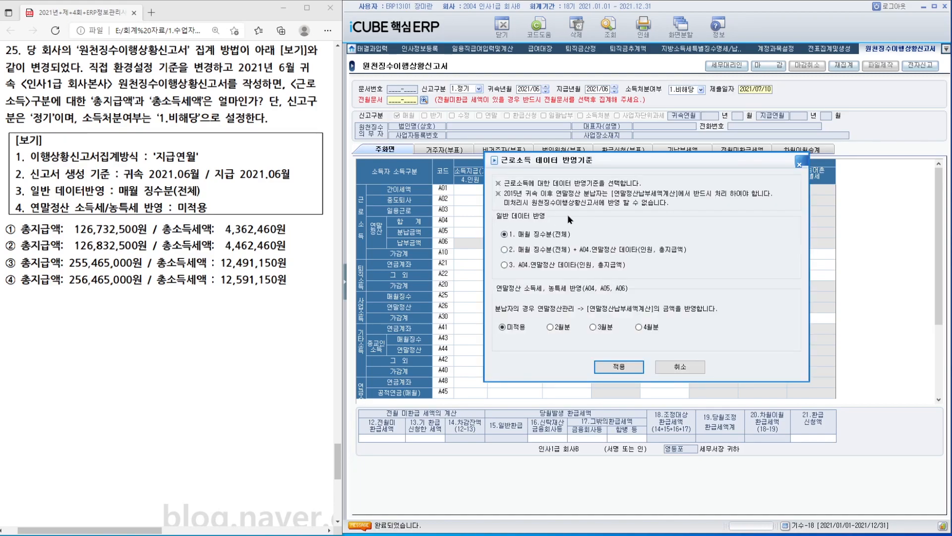
{"action": "left_click", "coordinate": [613, 370]}
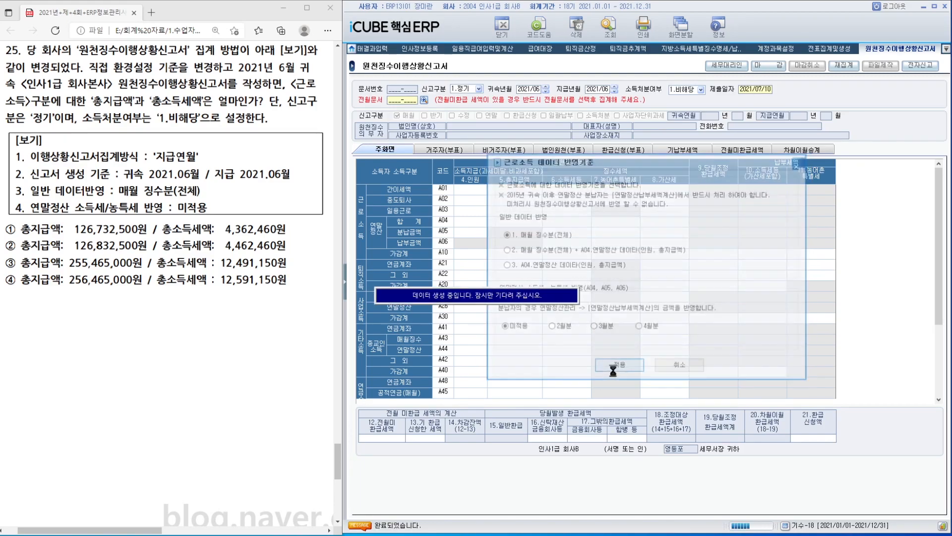
{"action": "scroll", "coordinate": [536, 308], "scroll_direction": "down", "scroll_amount": 3}
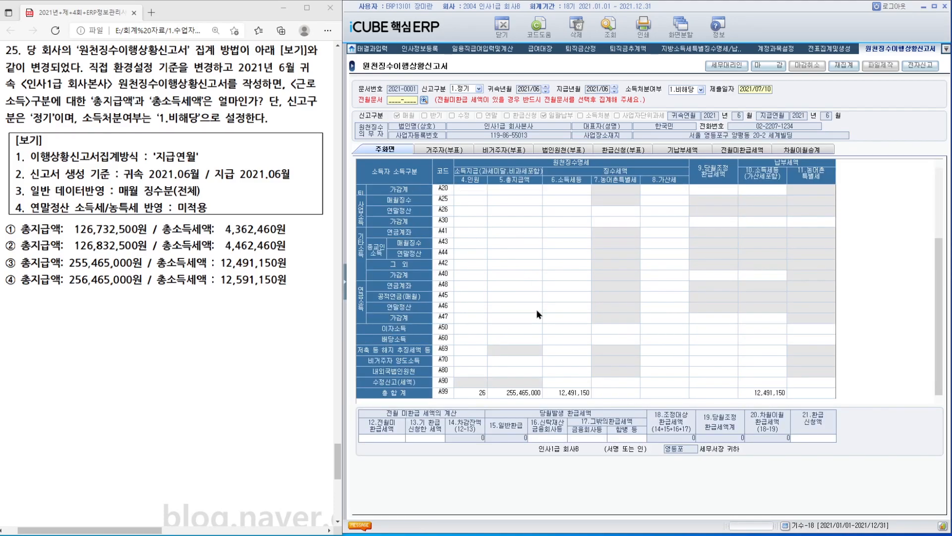